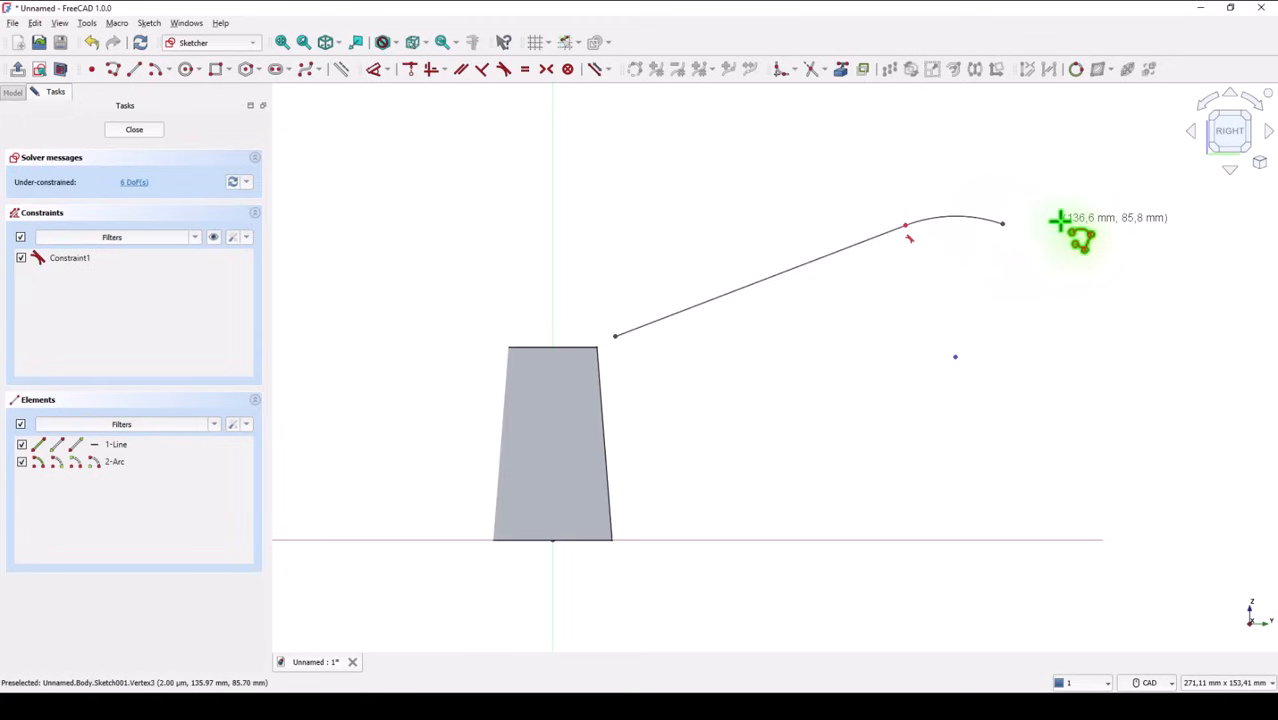
Finish the polyline with a tangent arc of about 33 mm radius from the line's lower end across the top of the tapered body
click(614, 336)
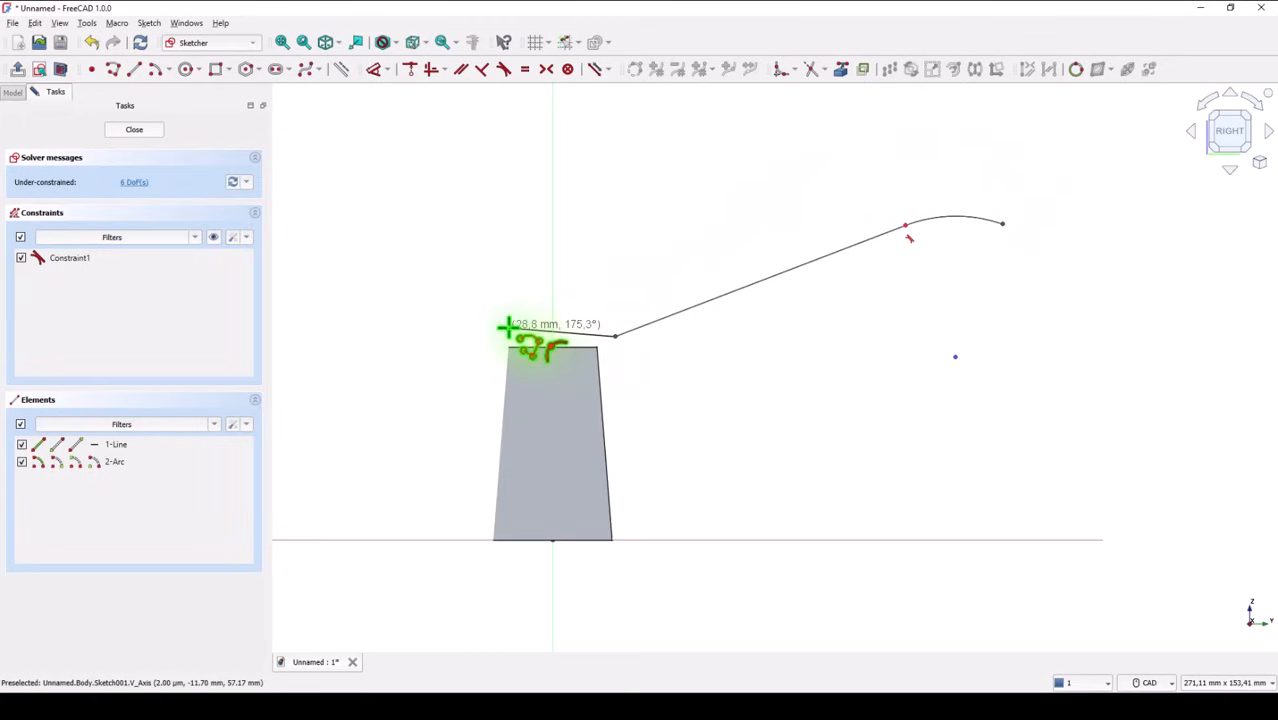
key(m)
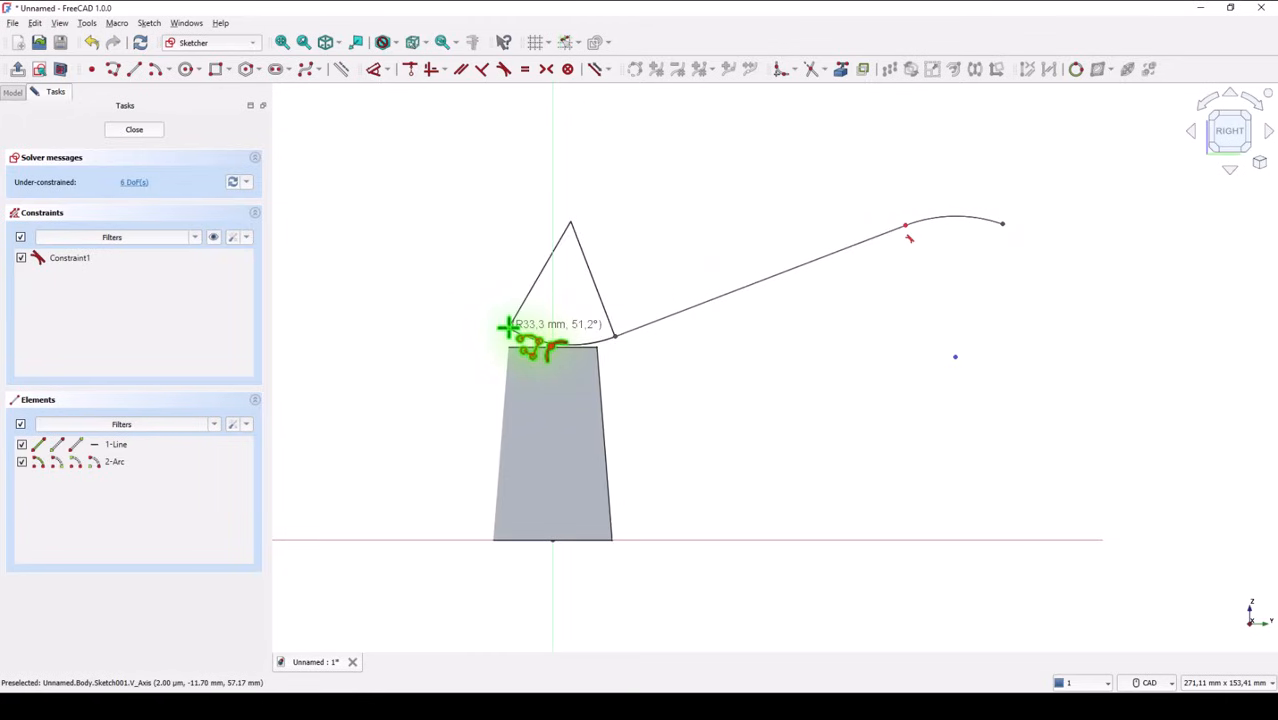
click(502, 323)
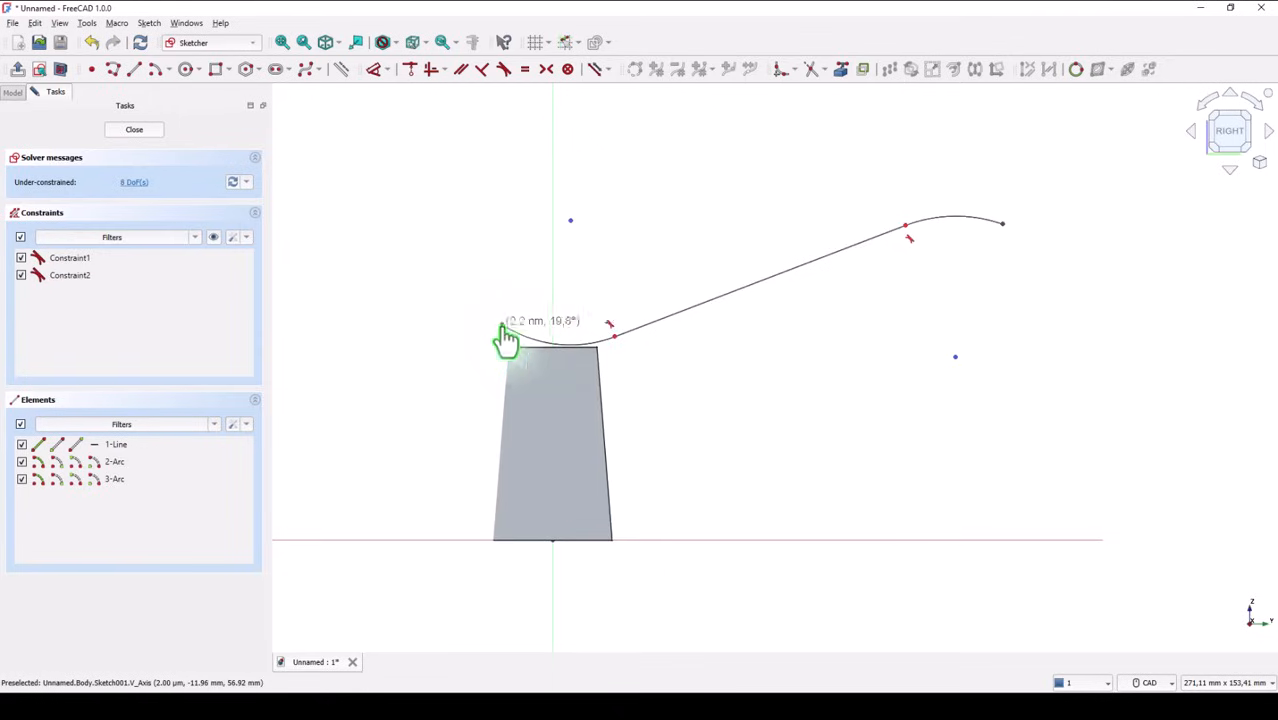
right_click(525, 315)
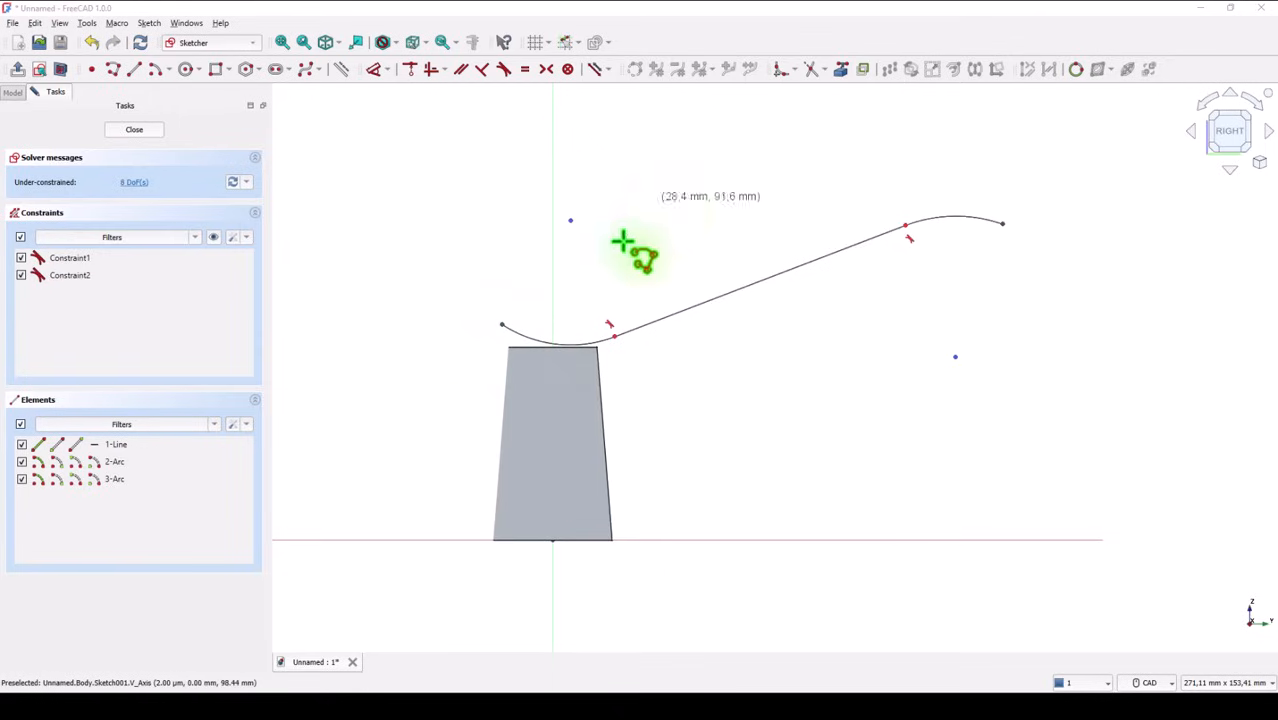
click(688, 403)
click(808, 361)
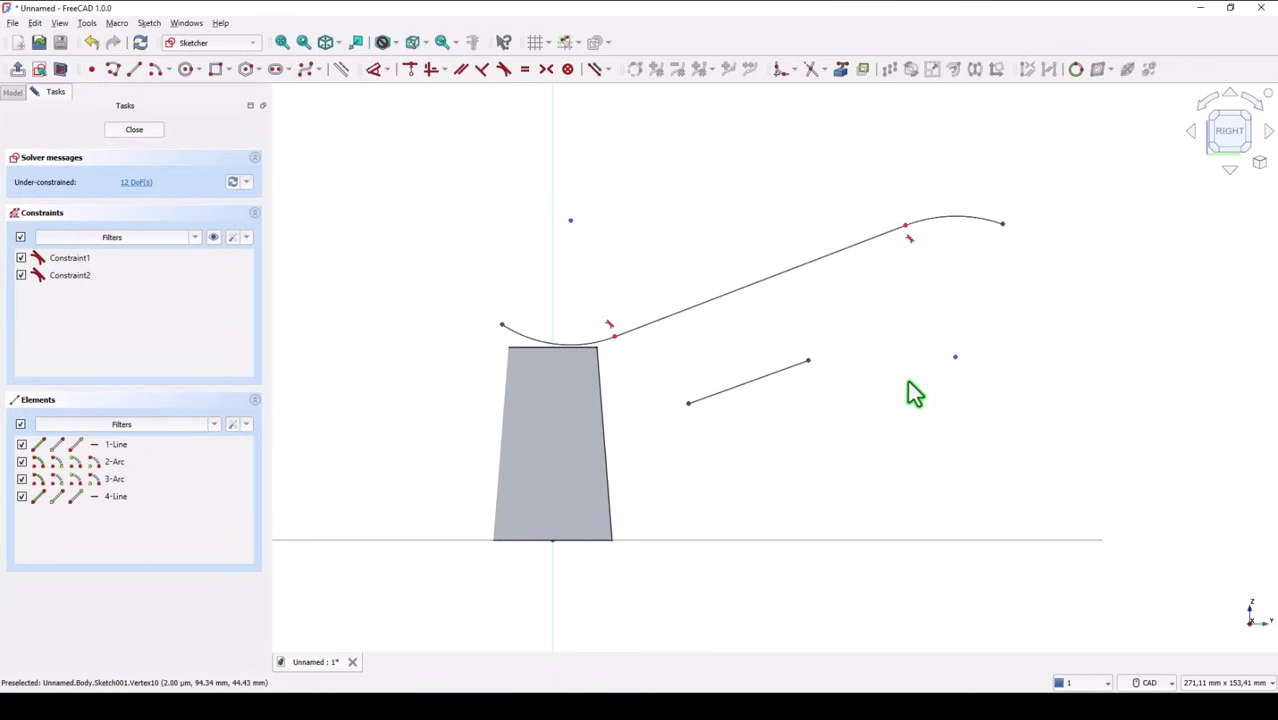
drag(845, 338, 756, 382)
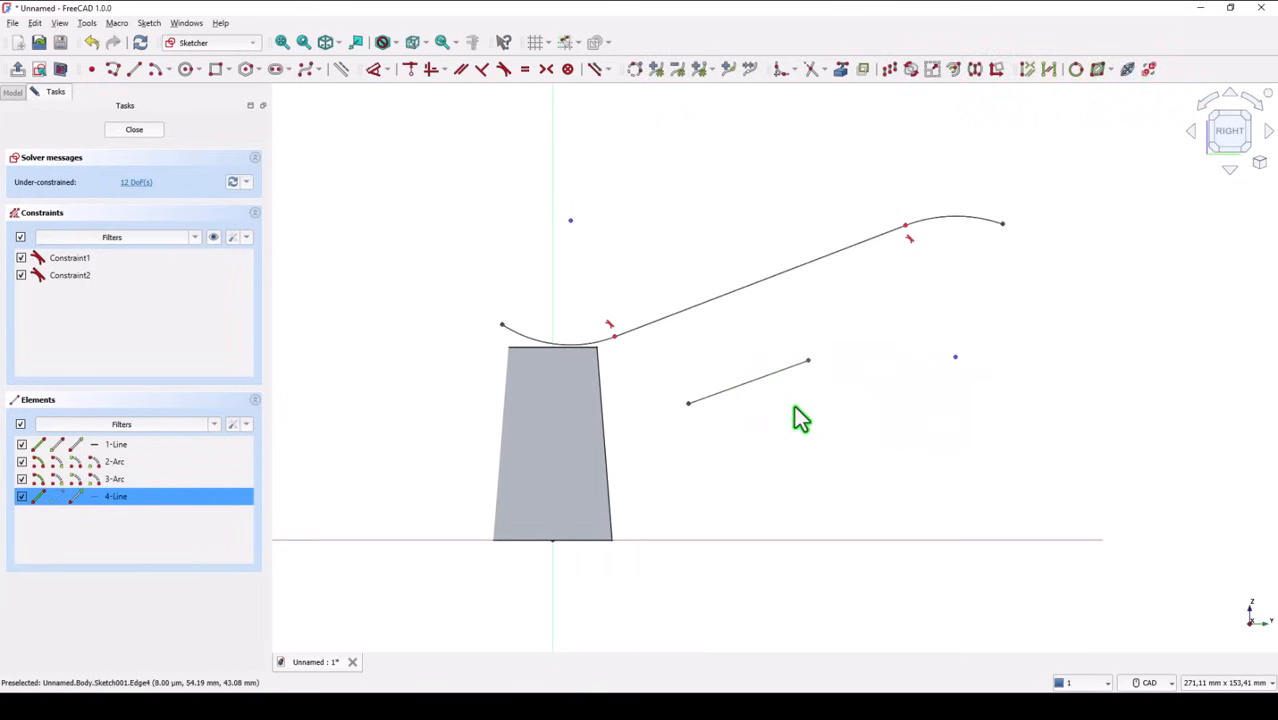
key(Delete)
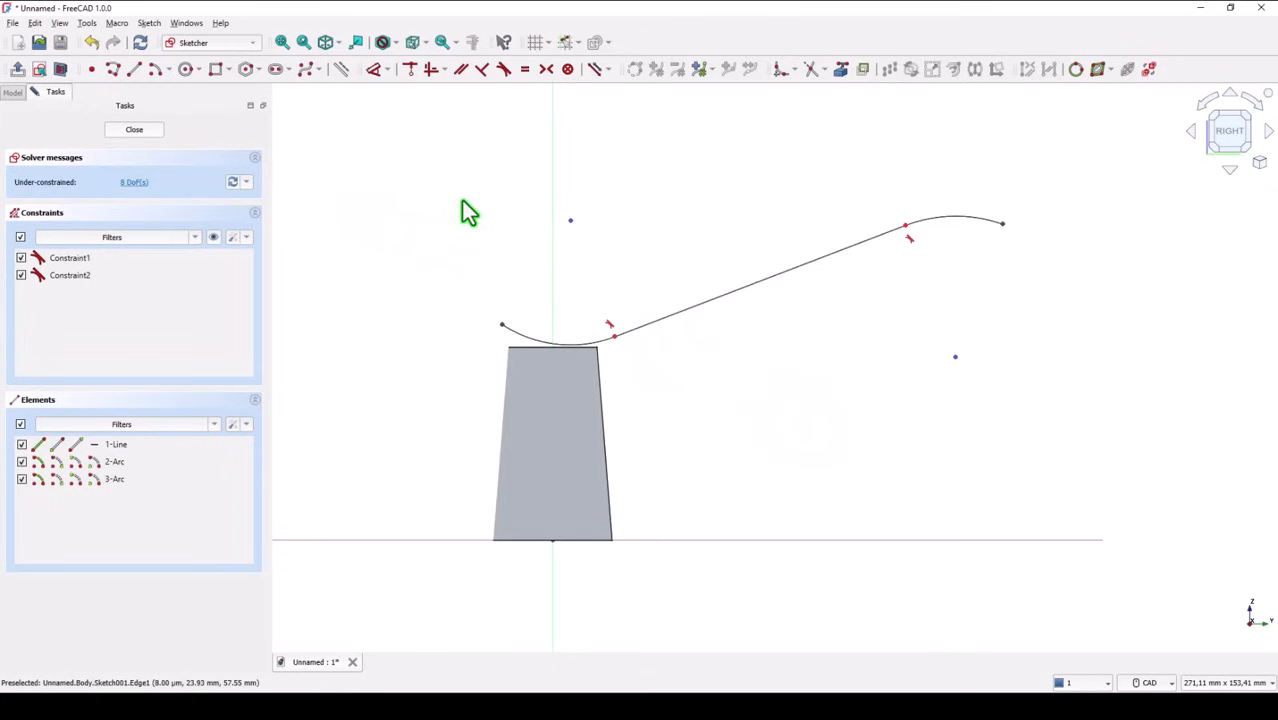
Constrain the lower arc's center point onto the vertical axis
click(406, 72)
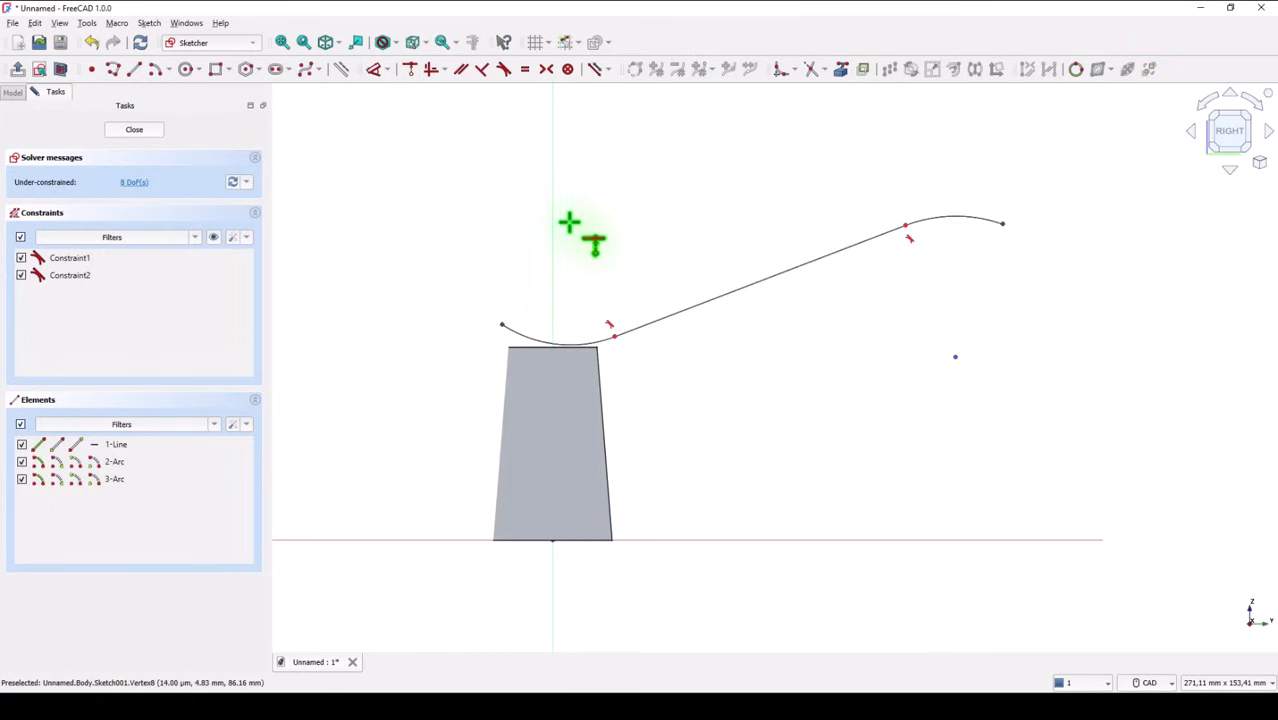
click(570, 222)
click(553, 204)
click(553, 206)
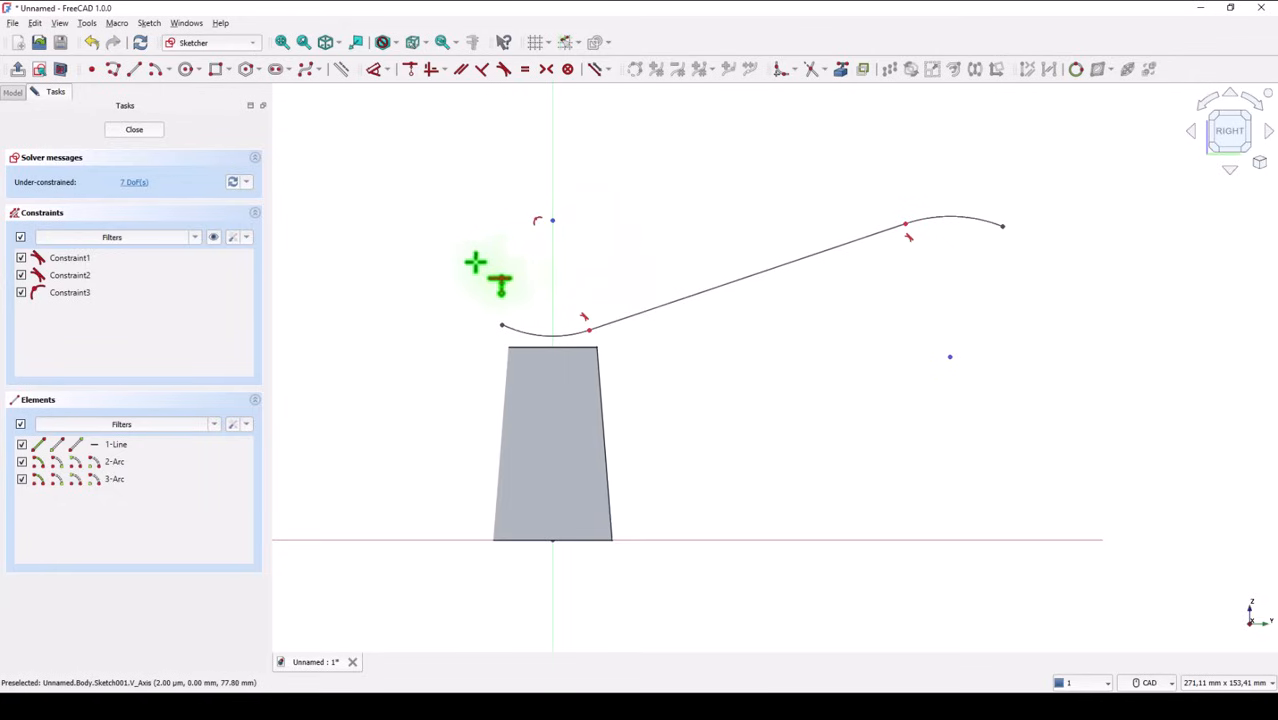
Project the top edge of the tapered body into the sketch as external geometry
click(504, 68)
scroll(559, 330, up, 1)
scroll(559, 330, up, 3)
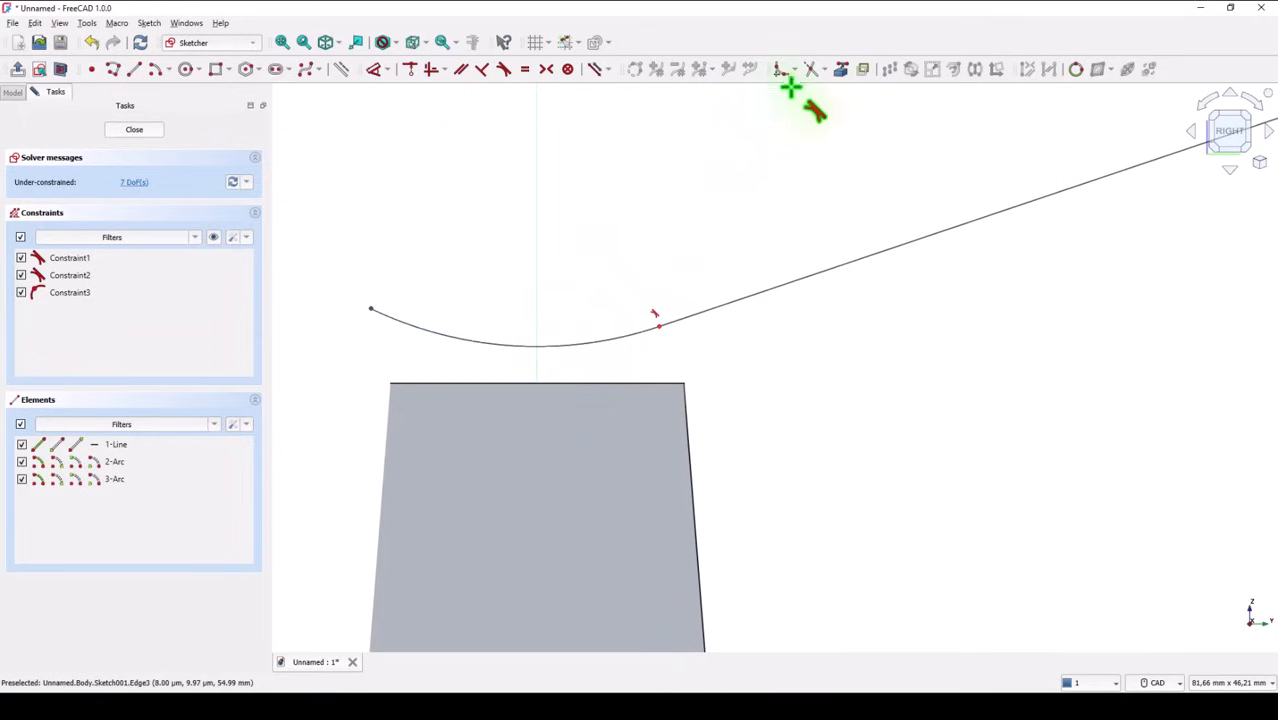
click(838, 72)
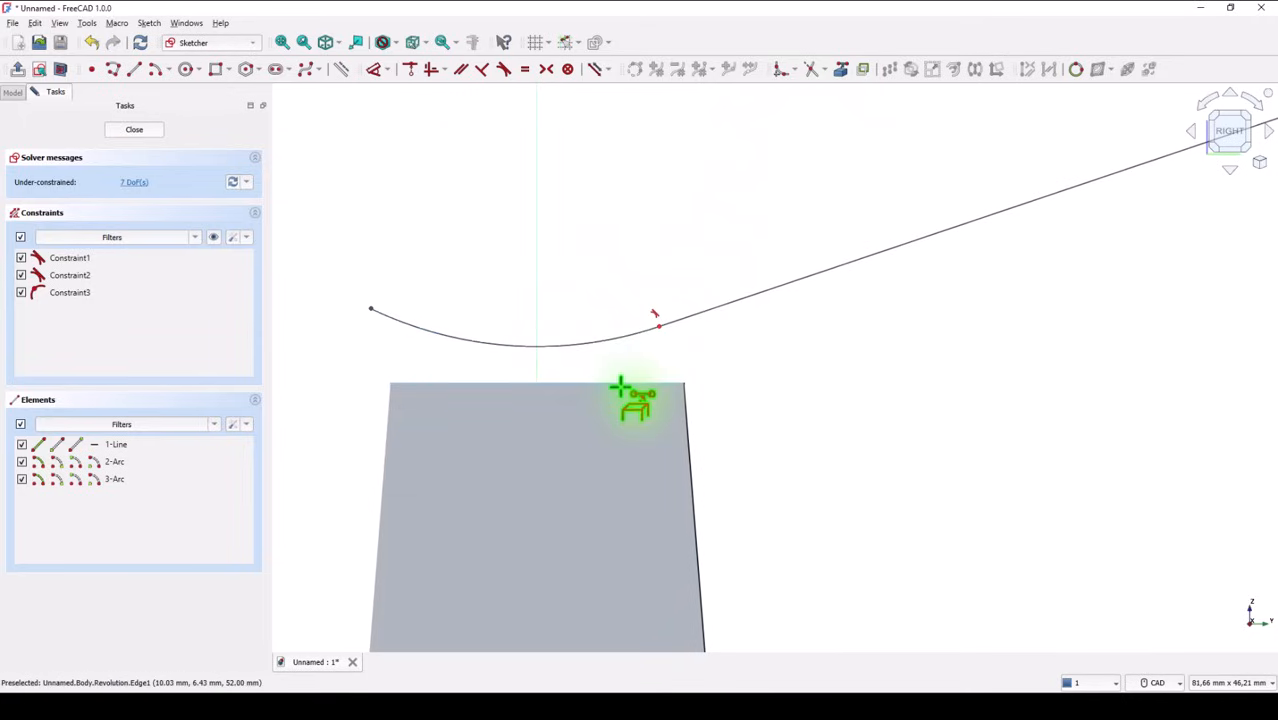
click(620, 386)
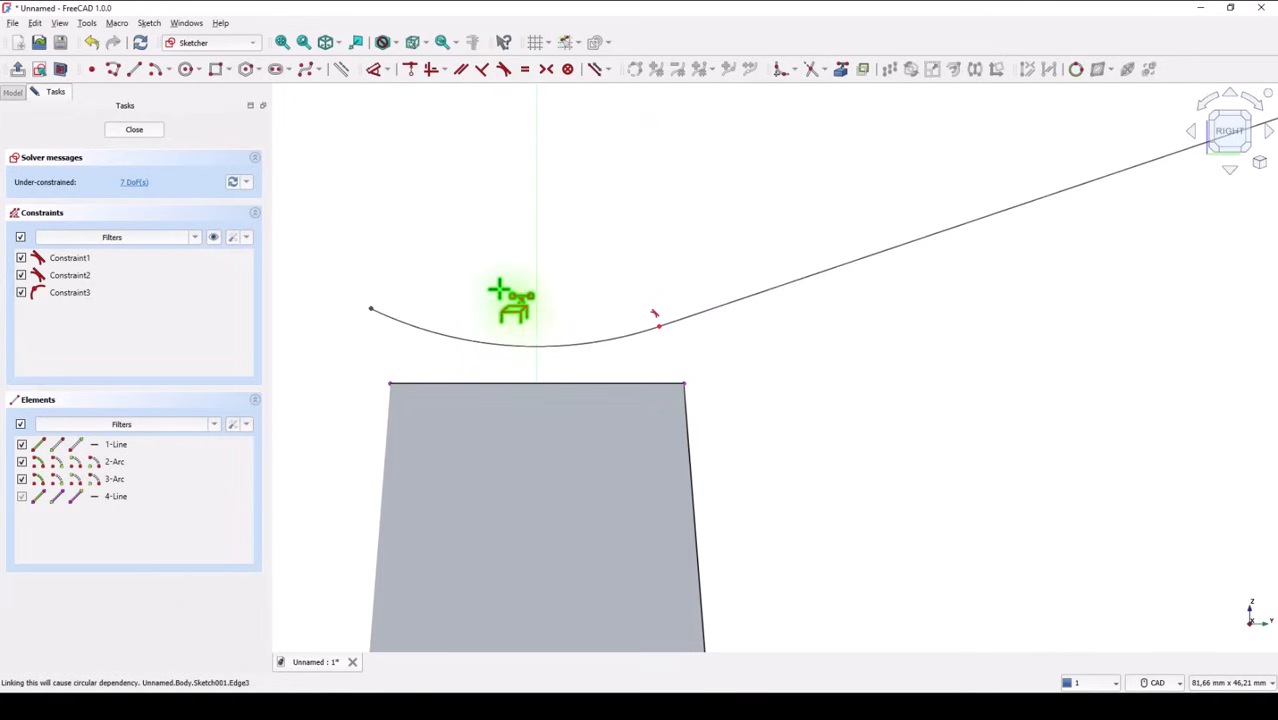
key(Escape)
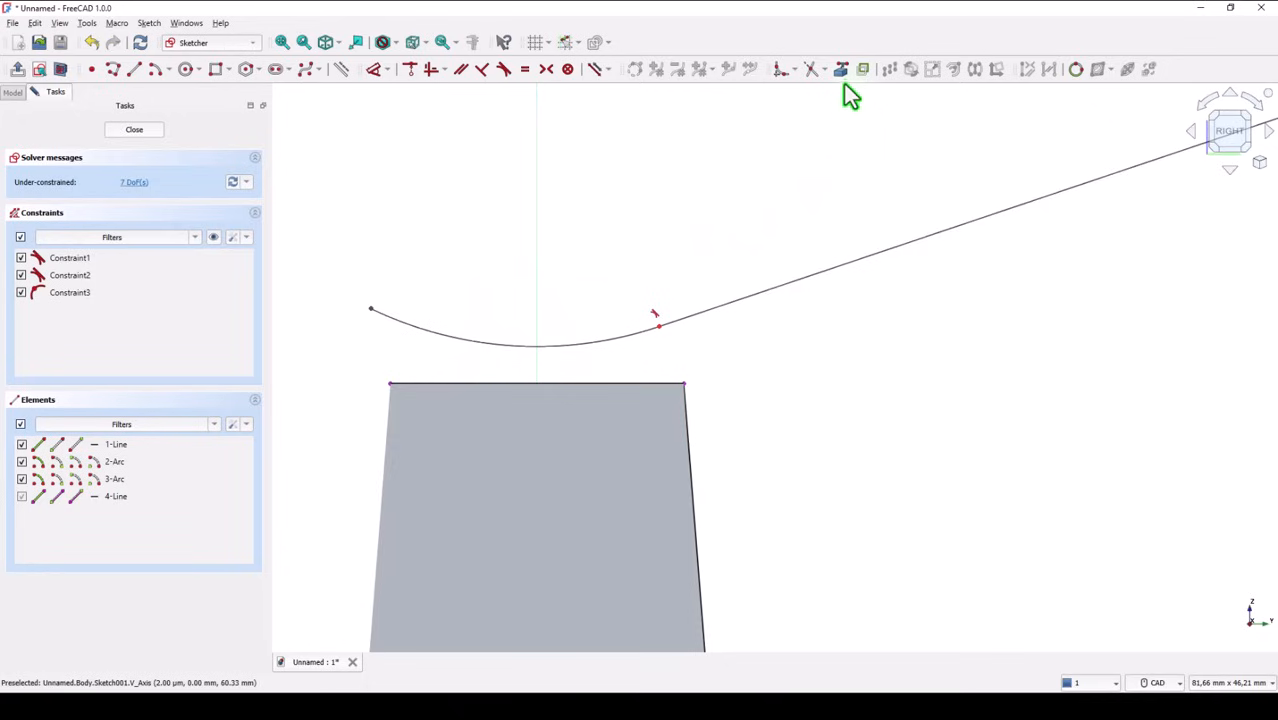
Make the lower arc tangent to the projected top edge of the body
click(504, 69)
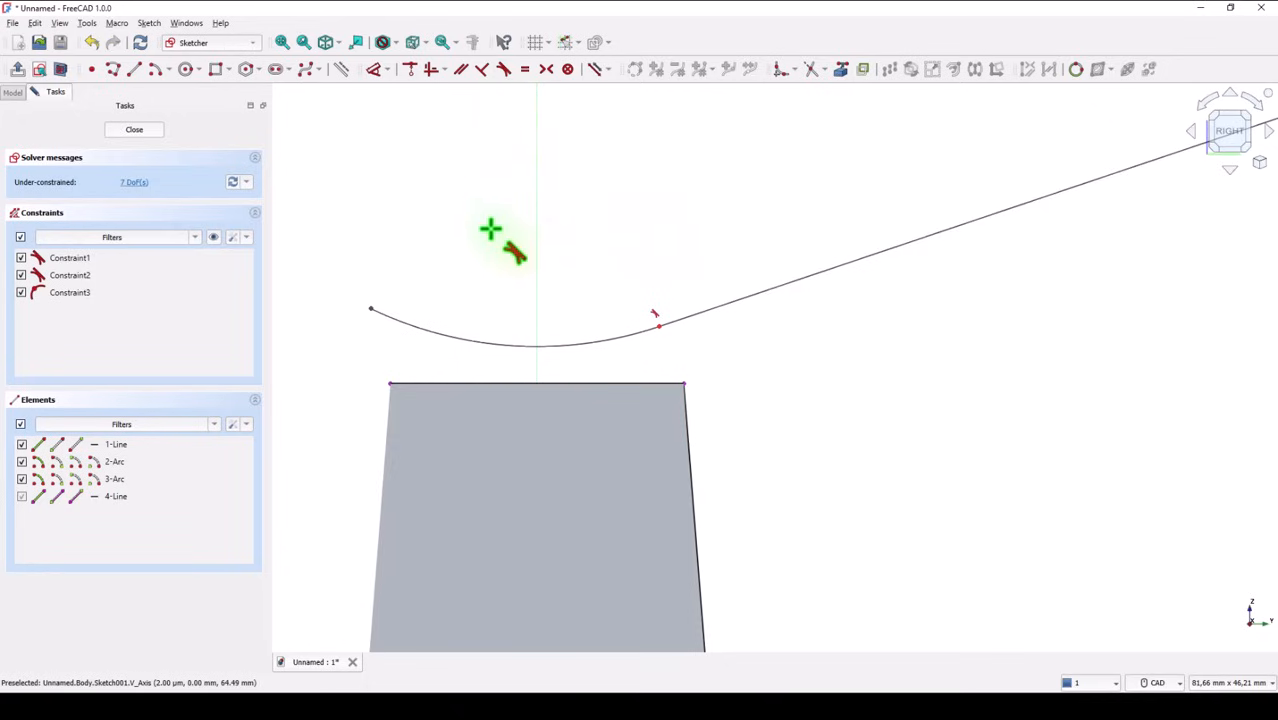
click(497, 343)
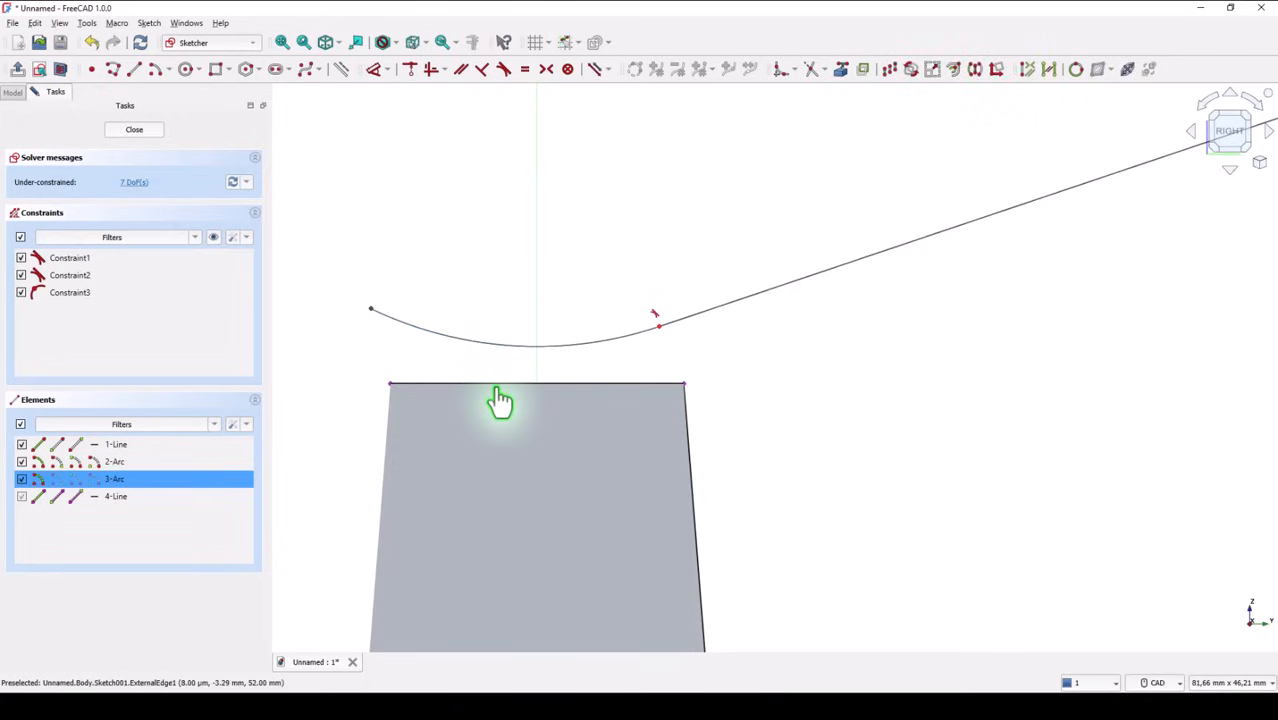
click(497, 385)
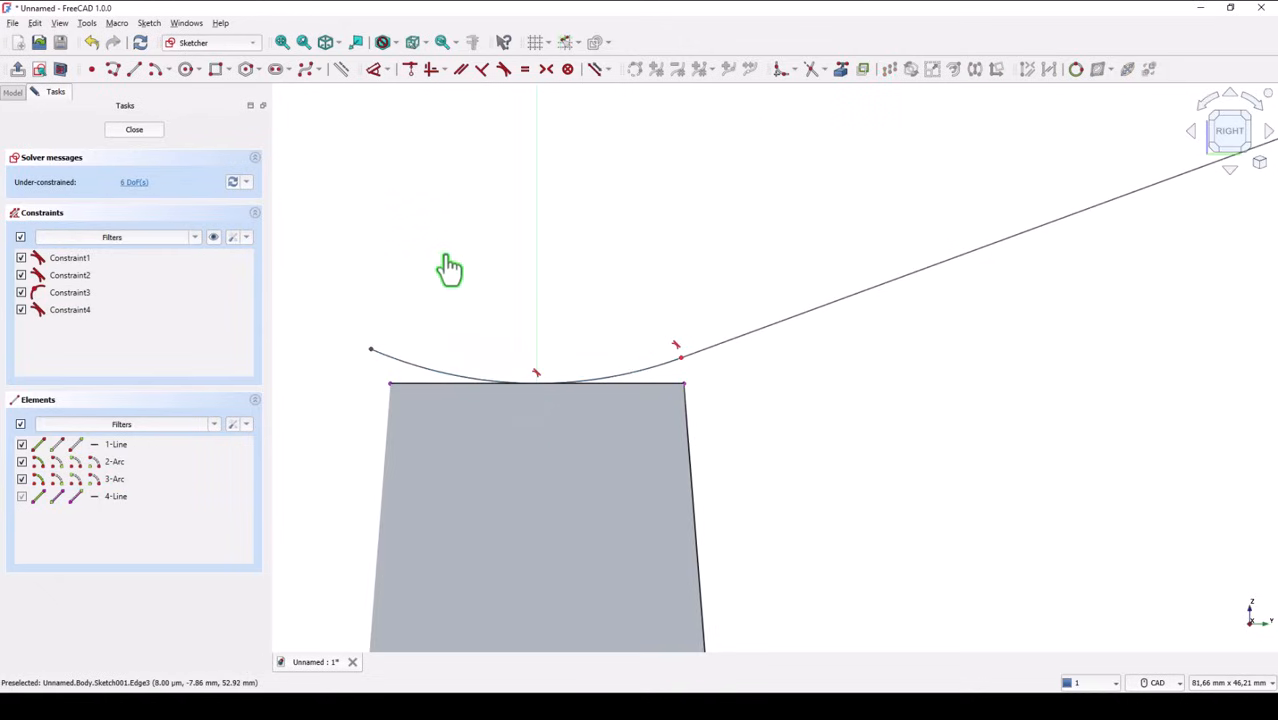
Draw two radius lines joining both ends of the lower arc to its center point
click(283, 43)
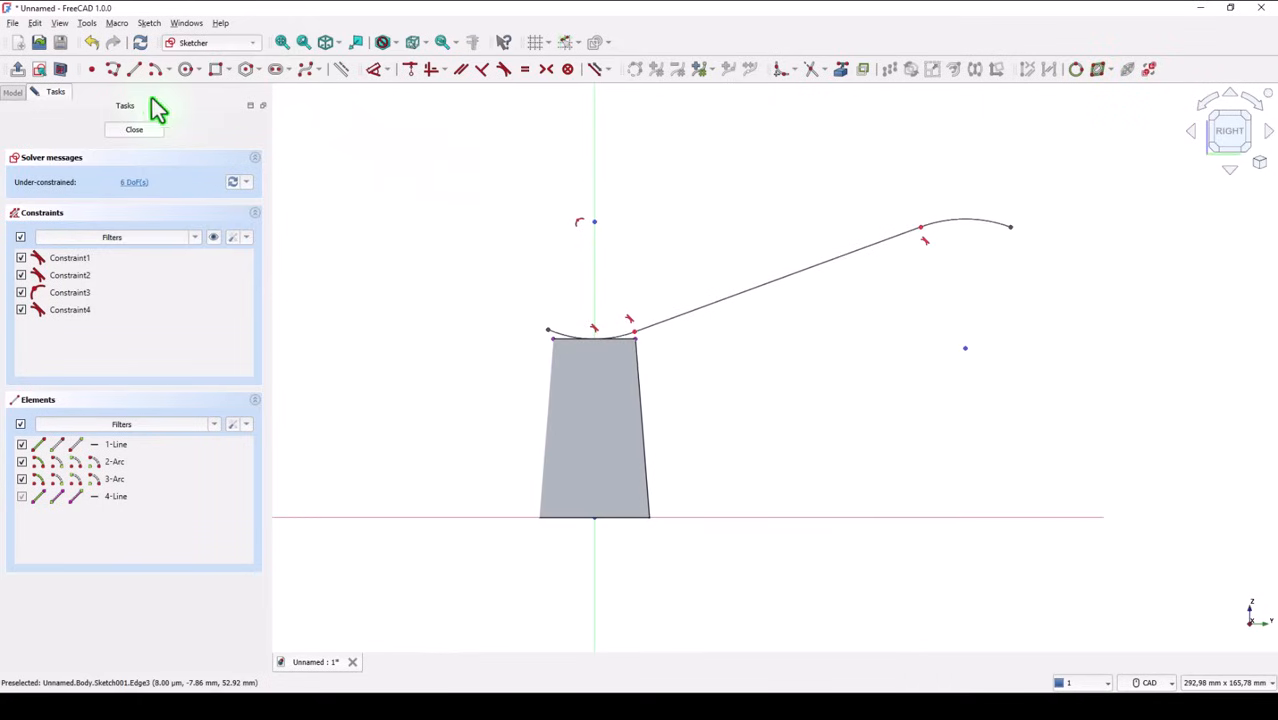
click(113, 71)
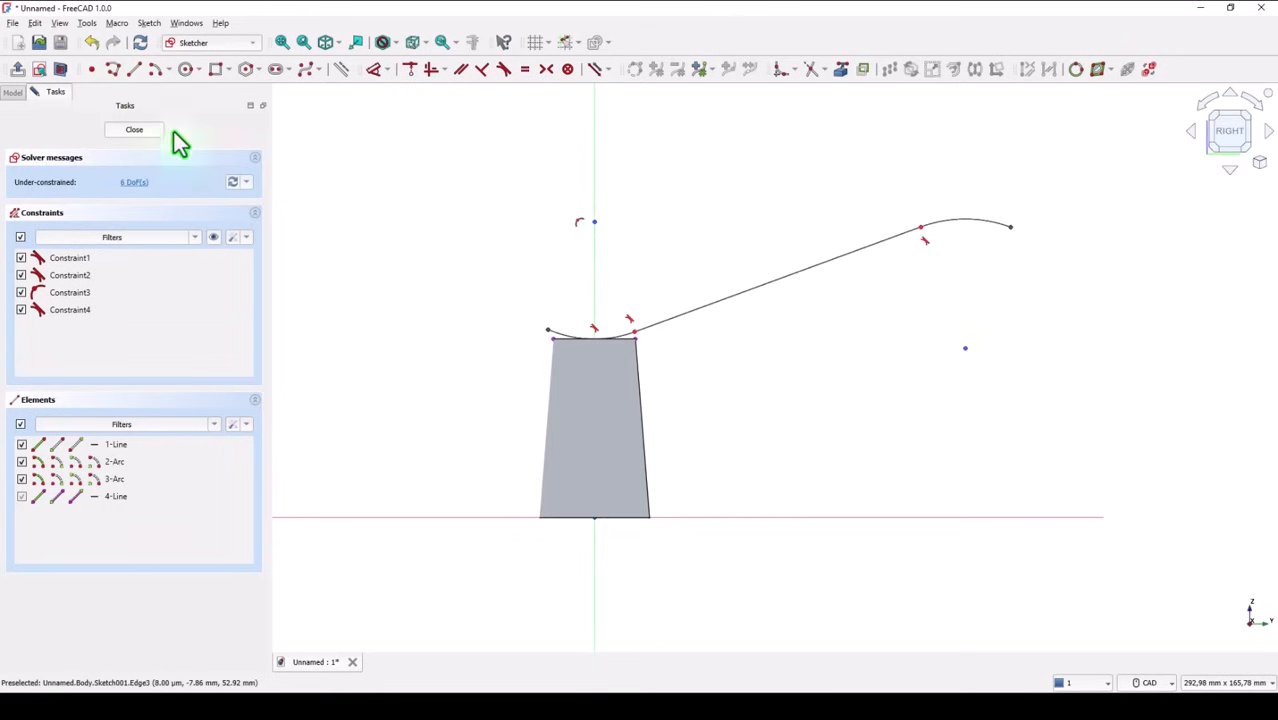
click(544, 329)
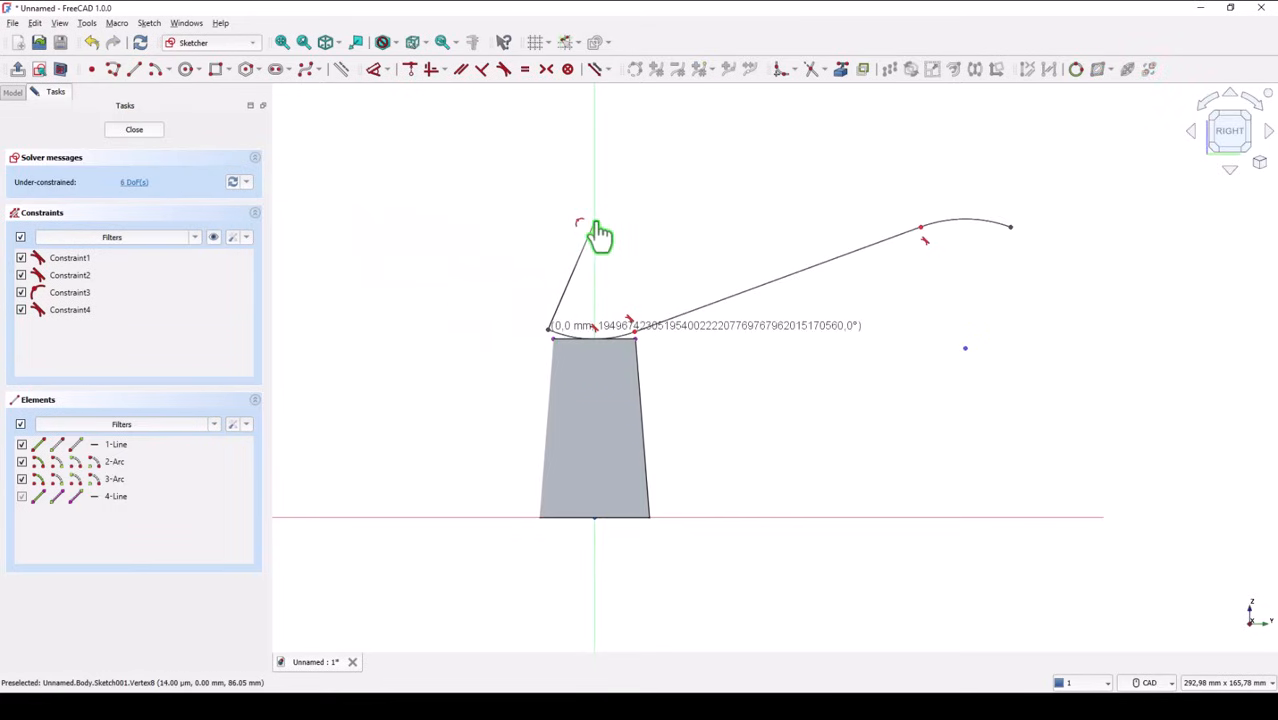
click(598, 234)
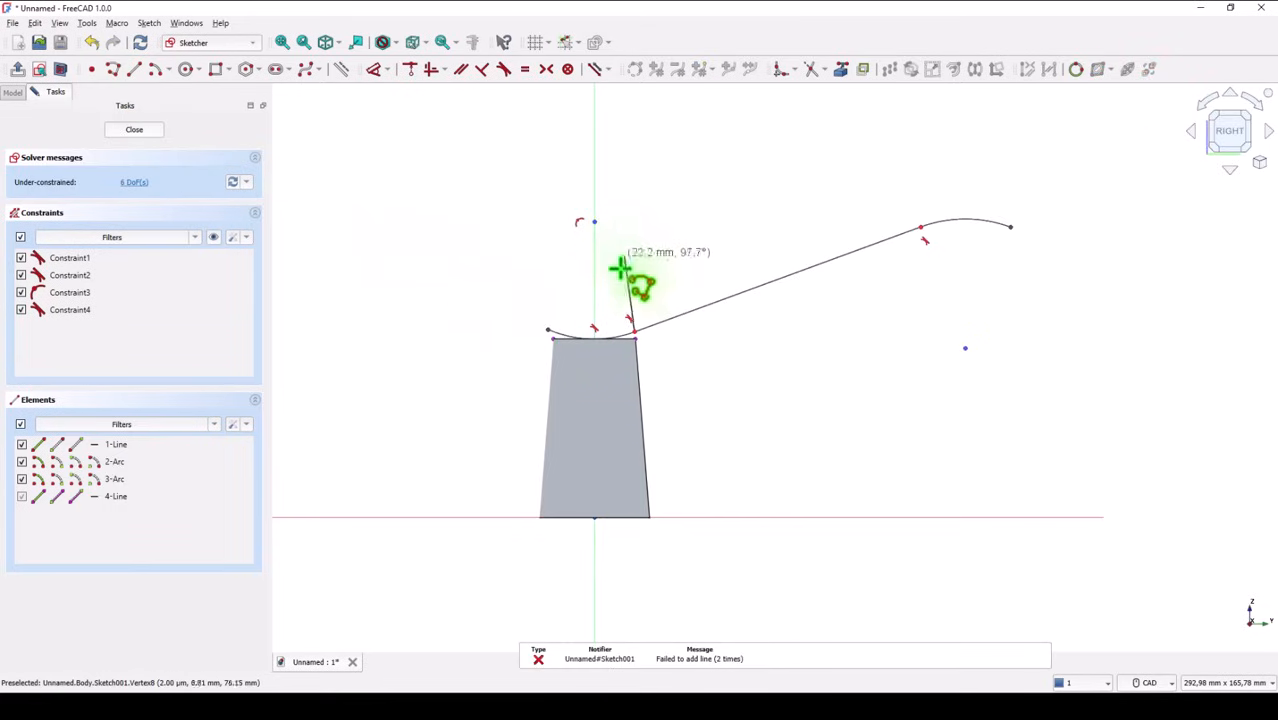
click(594, 221)
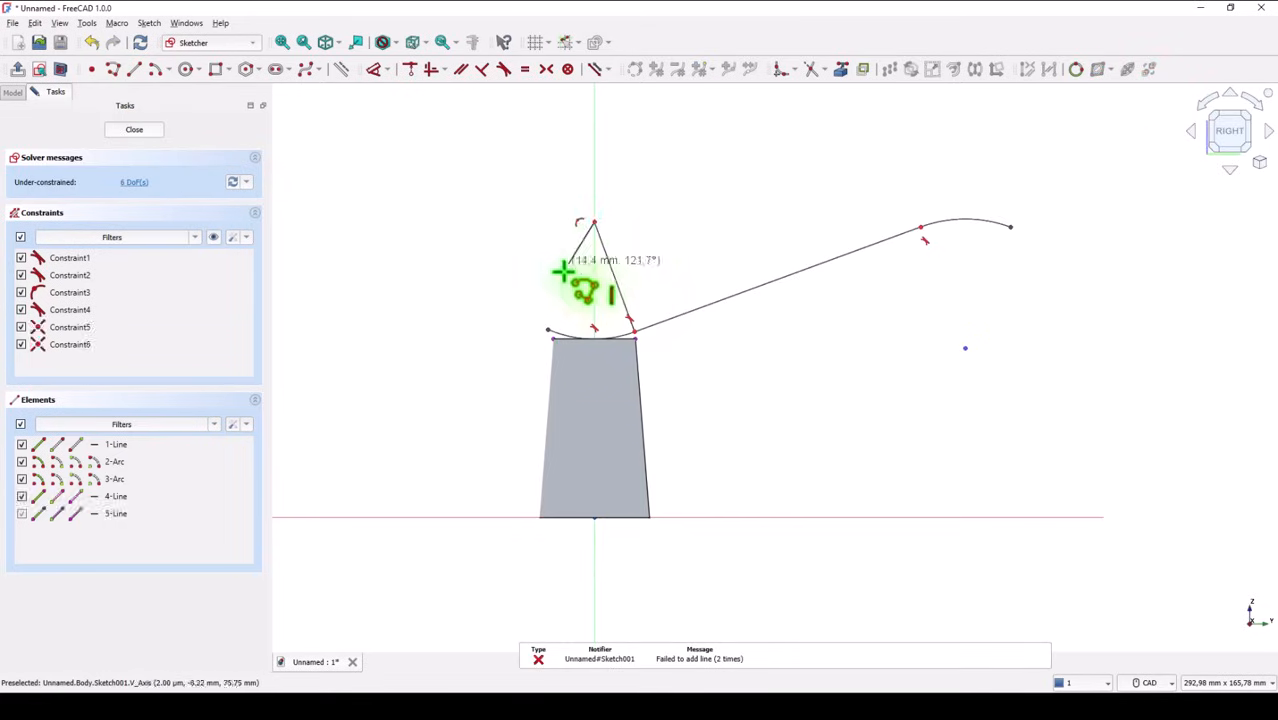
click(547, 328)
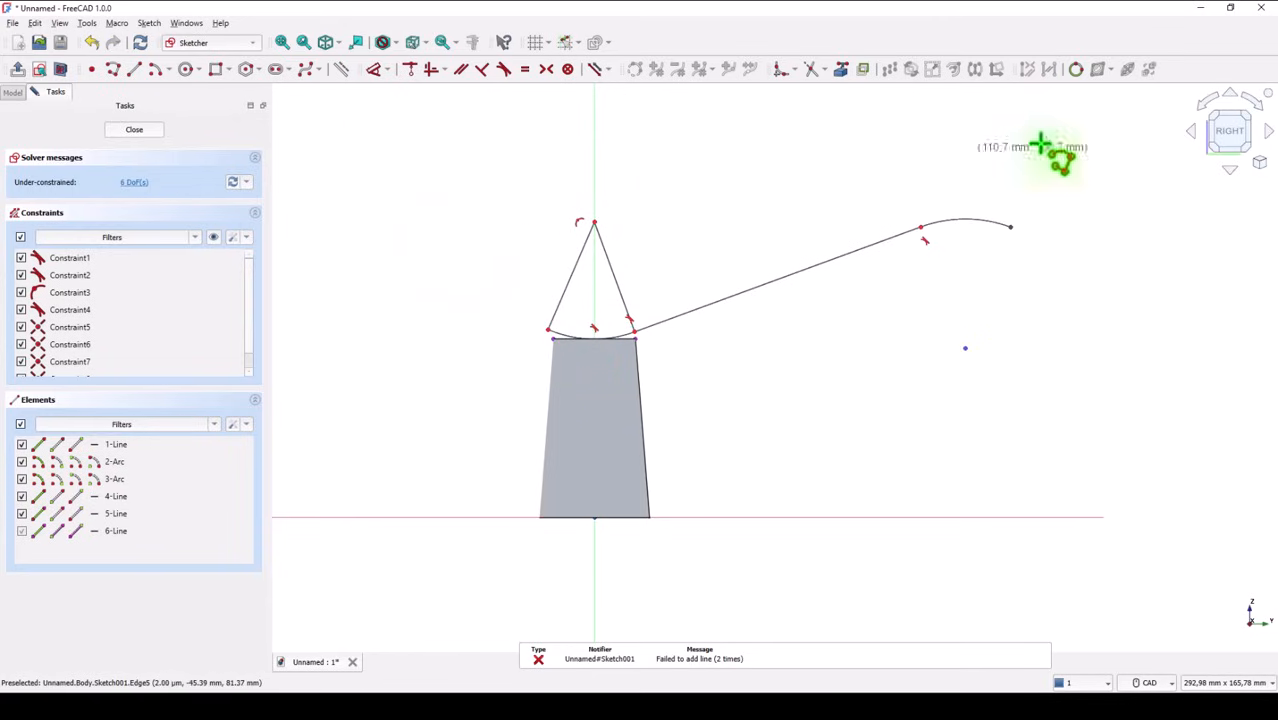
Draw two radius lines joining both ends of the upper arc to its center point, and end the polyline
click(920, 230)
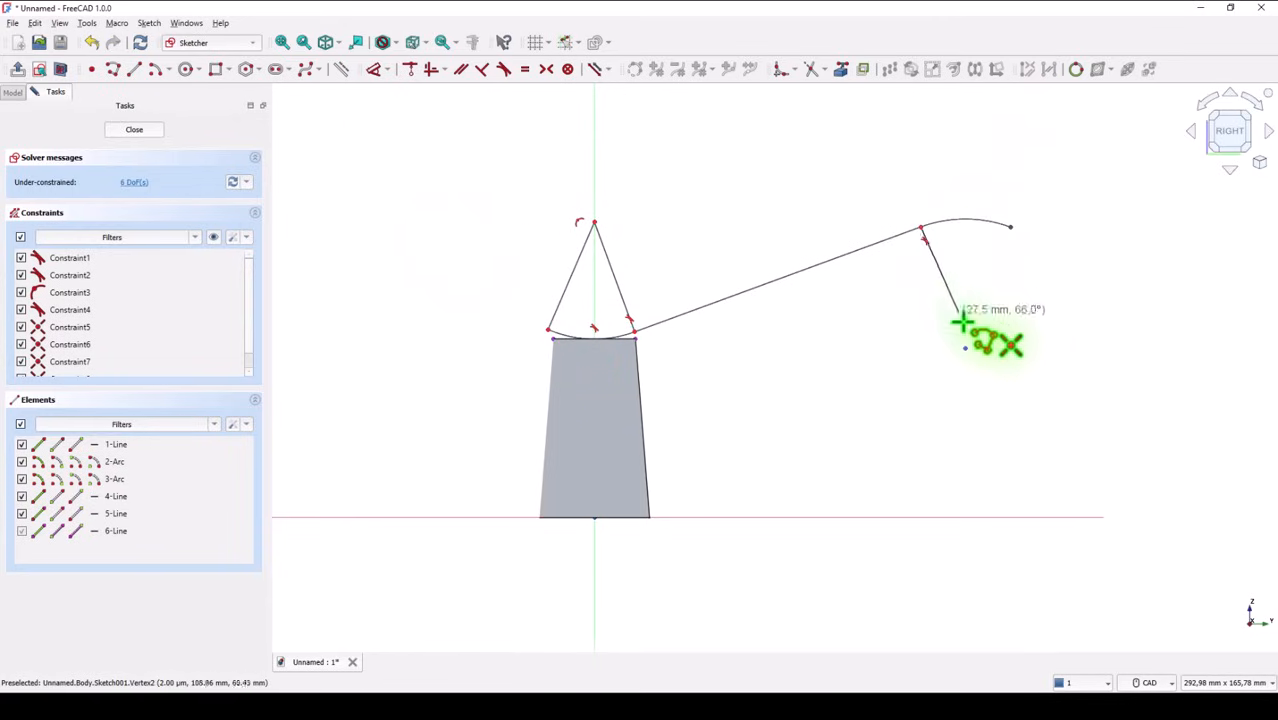
click(965, 348)
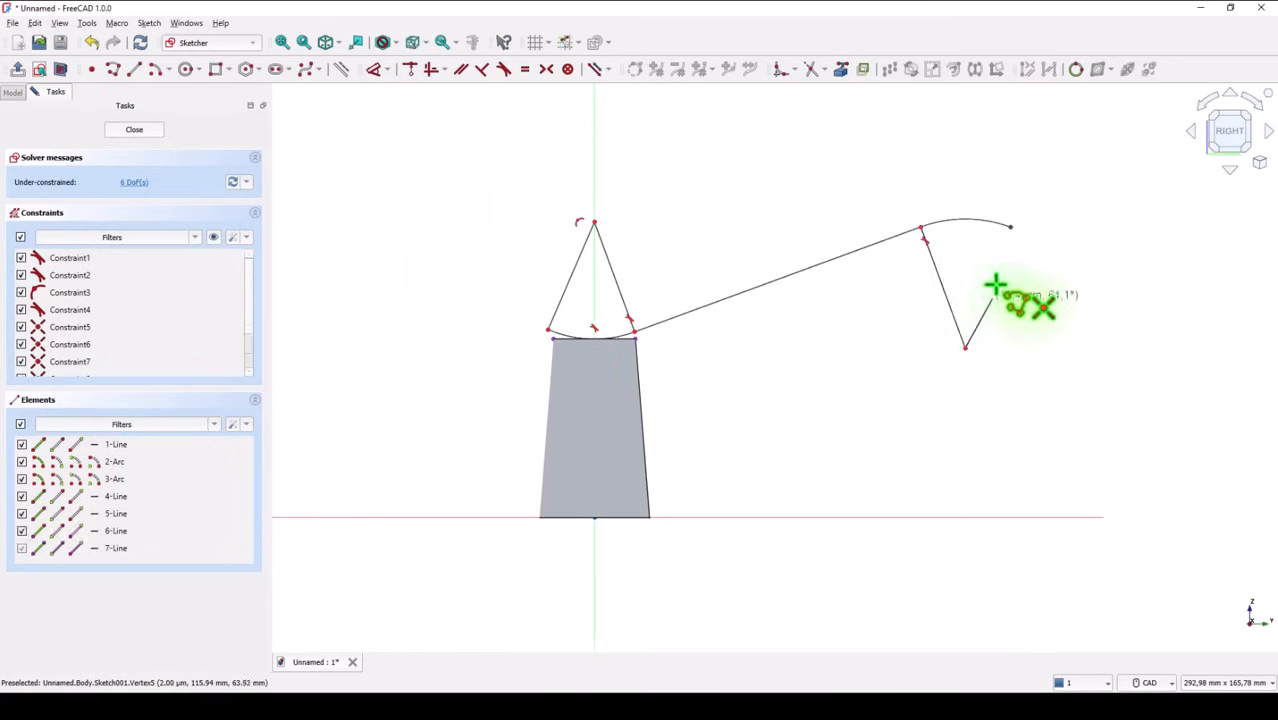
click(1010, 228)
right_click(1024, 273)
click(1044, 280)
right_click(1055, 283)
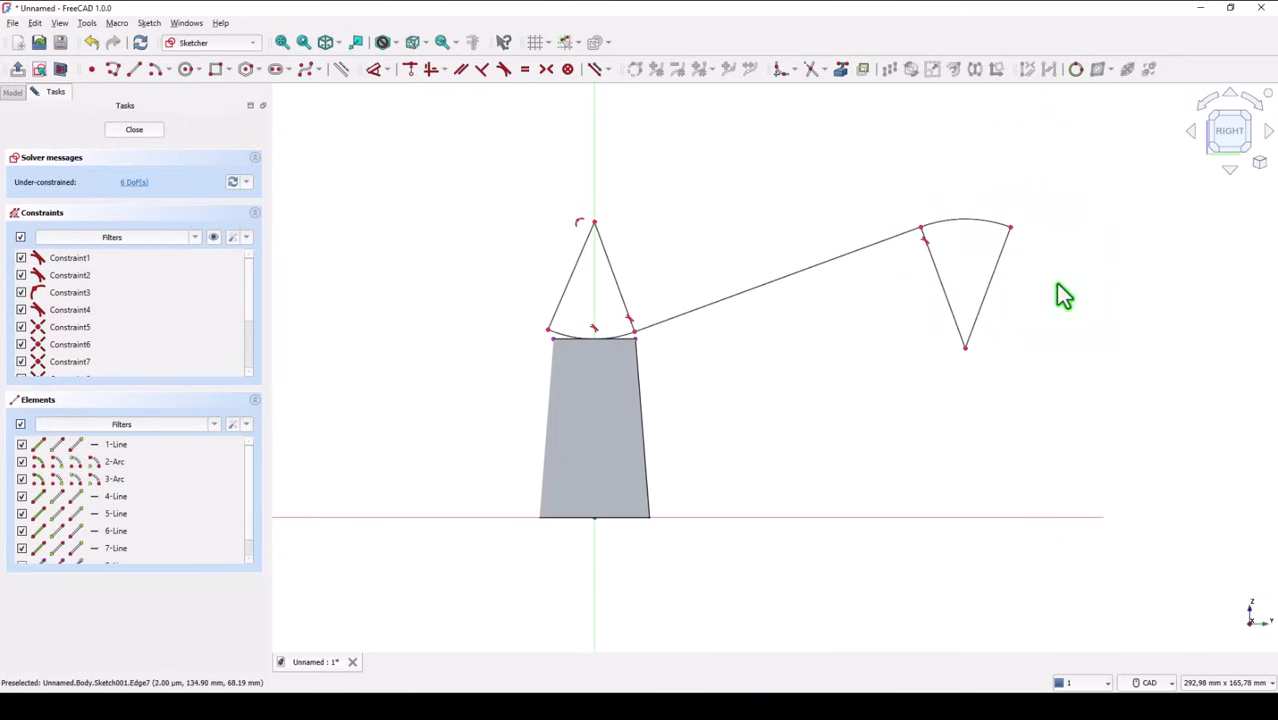
Convert the four radius lines of both arcs to construction geometry
drag(1044, 280, 902, 302)
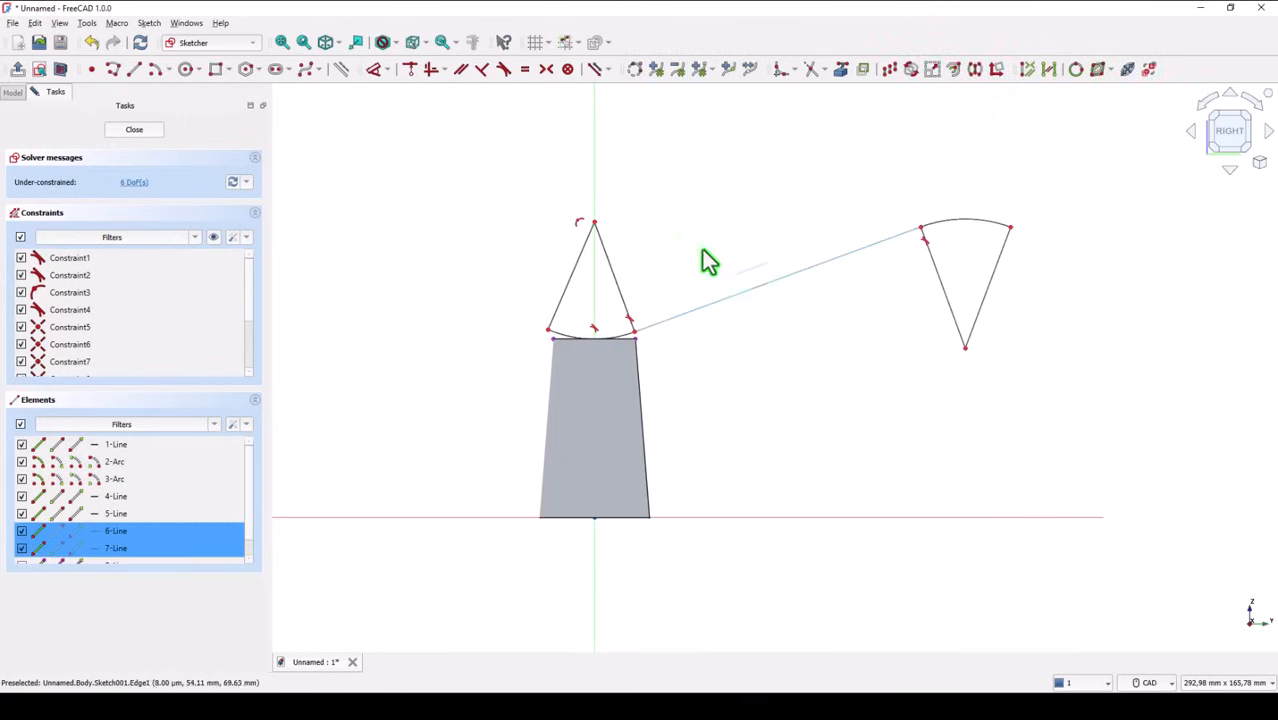
mouse_move(660, 246)
mouse_down()
mouse_move(574, 266)
mouse_move(545, 300)
mouse_up()
click(339, 69)
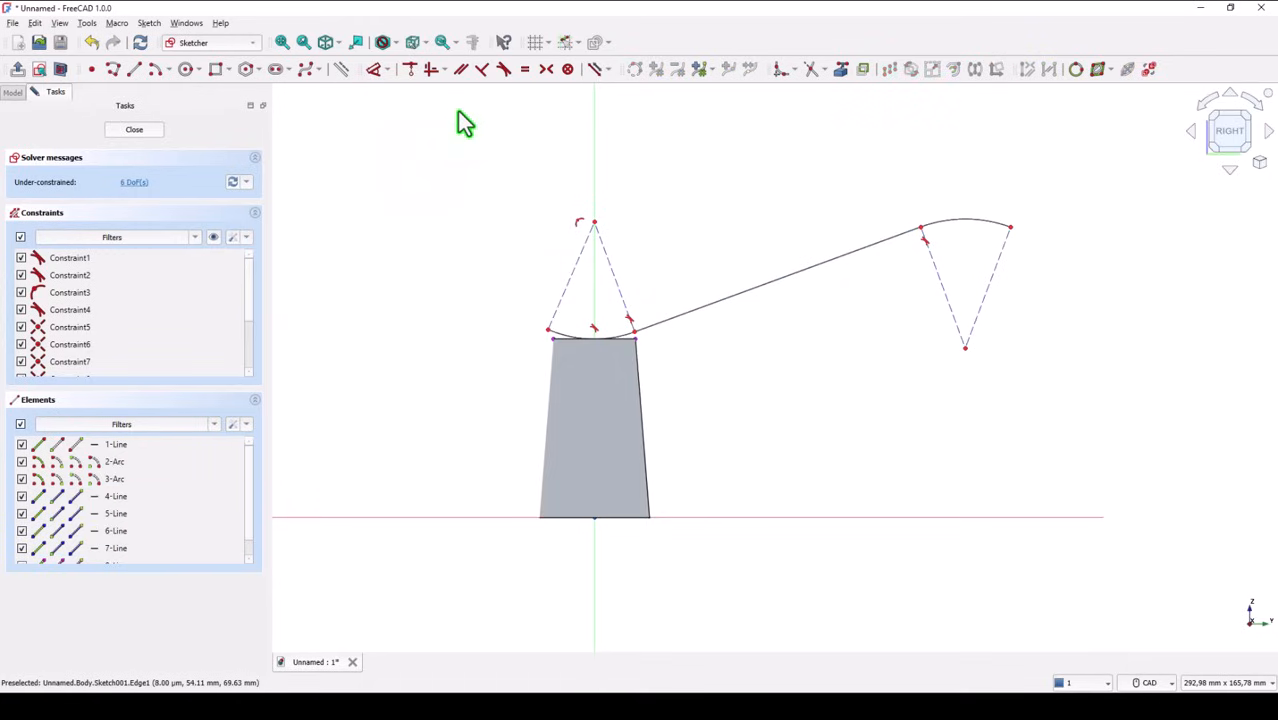
Set the angle between the lower arc's left construction line and the vertical axis to 8°
click(373, 69)
click(560, 299)
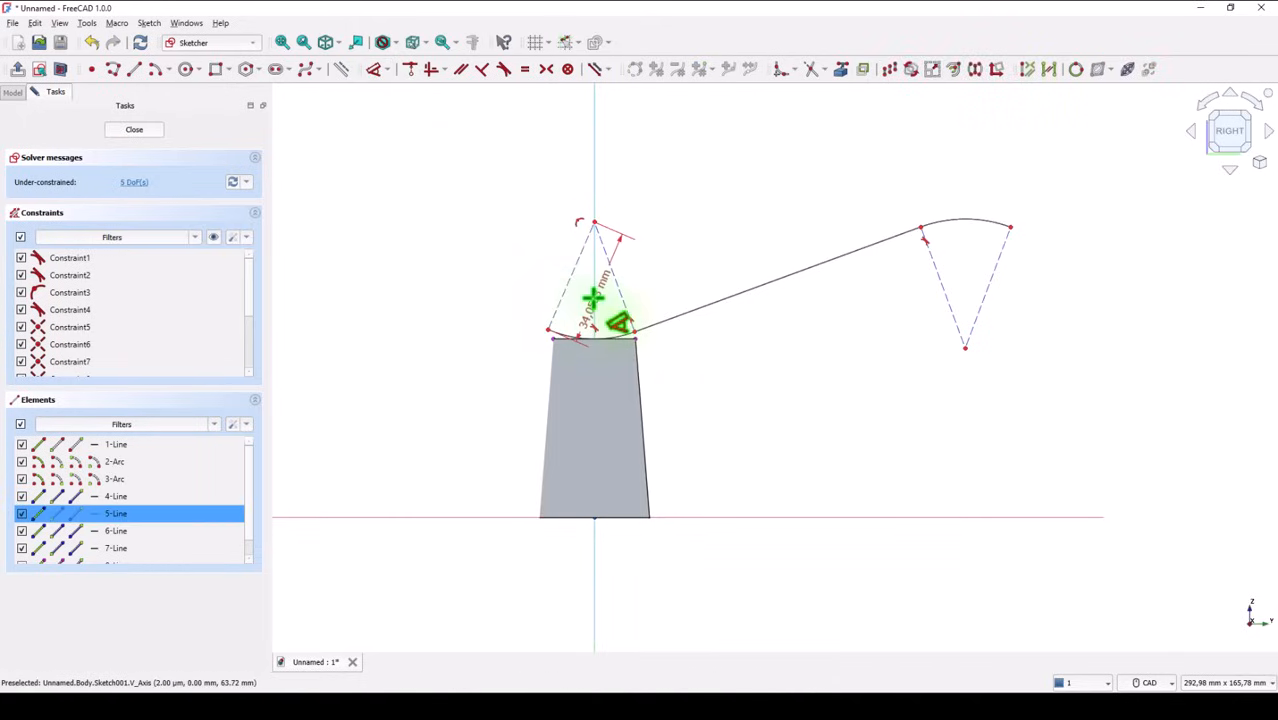
click(594, 298)
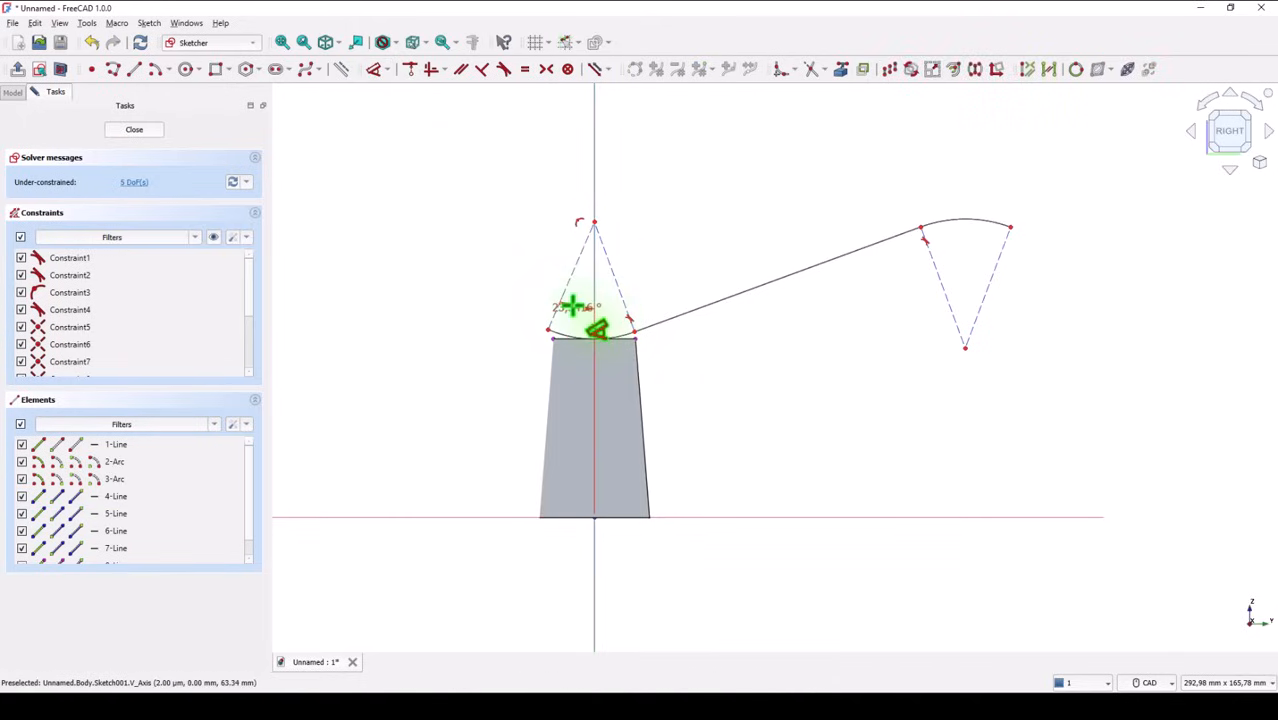
click(571, 305)
text(5)
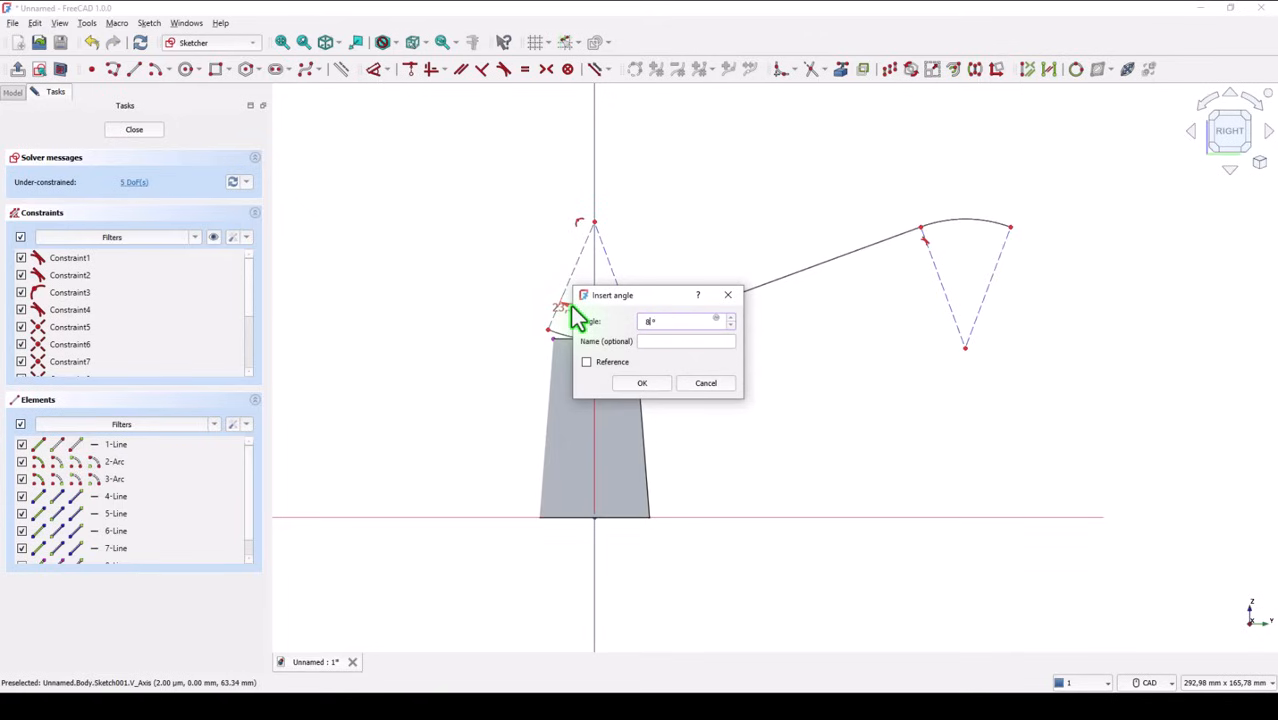
key(Return)
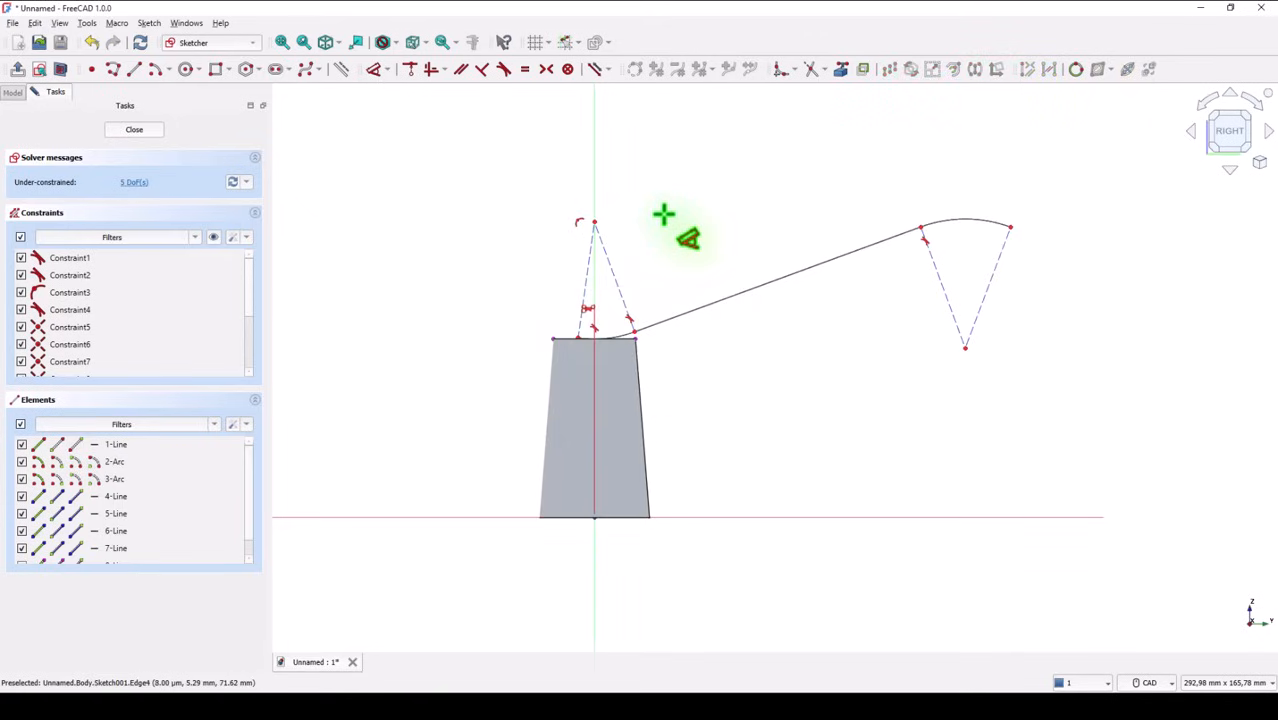
Set the angle between the lower arc's two construction lines to 22°
click(590, 277)
click(616, 278)
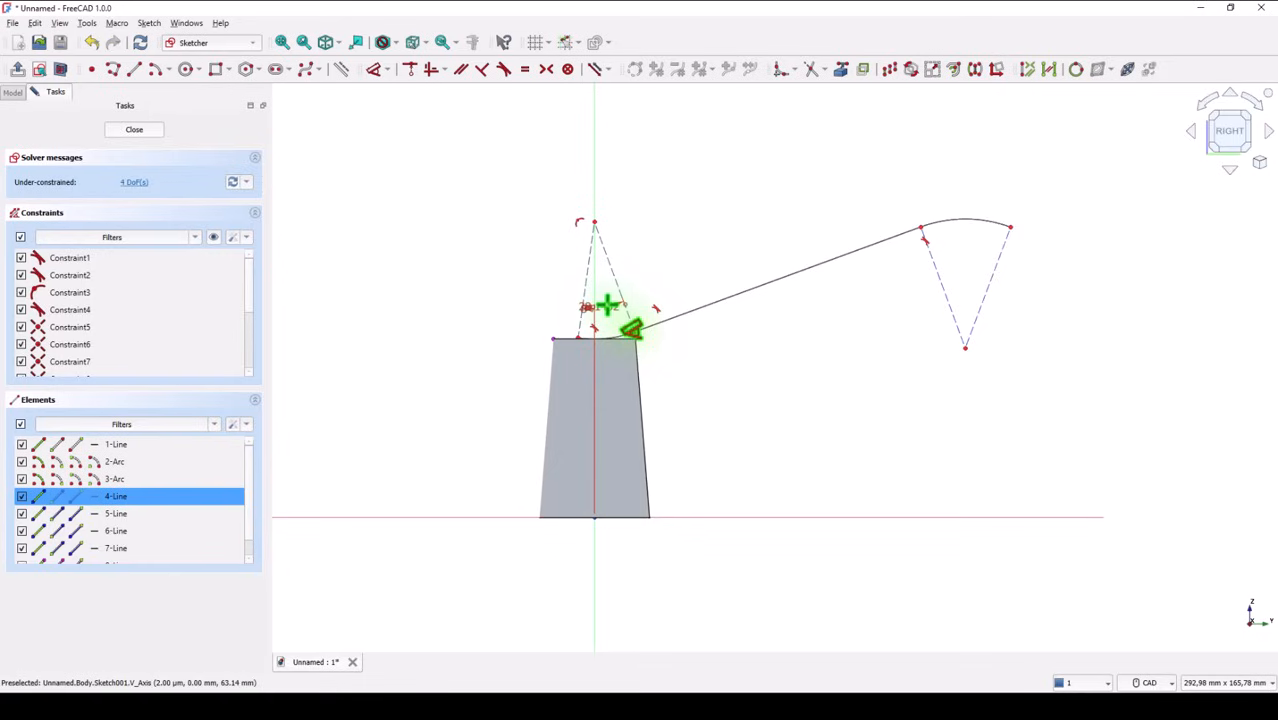
click(607, 306)
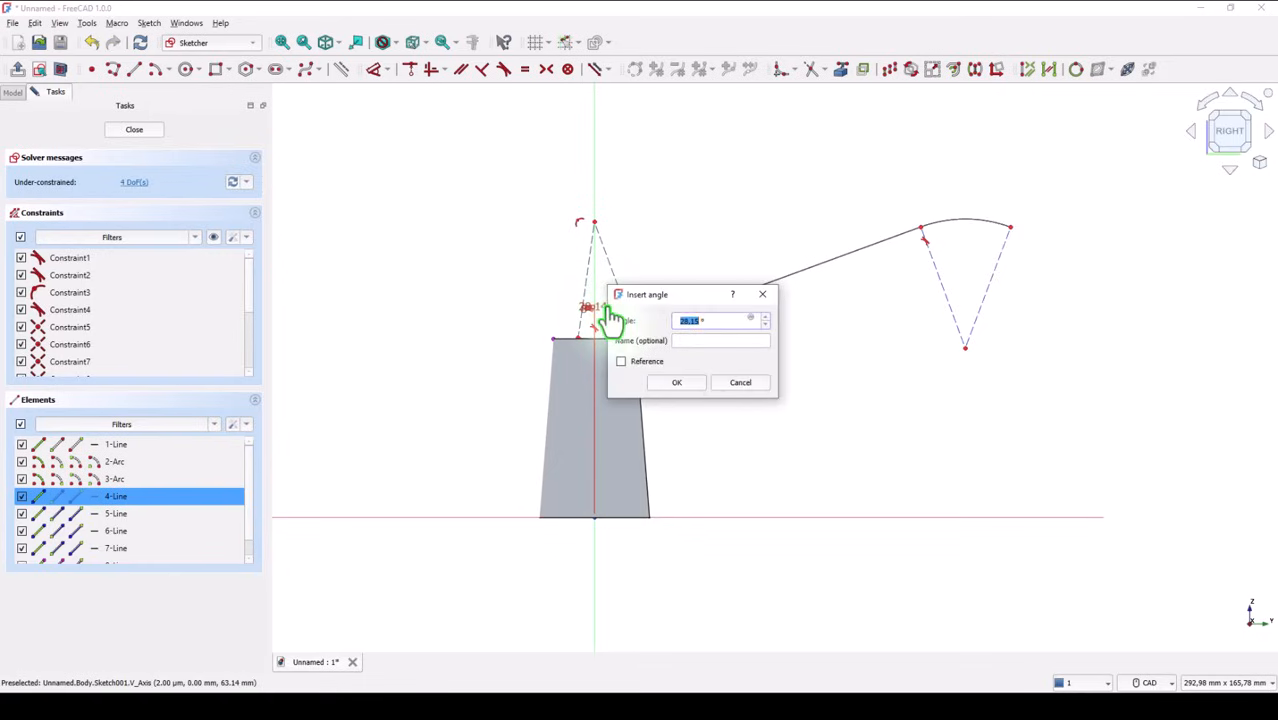
key(Return)
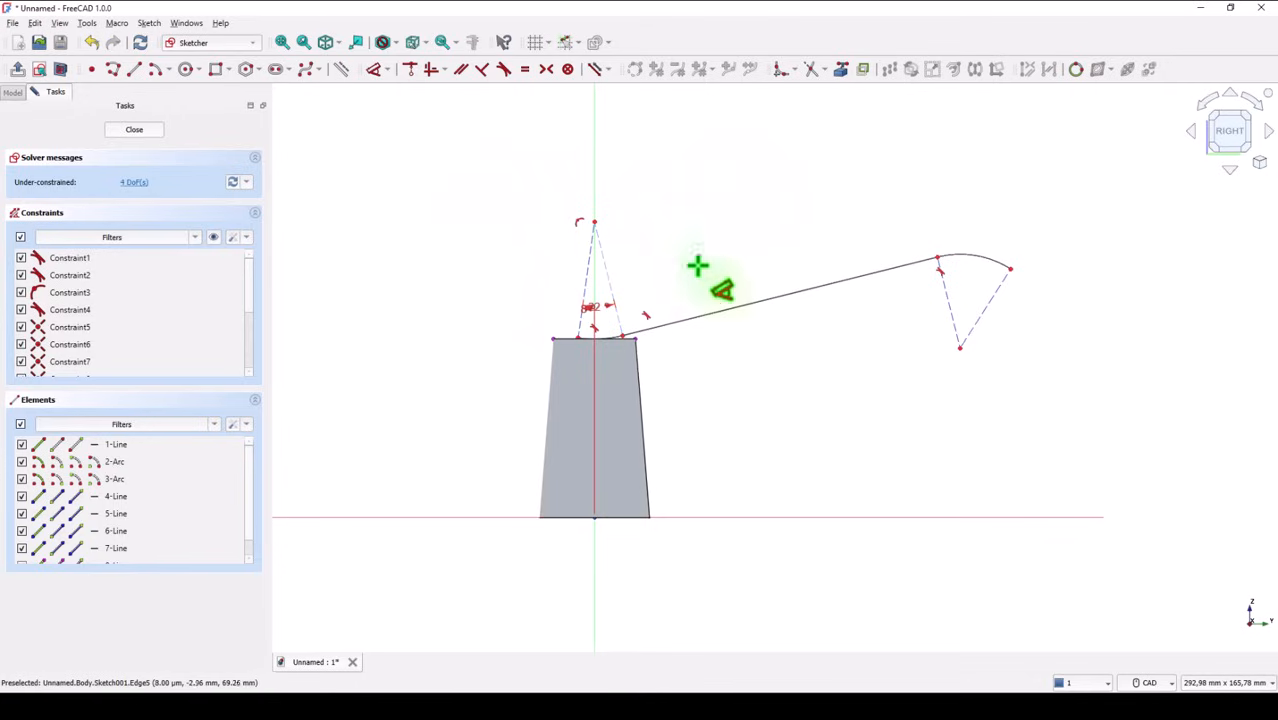
Set the angle between the upper arc's two construction lines to 22°
click(947, 299)
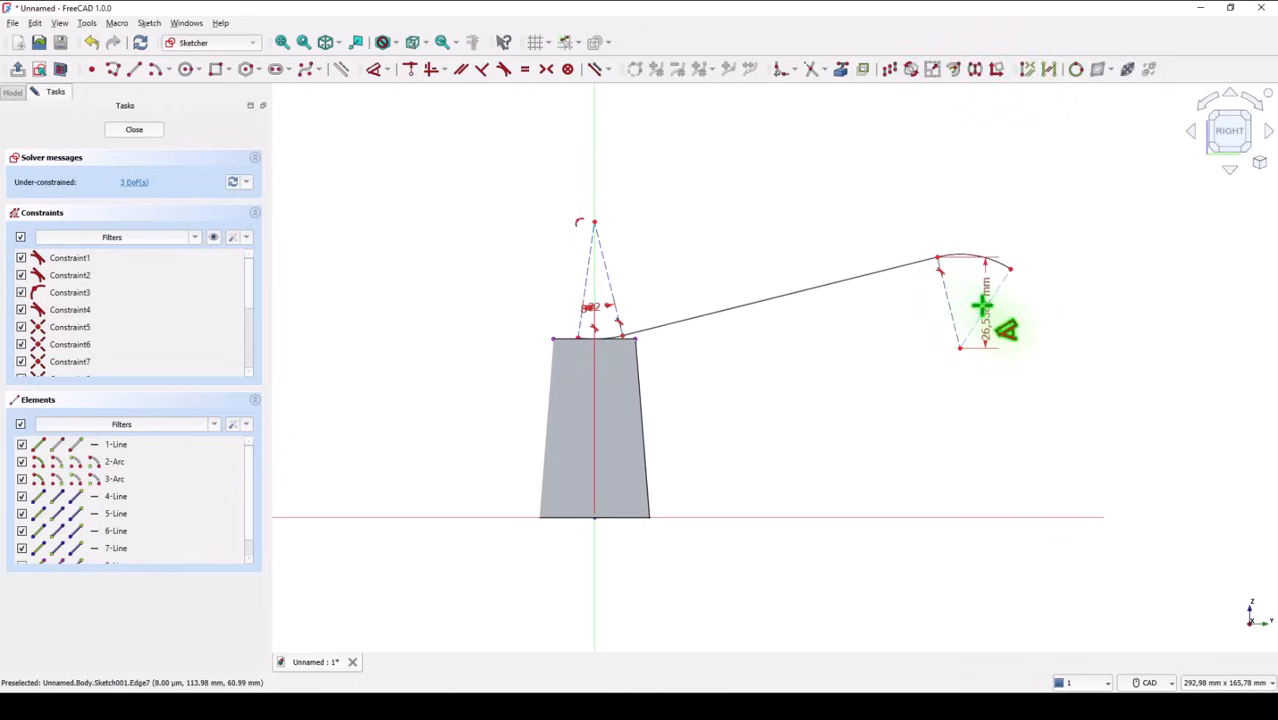
click(986, 304)
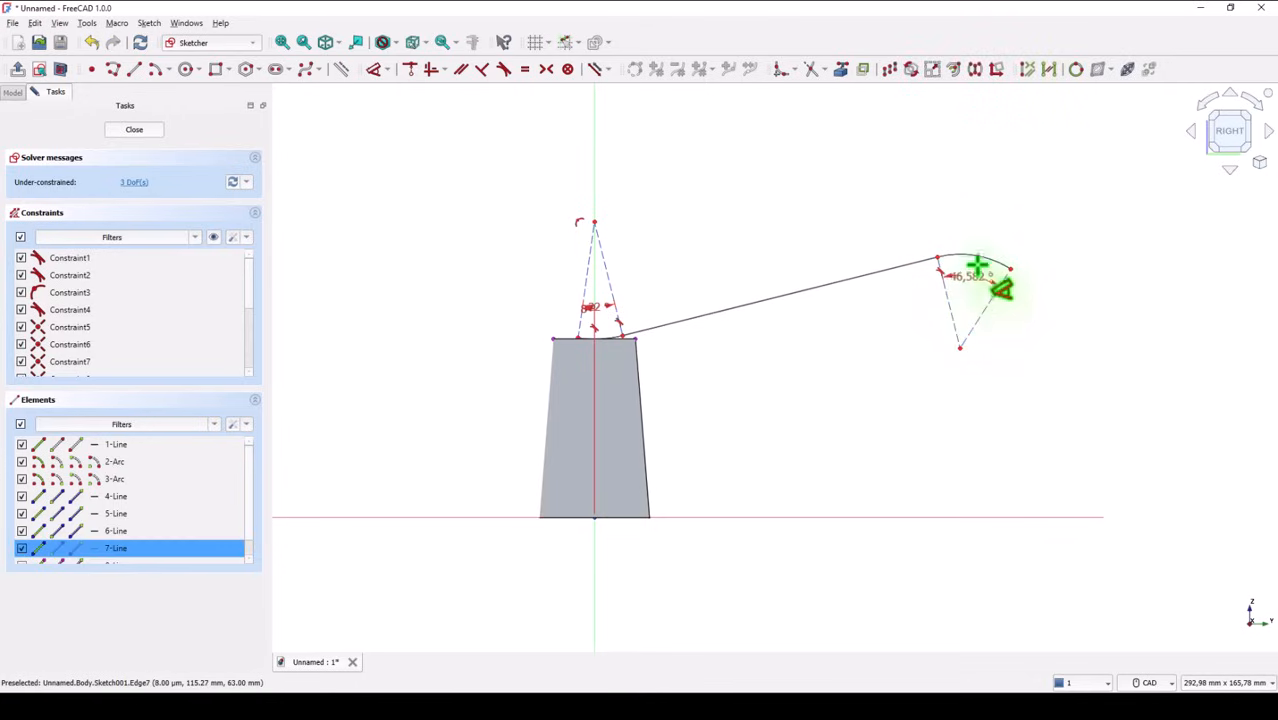
click(985, 203)
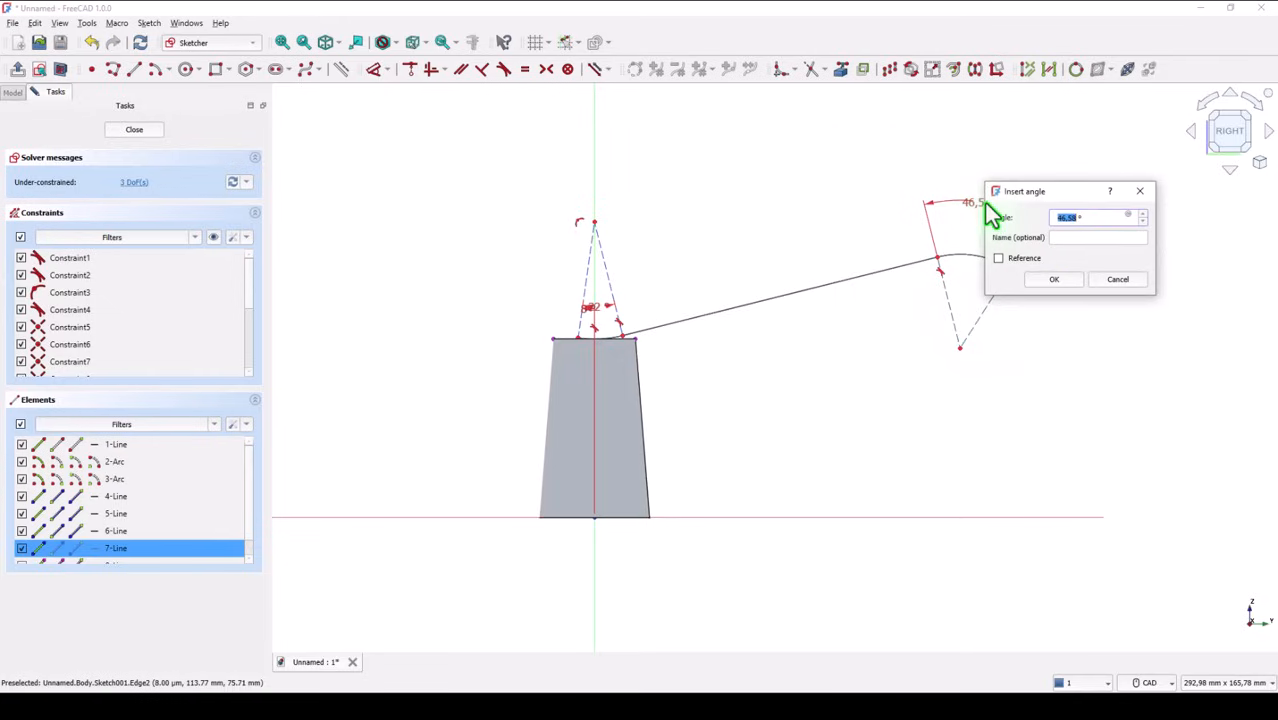
text(22)
key(Return)
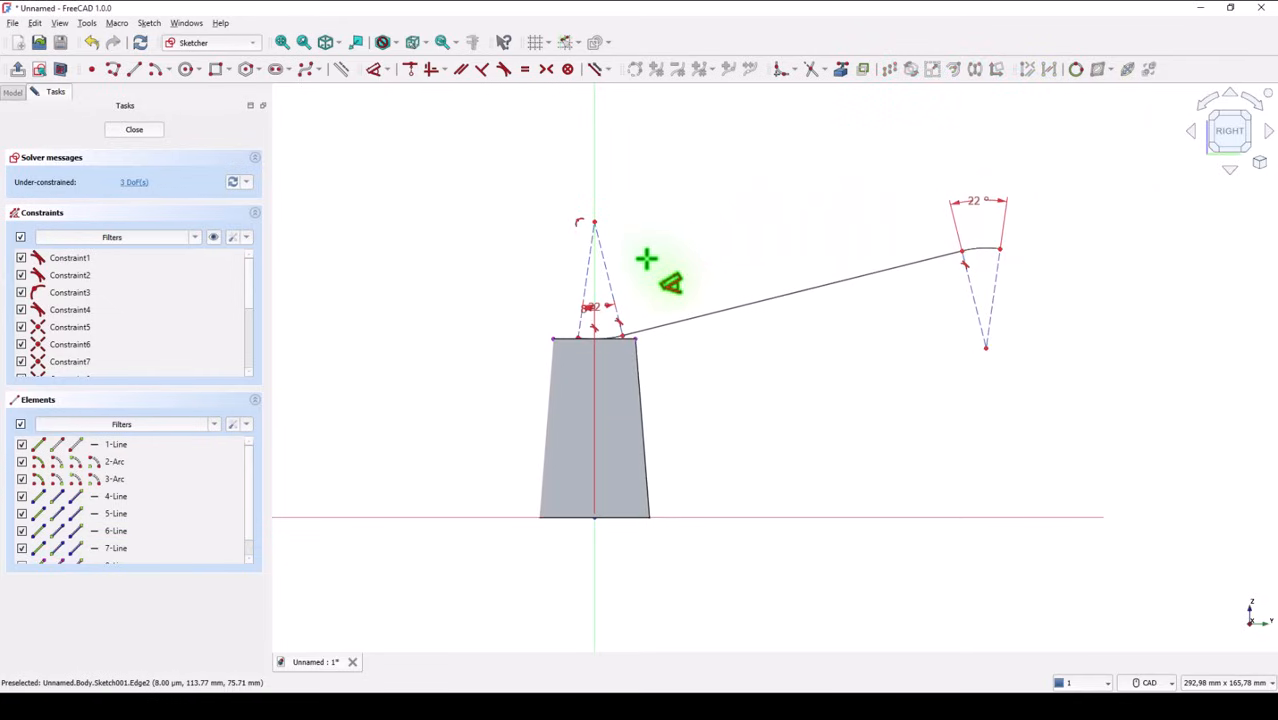
Set the radius of the lower arc on top of the tapered body to 109 mm
scroll(648, 257, up, 1)
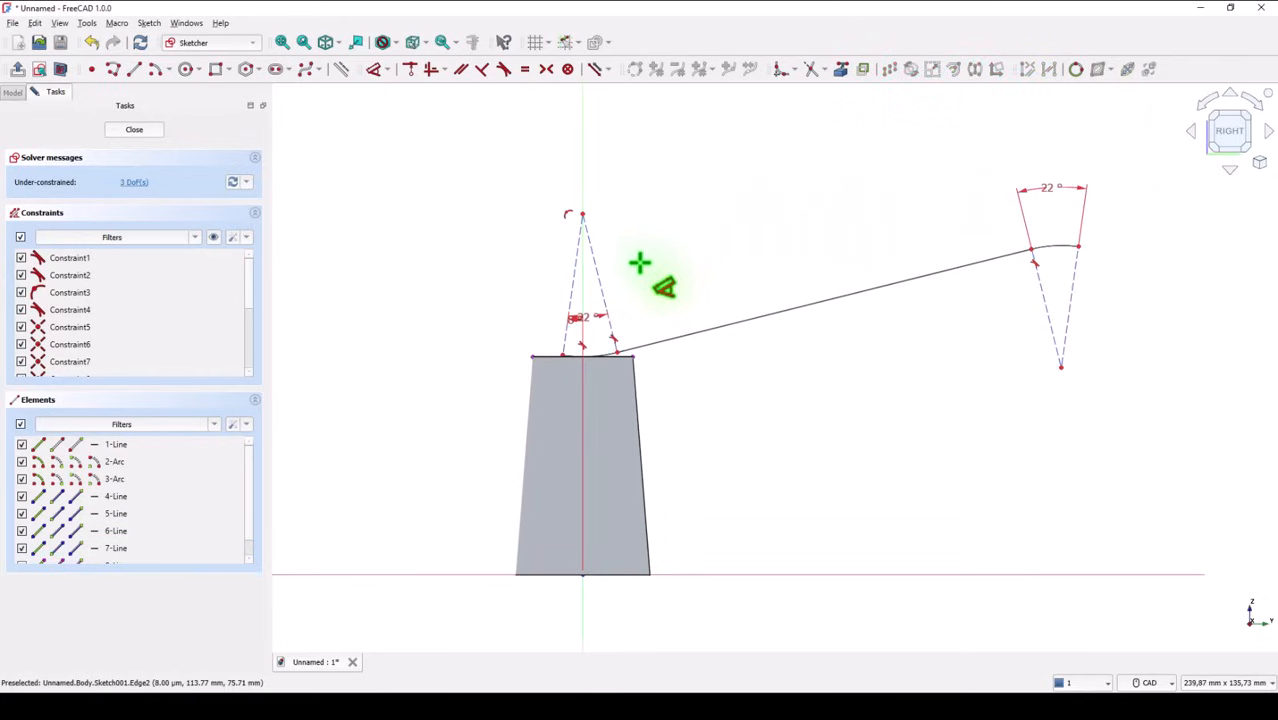
click(601, 350)
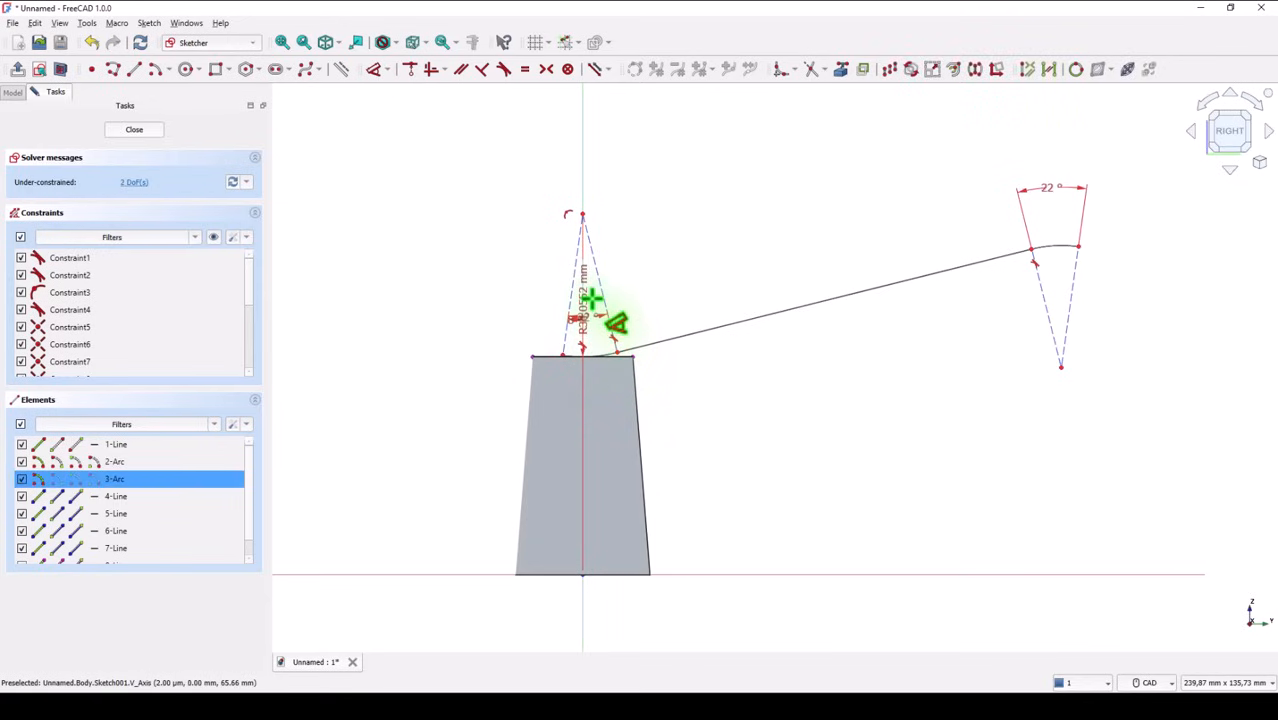
scroll(592, 300, up, 1)
click(599, 318)
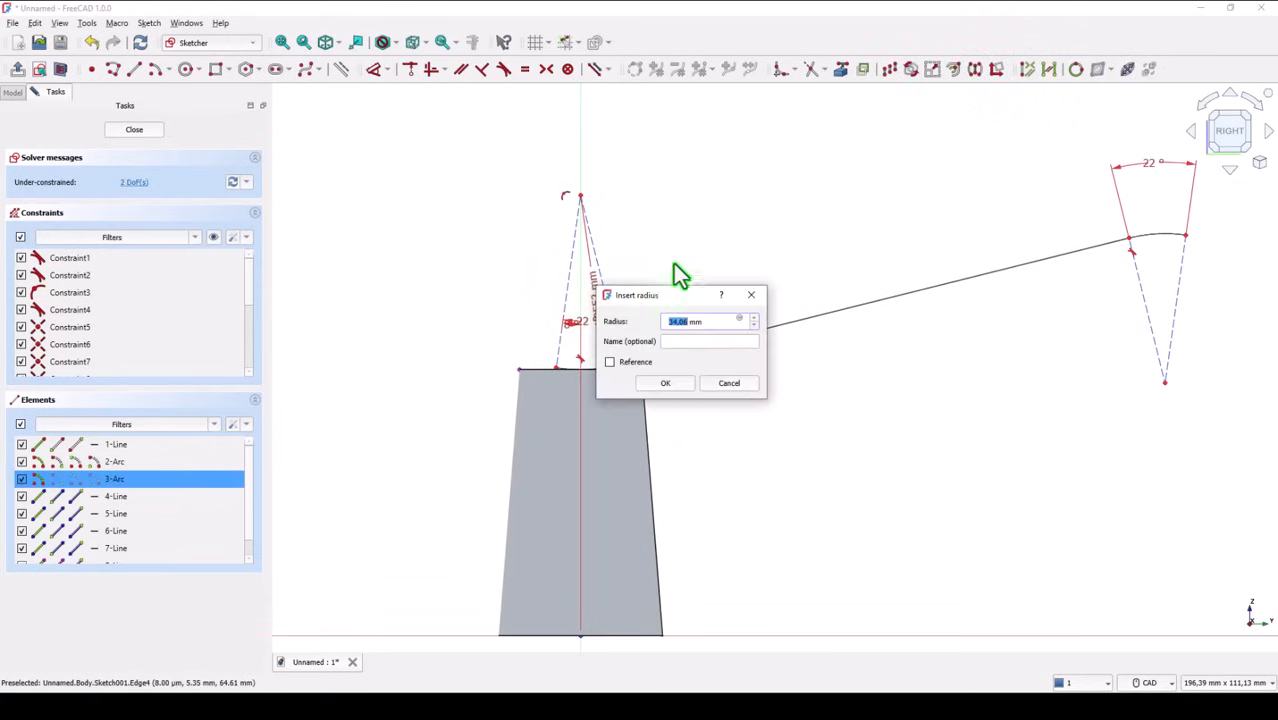
text(60)
key(Return)
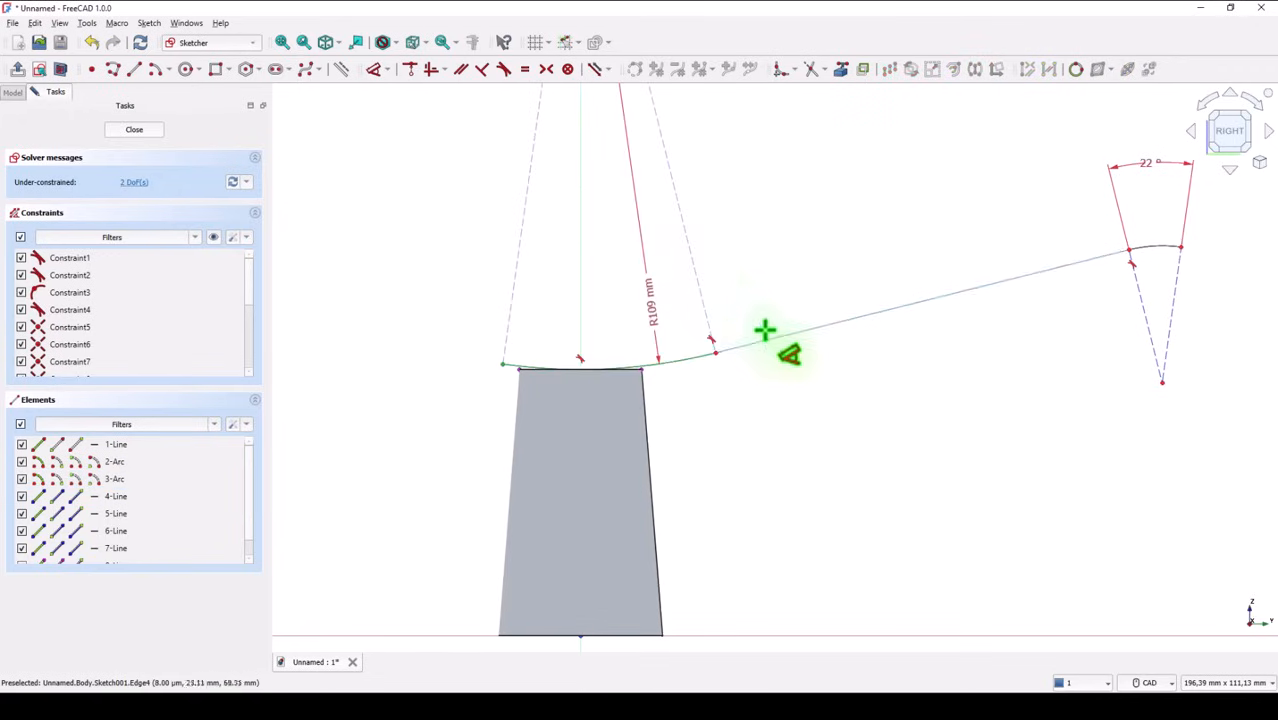
Set the radius of the upper arc at the far end of the profile to 115 mm
click(1158, 278)
click(1158, 281)
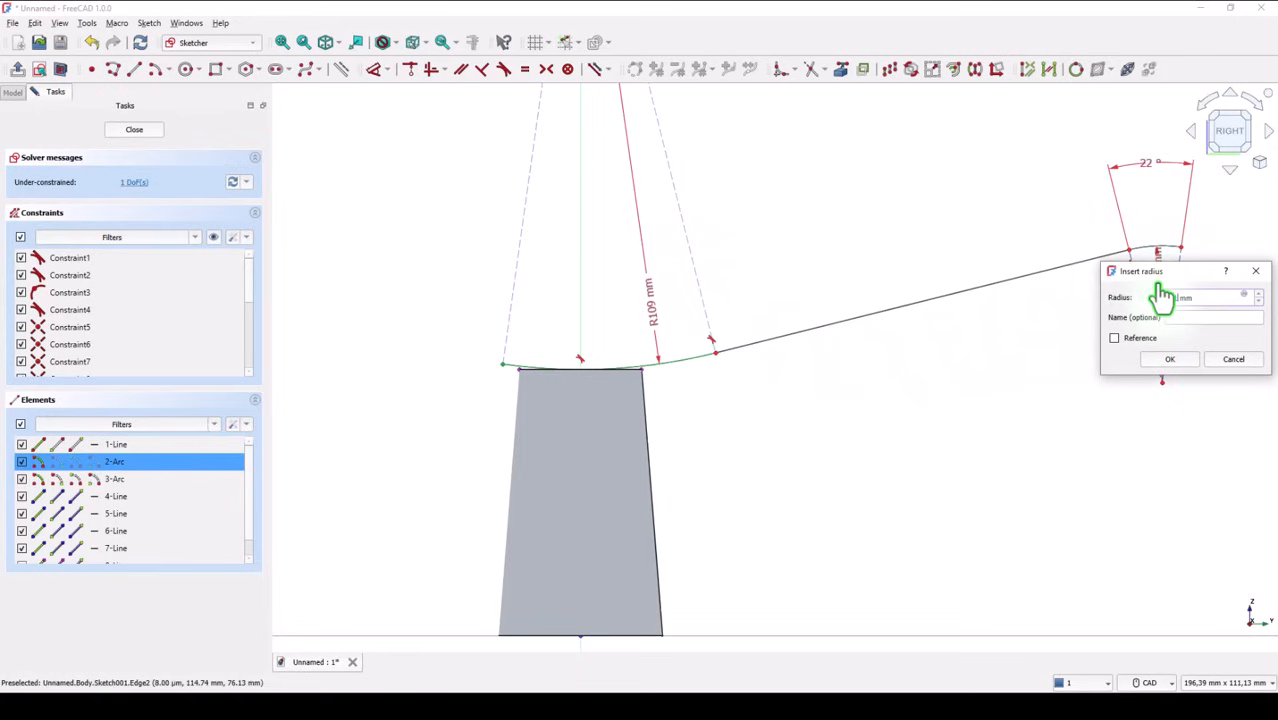
text(115)
key(Return)
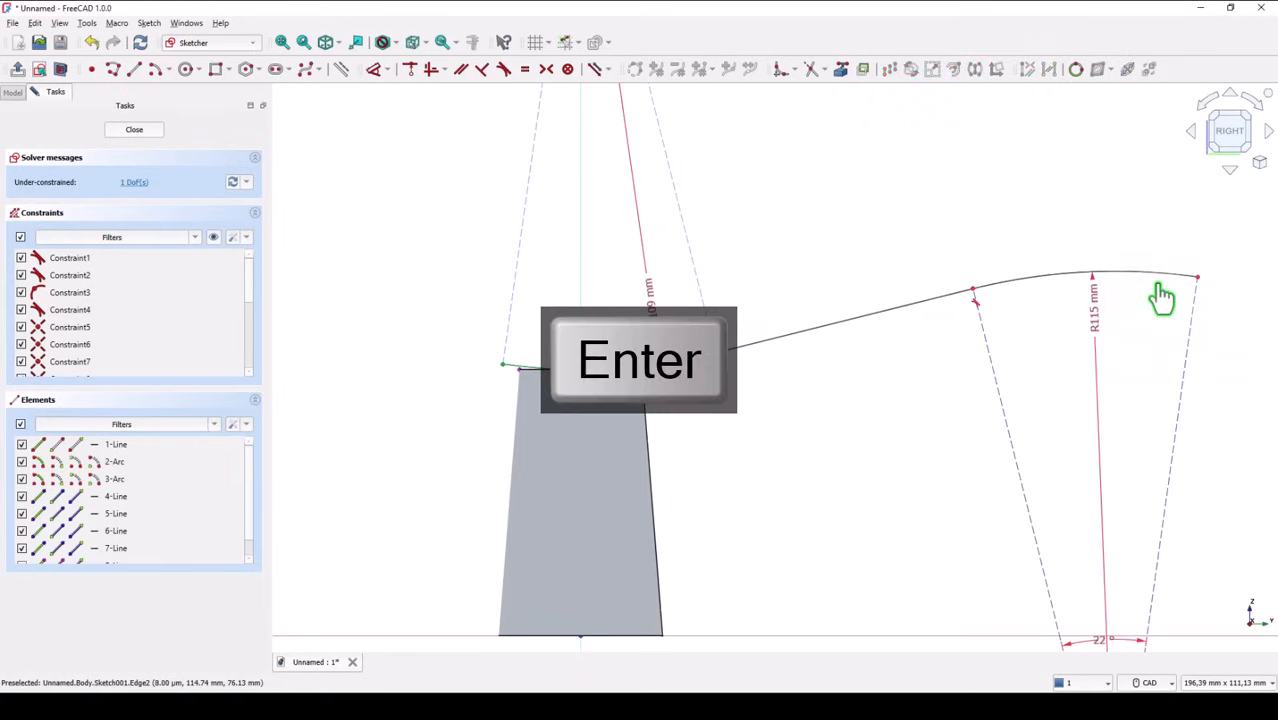
Set the length of the straight line joining the two arcs to 125 mm
click(836, 319)
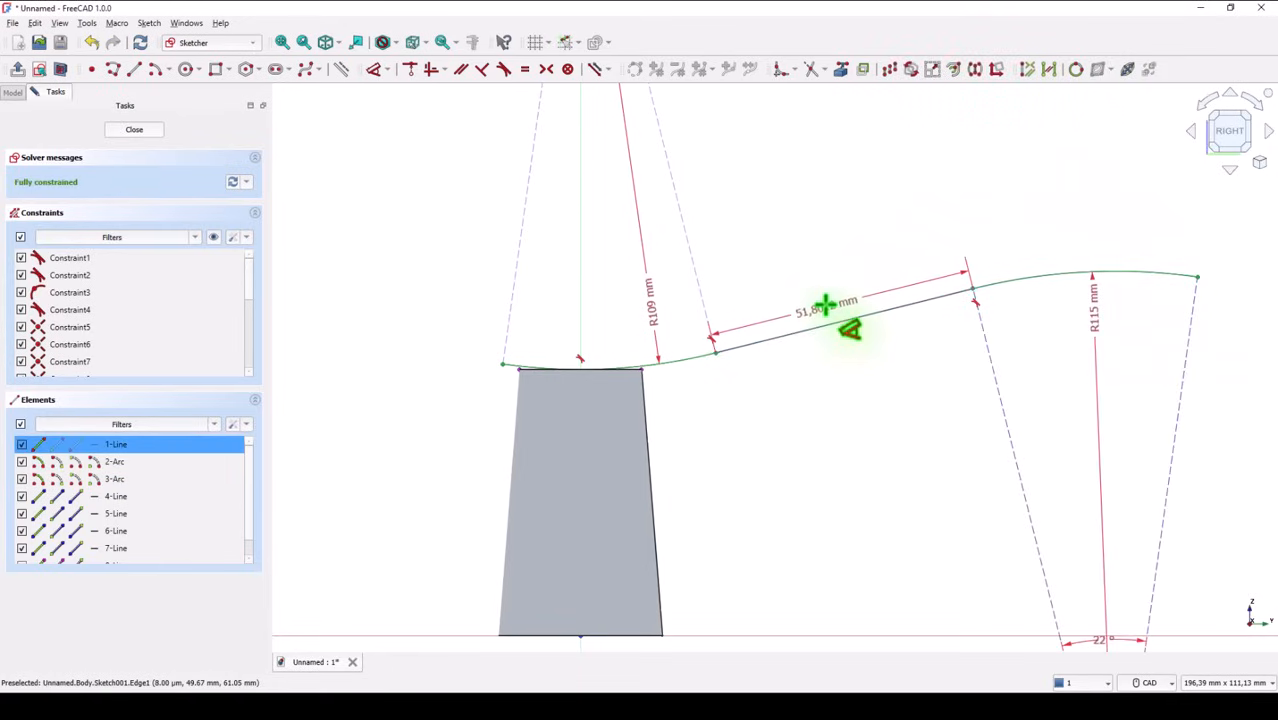
click(826, 308)
text(125)
key(Return)
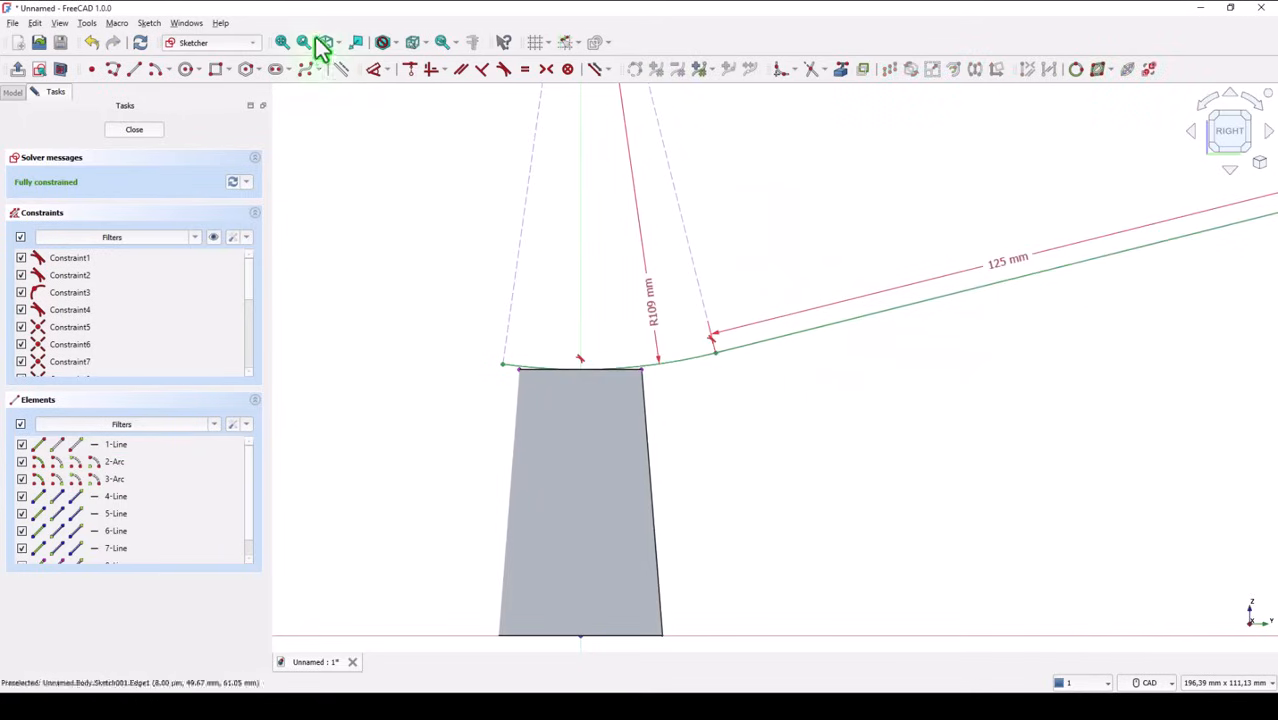
Offset the arc-line-arc profile by 6 mm in Arc mode, keeping the original geometry
click(287, 48)
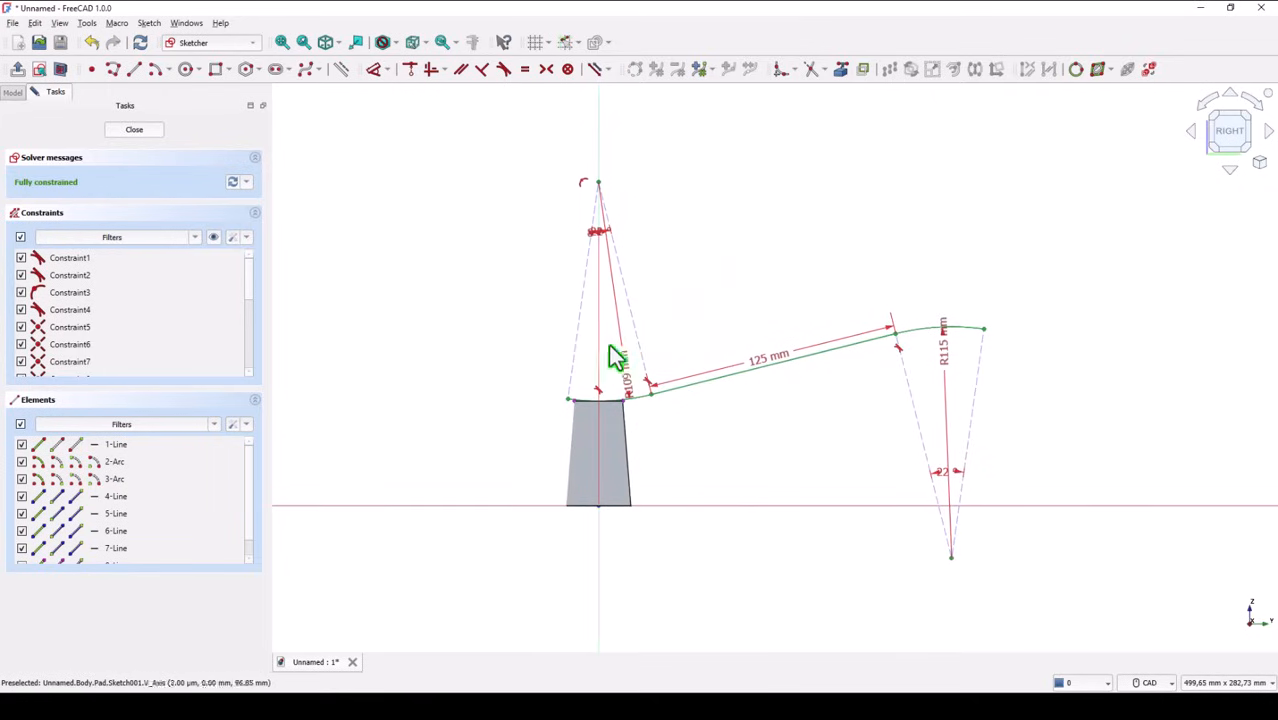
click(641, 398)
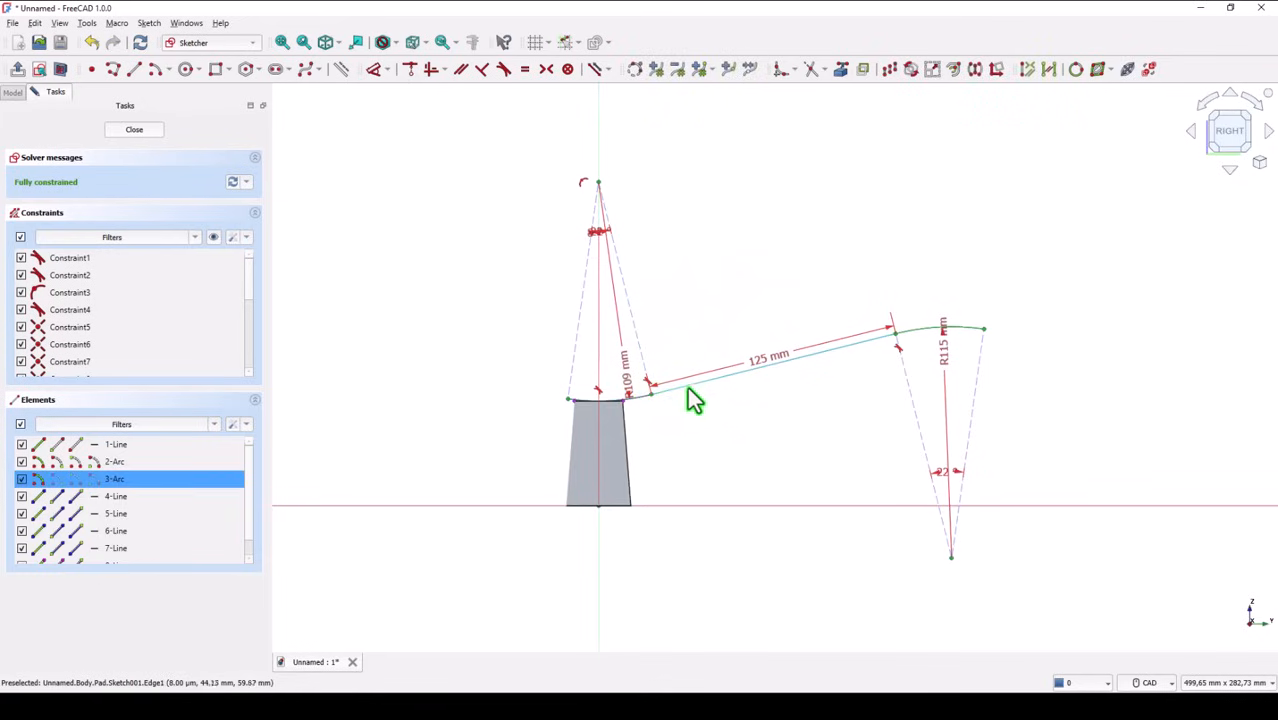
click(688, 387)
click(917, 331)
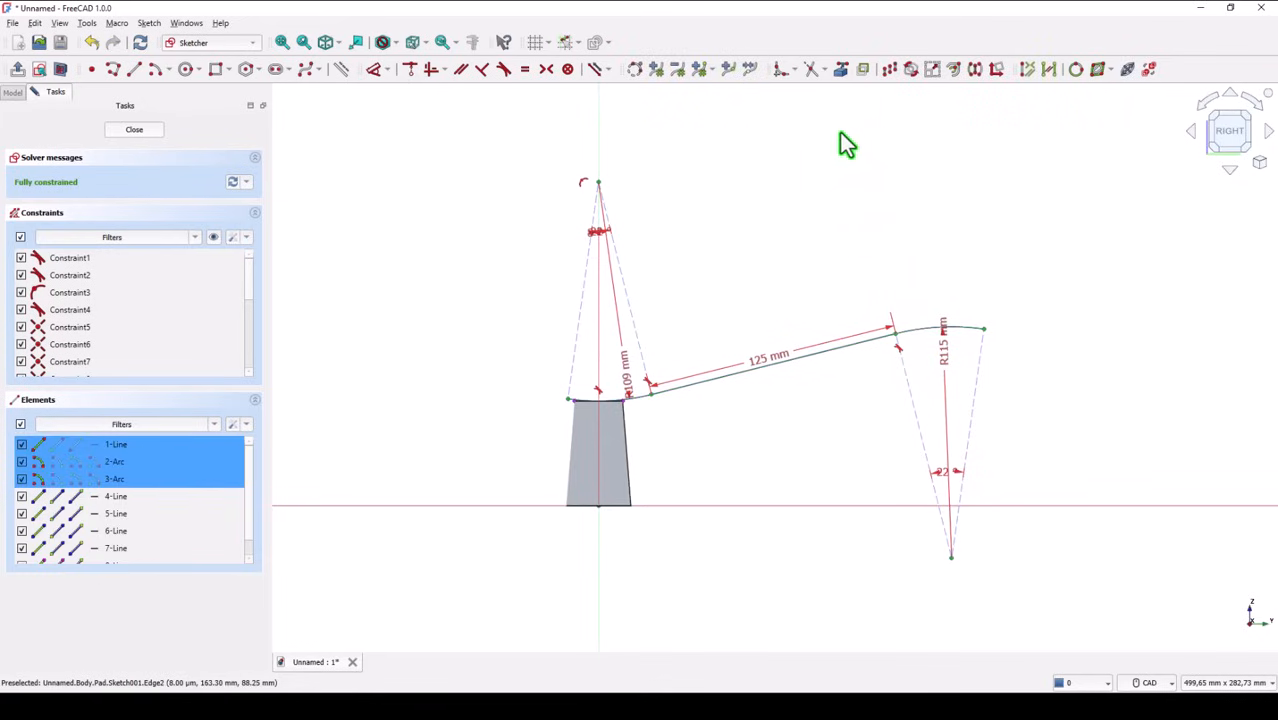
click(953, 70)
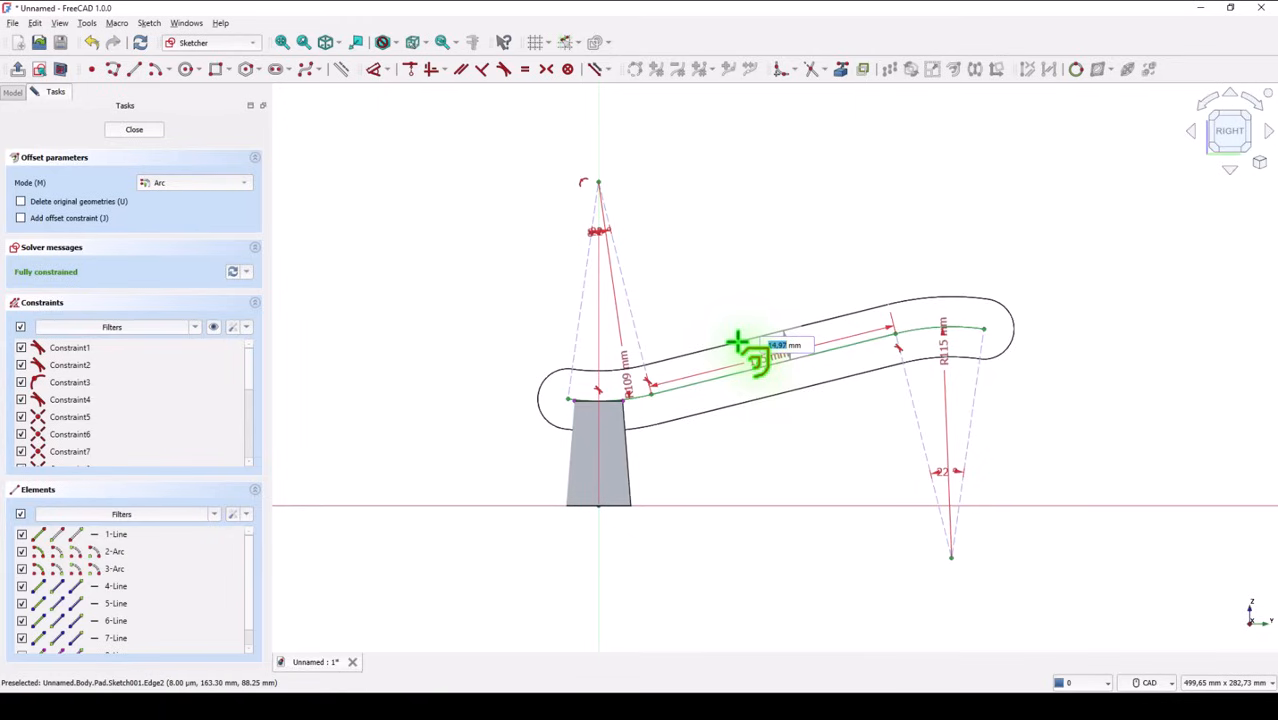
key(Return)
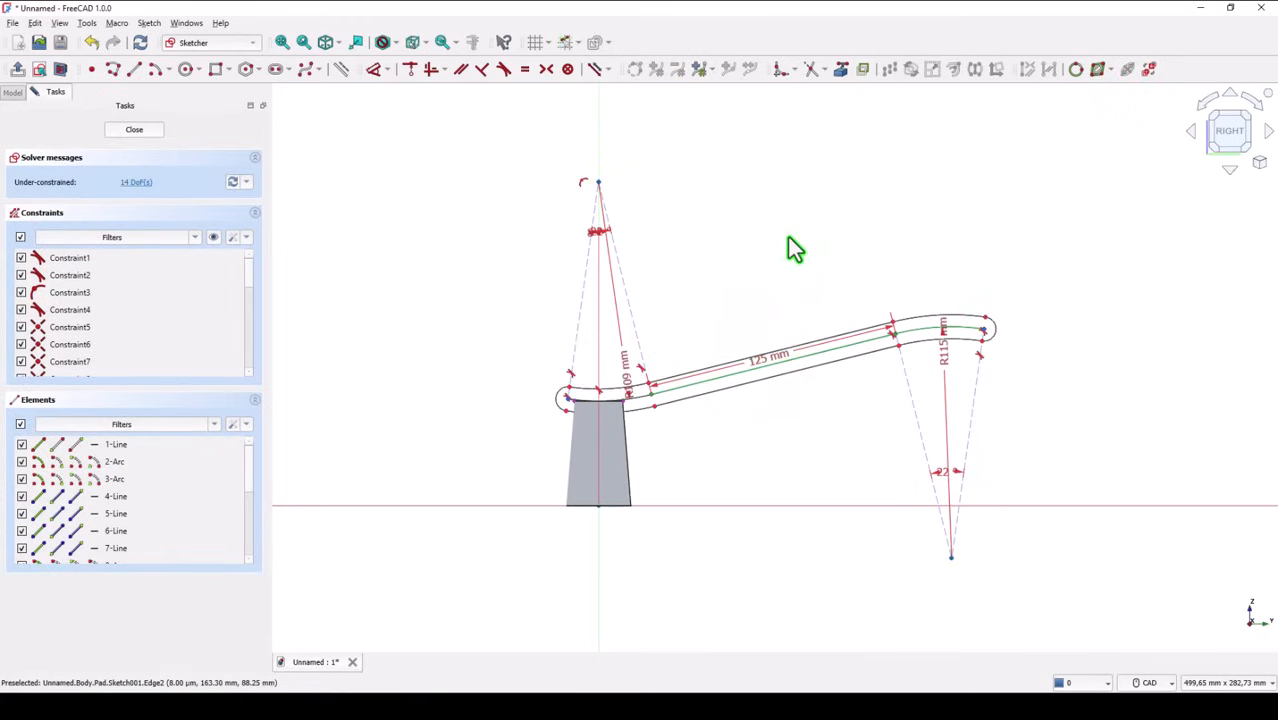
Delete the offset's two rounded end caps and its upper arc-line-arc chain, keeping only the offset chain below the profile
click(996, 326)
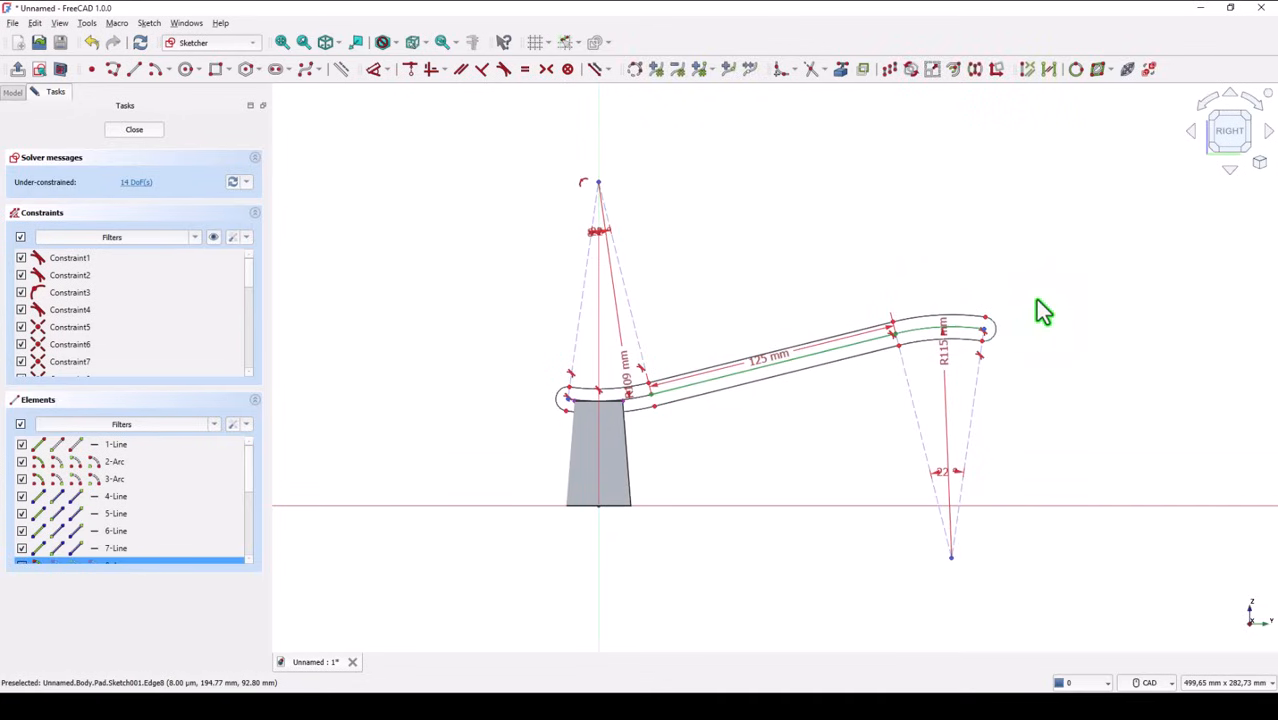
key(Delete)
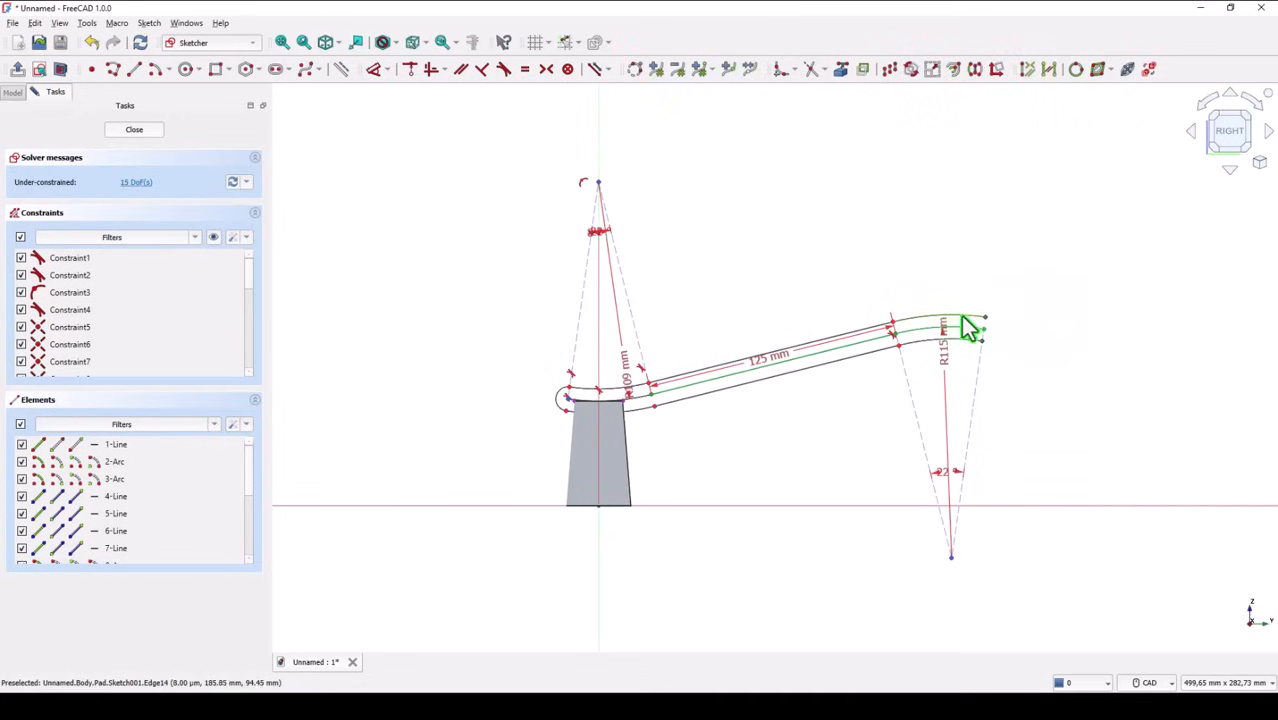
key(Delete)
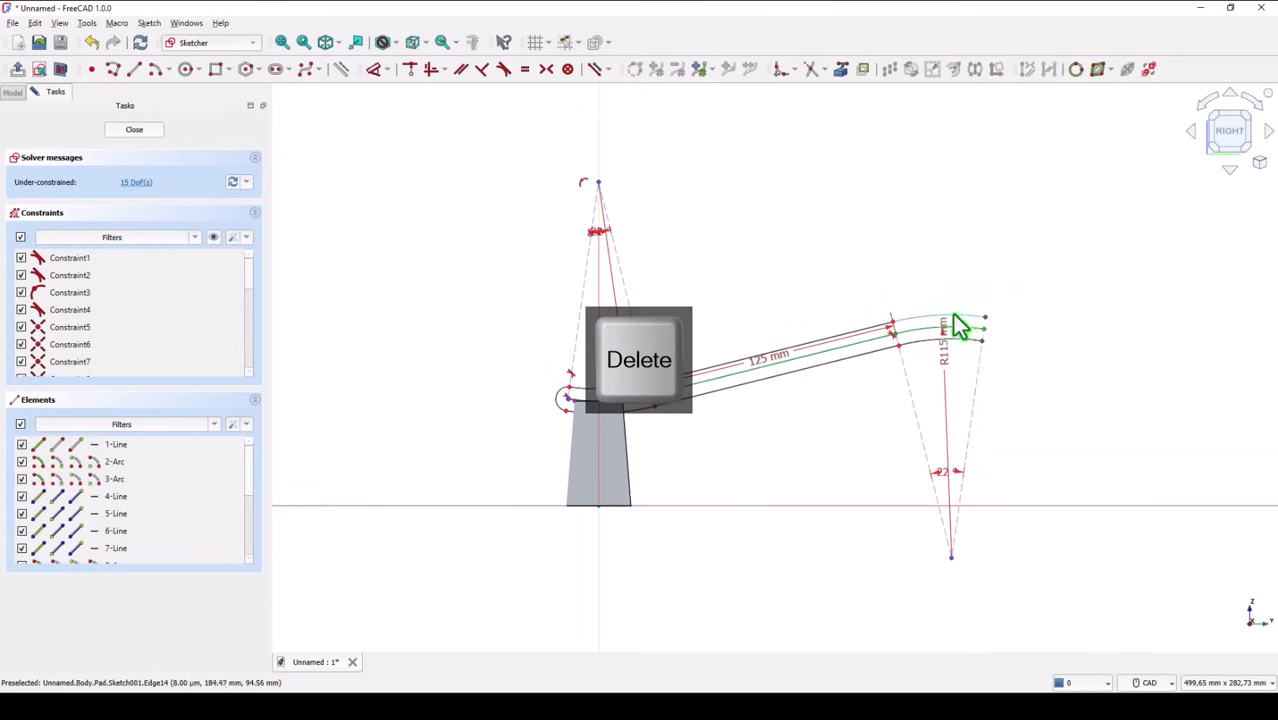
click(869, 334)
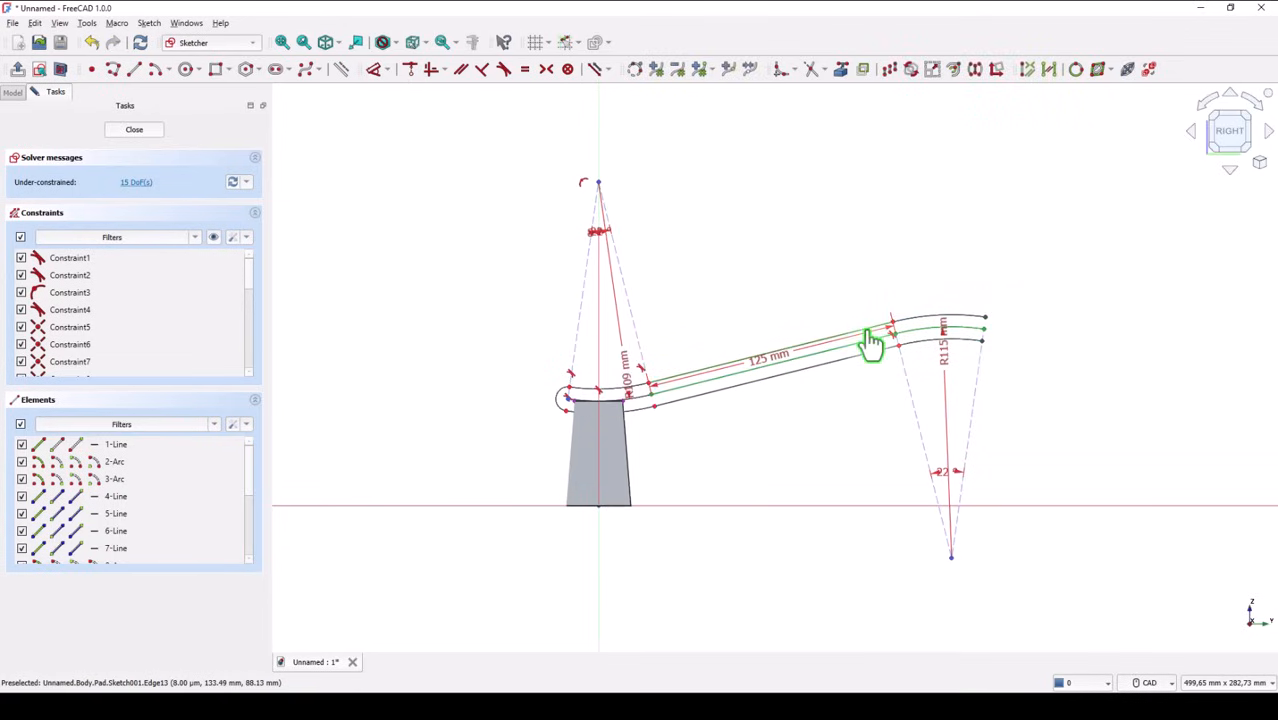
key(Delete)
click(575, 399)
key(Delete)
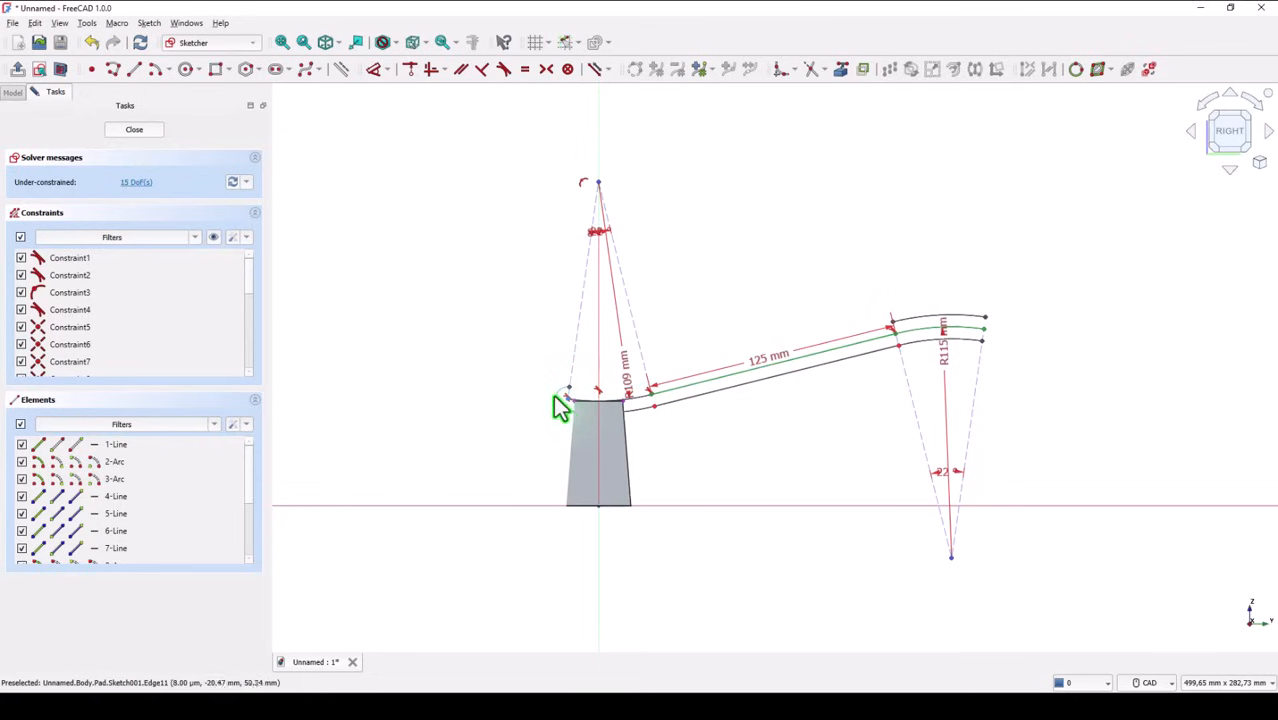
click(554, 396)
key(Delete)
click(930, 320)
key(Delete)
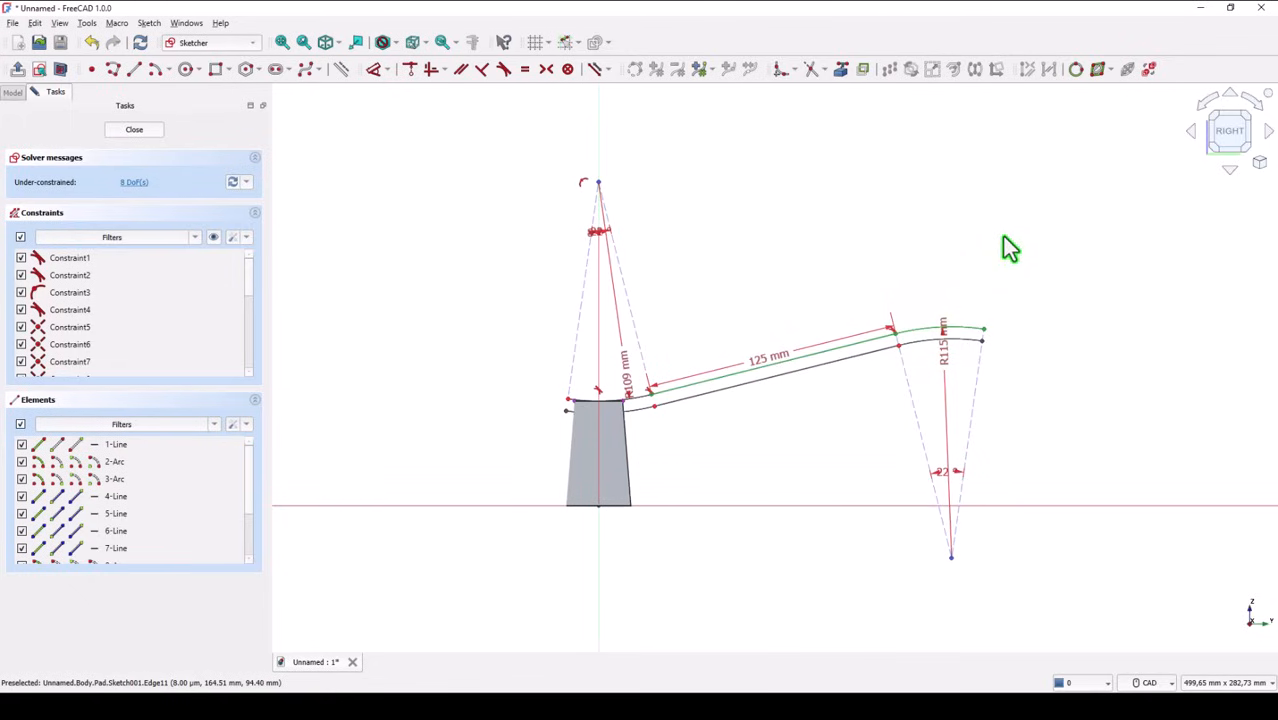
Move the 125 mm dimension farther above the profile and close the profile's left end with a line between both arc endpoints
drag(782, 368, 764, 328)
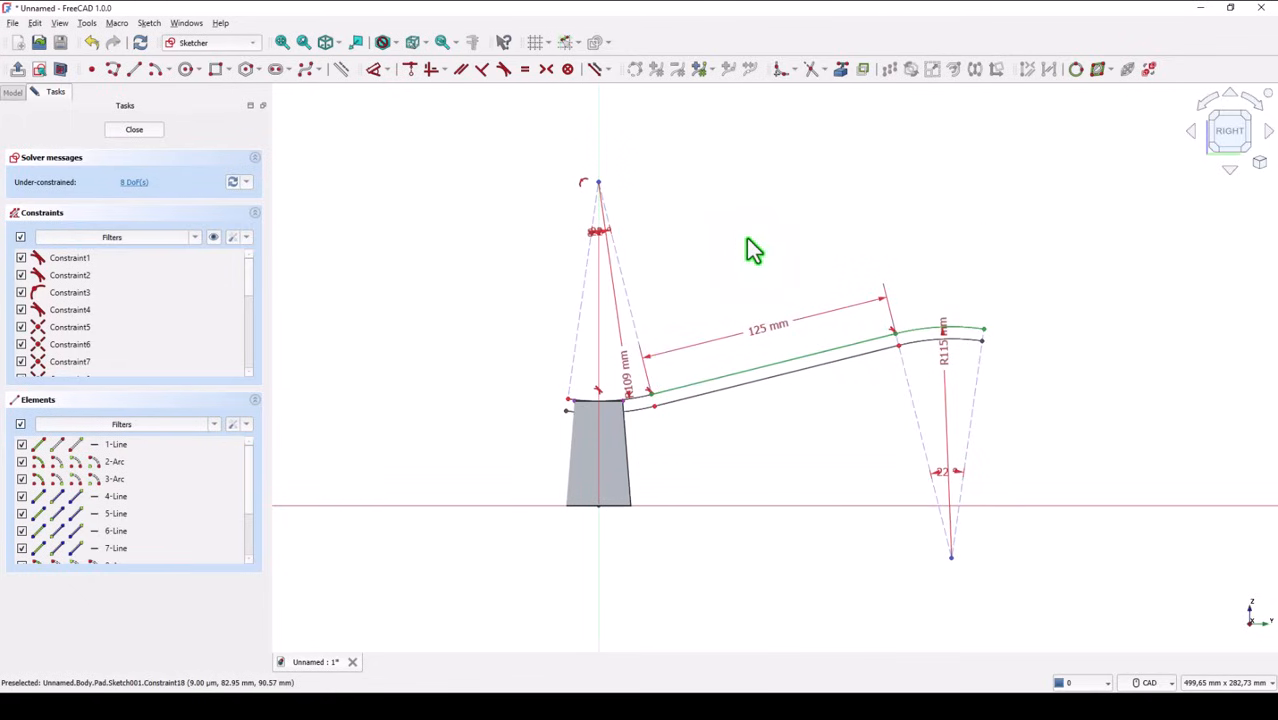
scroll(617, 408, up, 5)
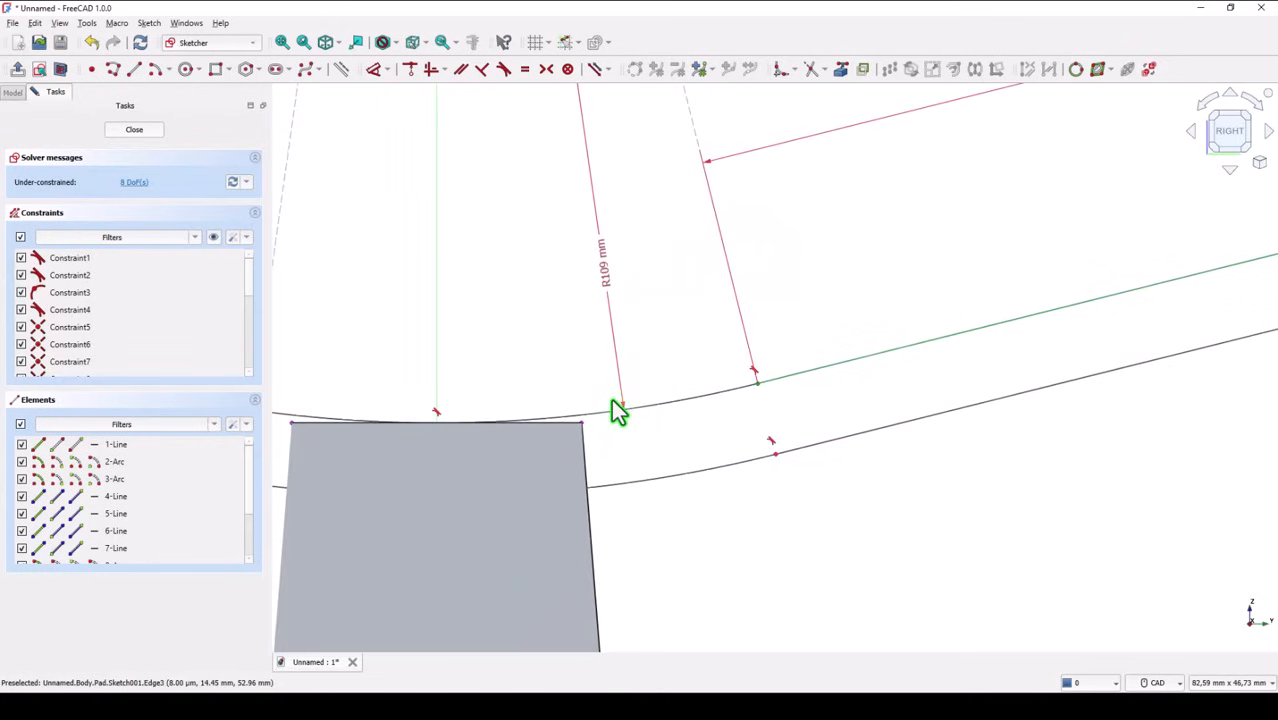
scroll(617, 408, down, 1)
click(133, 70)
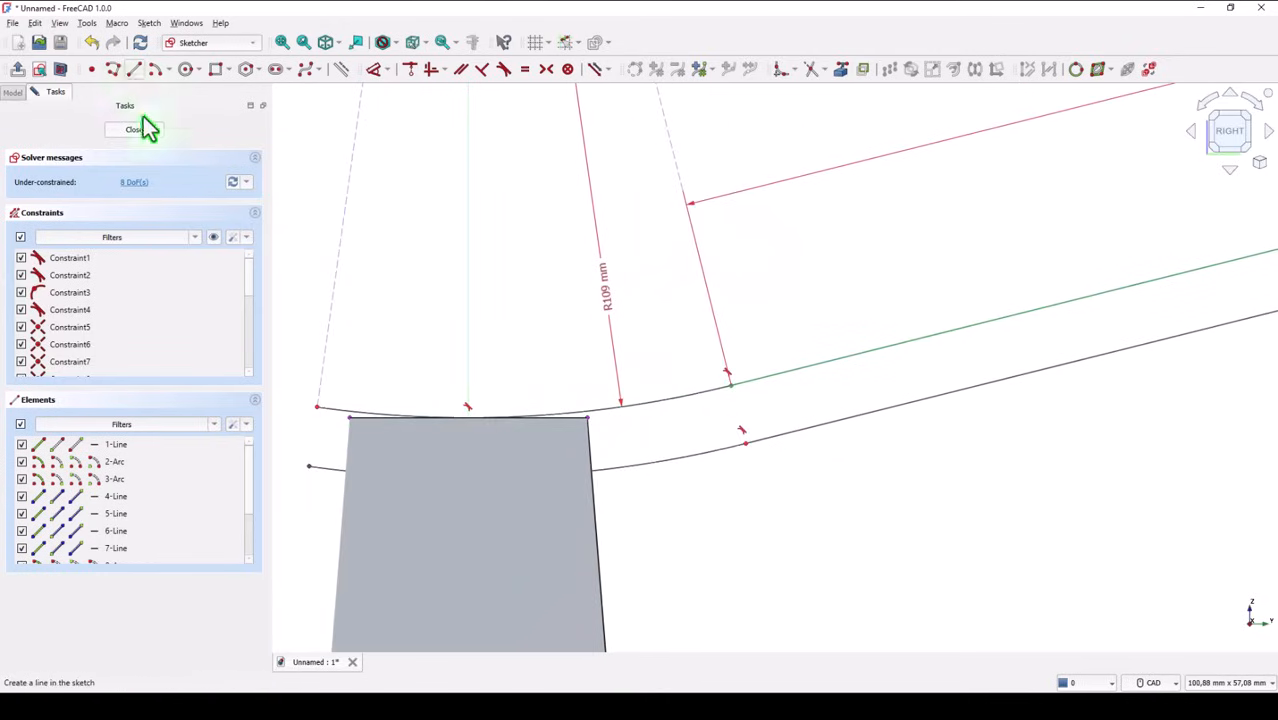
click(316, 405)
click(309, 466)
Close the profile's right end with a line joining the endpoints of the original and offset arcs, and end the line tool
mouse_move(1021, 308)
middle_down()
mouse_move(705, 368)
mouse_move(455, 386)
middle_up()
middle_drag(1036, 265, 524, 367)
middle_drag(857, 336, 422, 348)
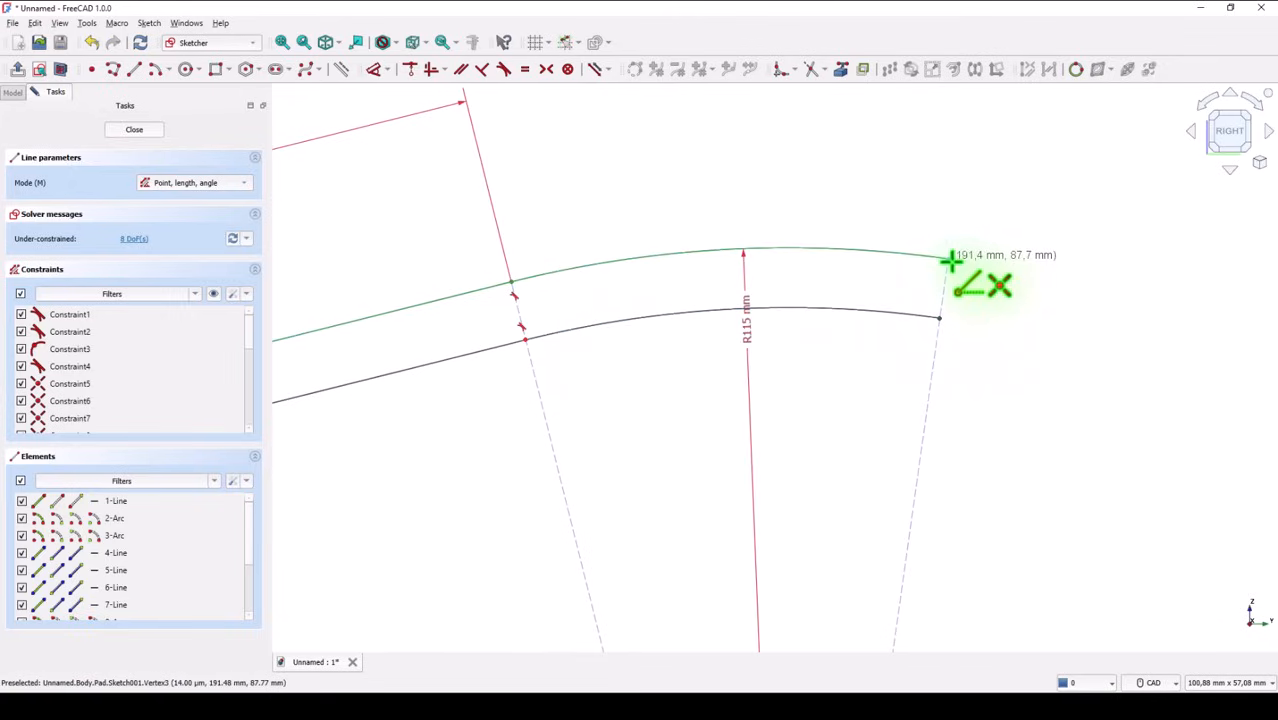
click(950, 257)
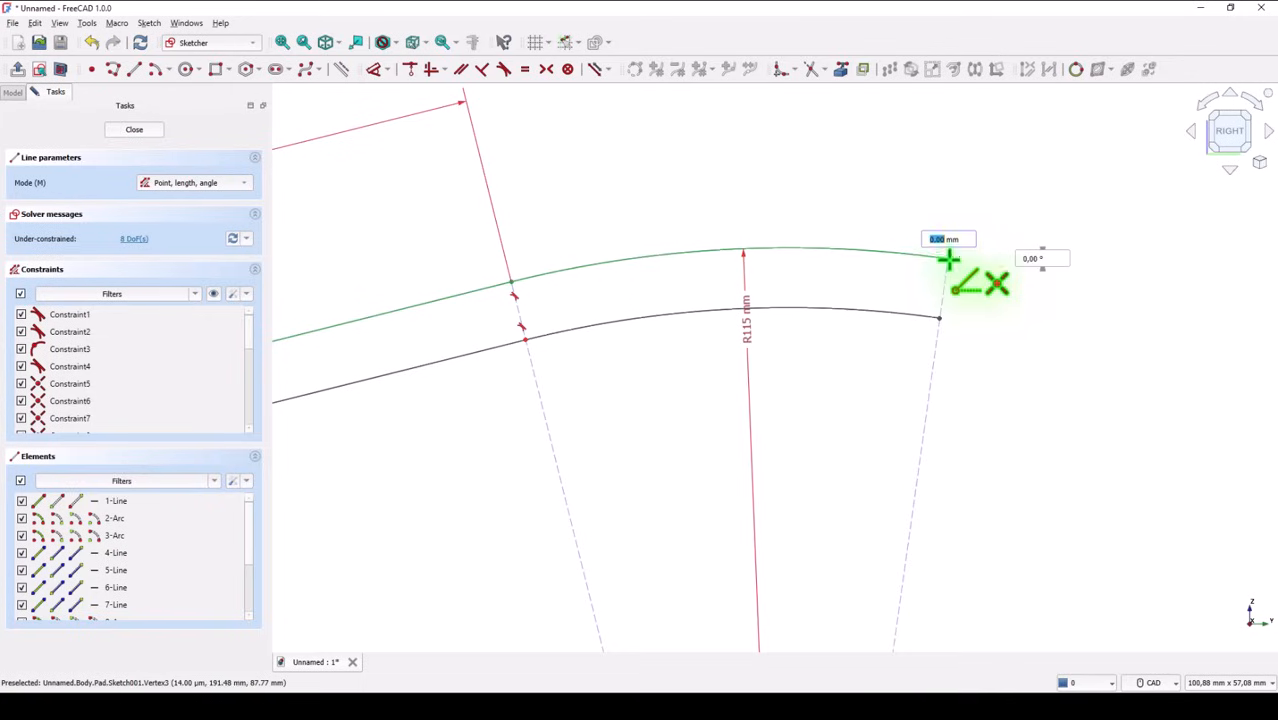
click(938, 318)
right_click(555, 135)
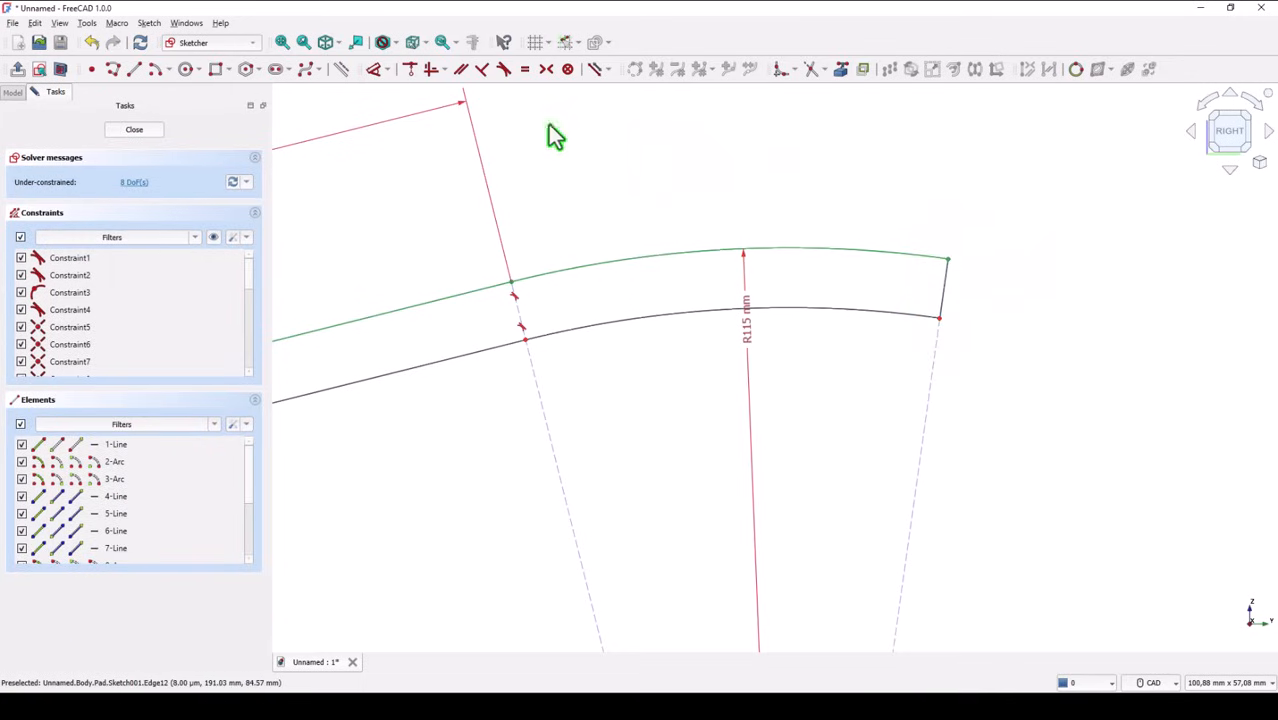
Constrain the distance between the original straight line and its offset copy to 6 mm
click(283, 42)
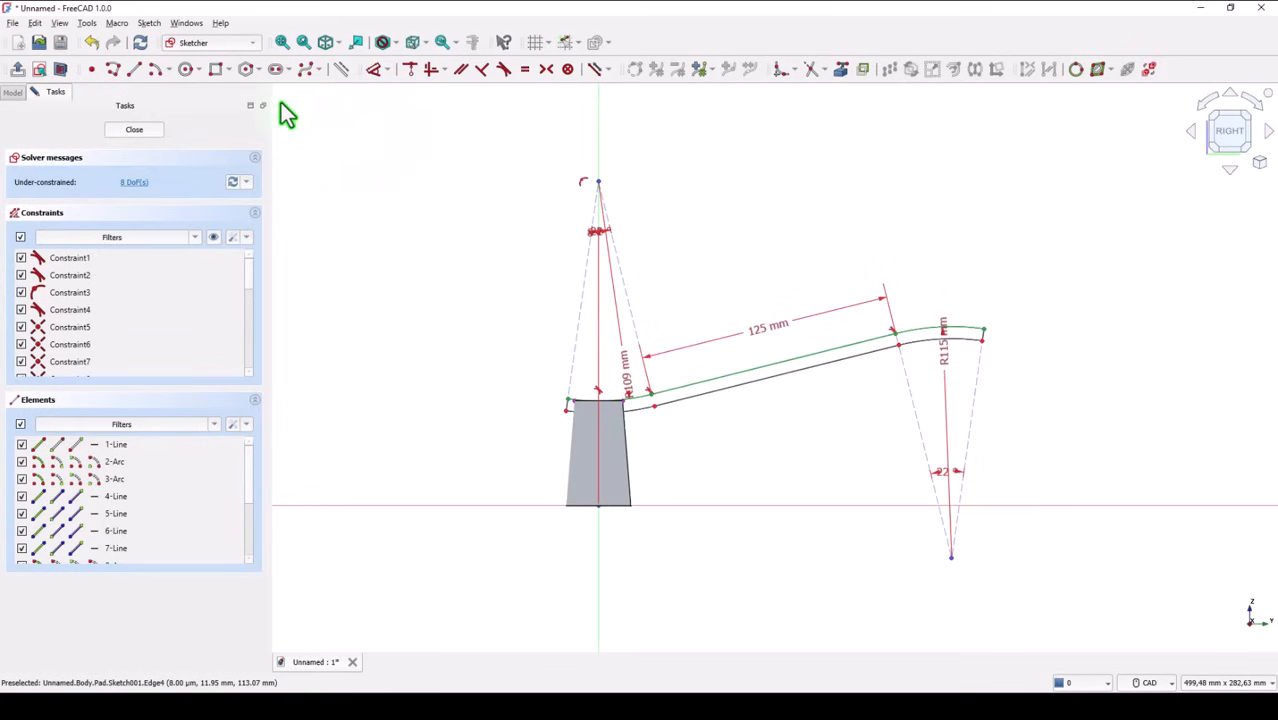
click(373, 68)
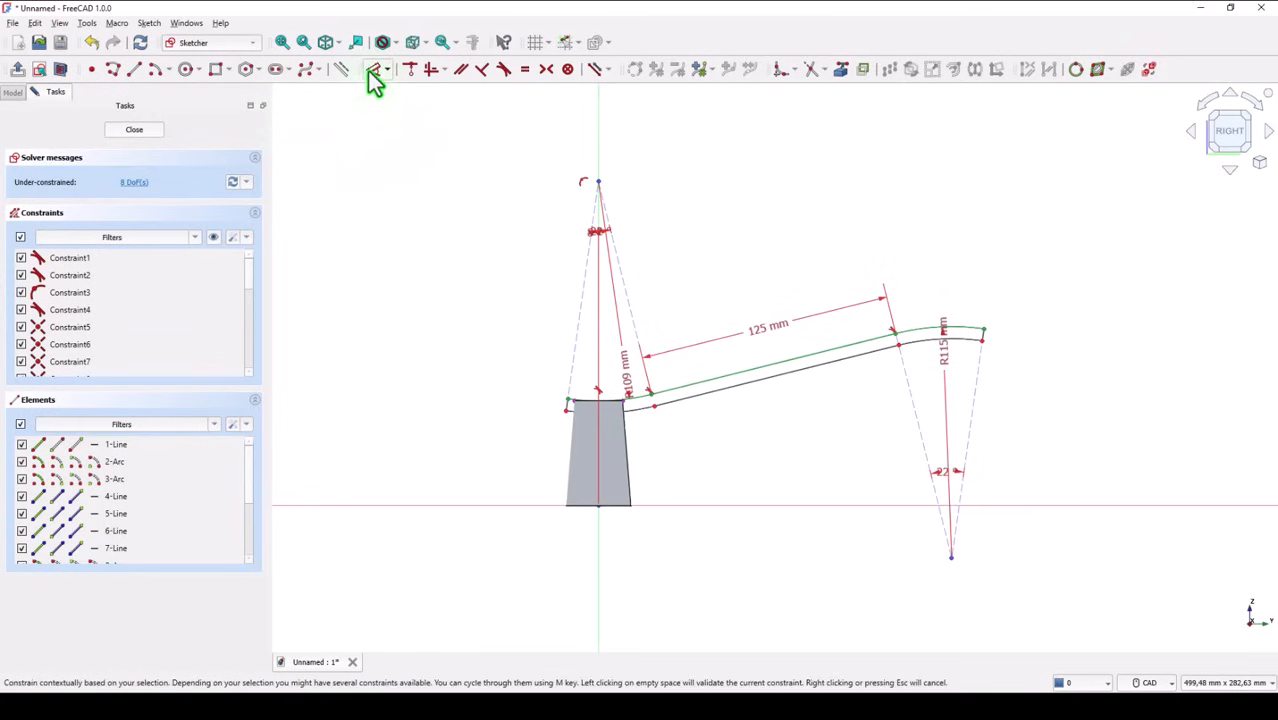
click(805, 357)
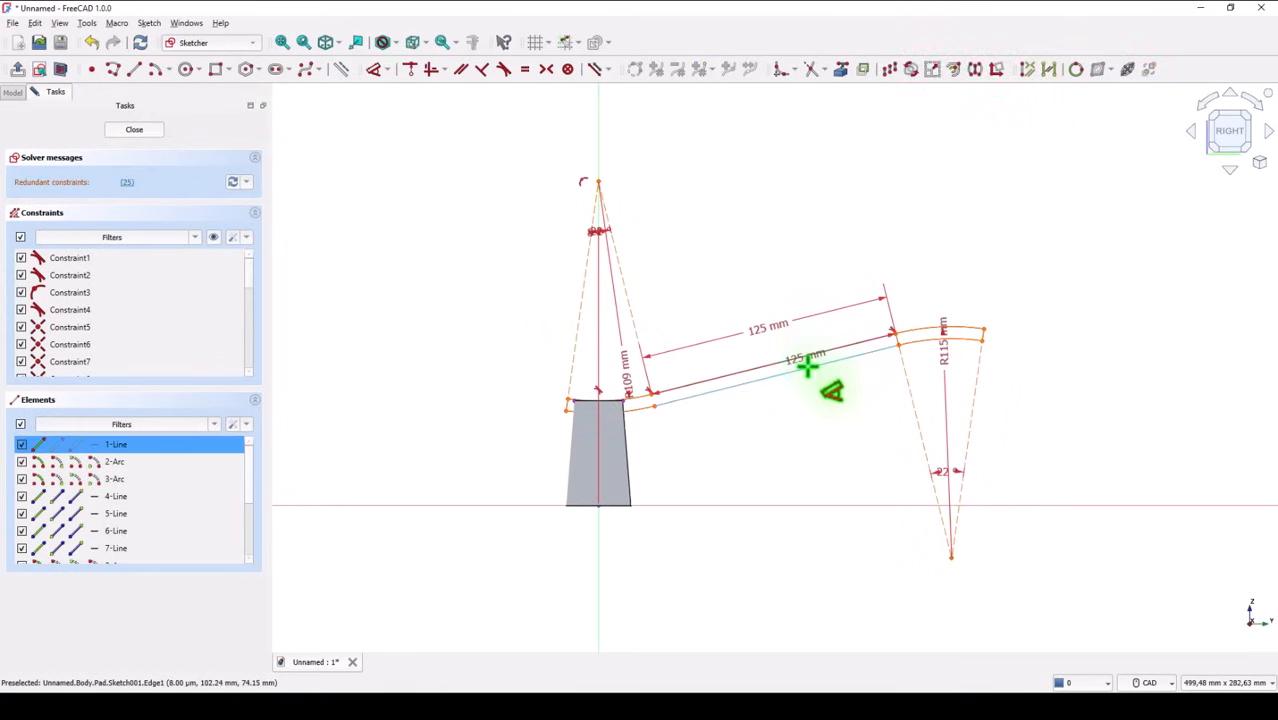
click(754, 382)
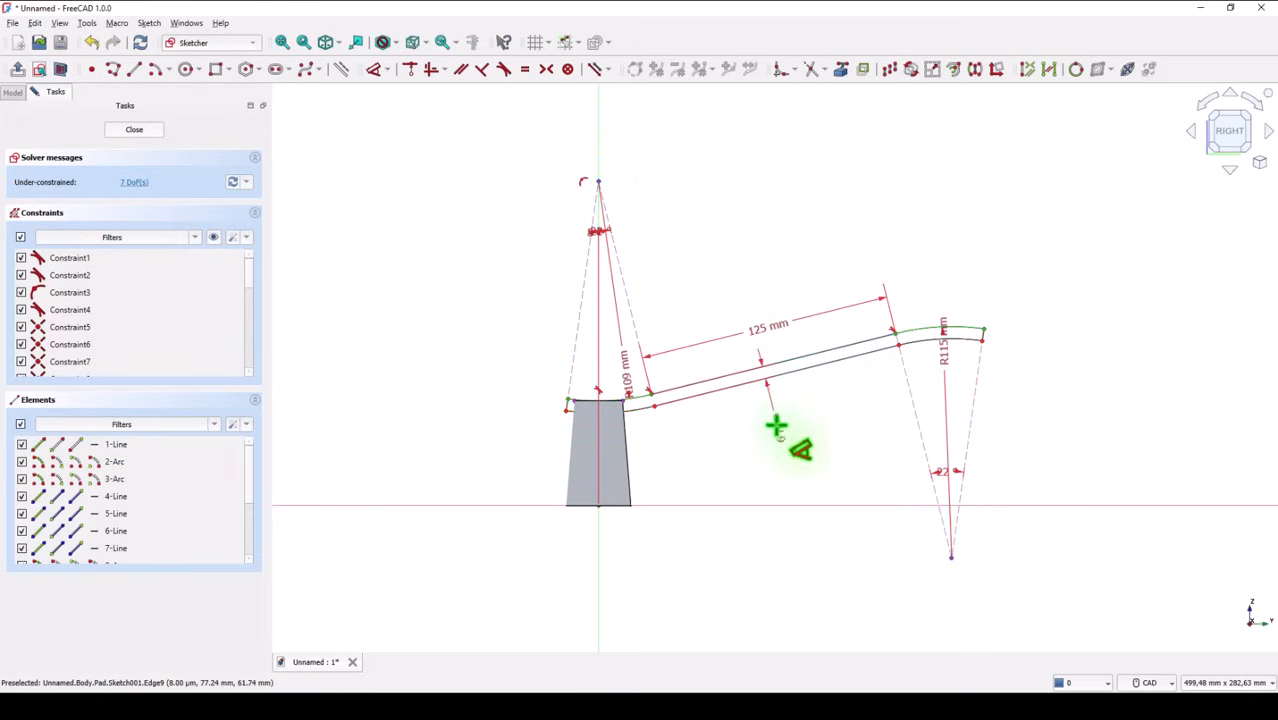
click(772, 412)
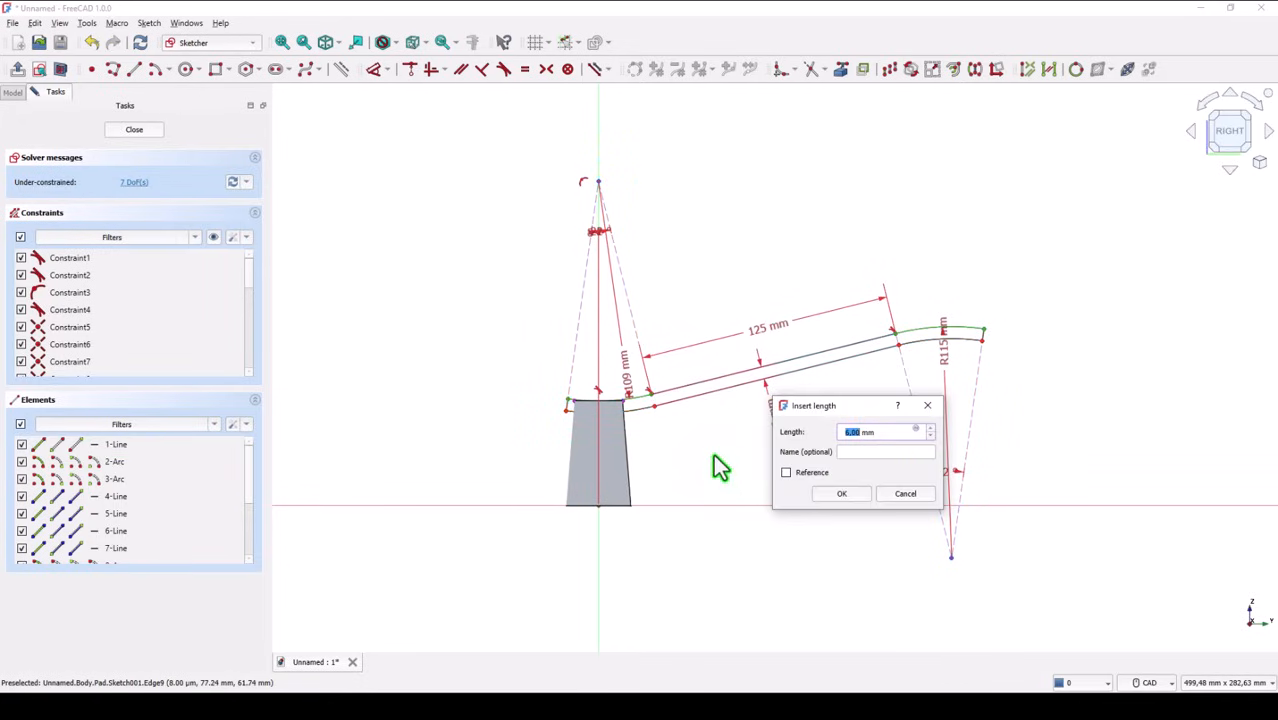
click(843, 495)
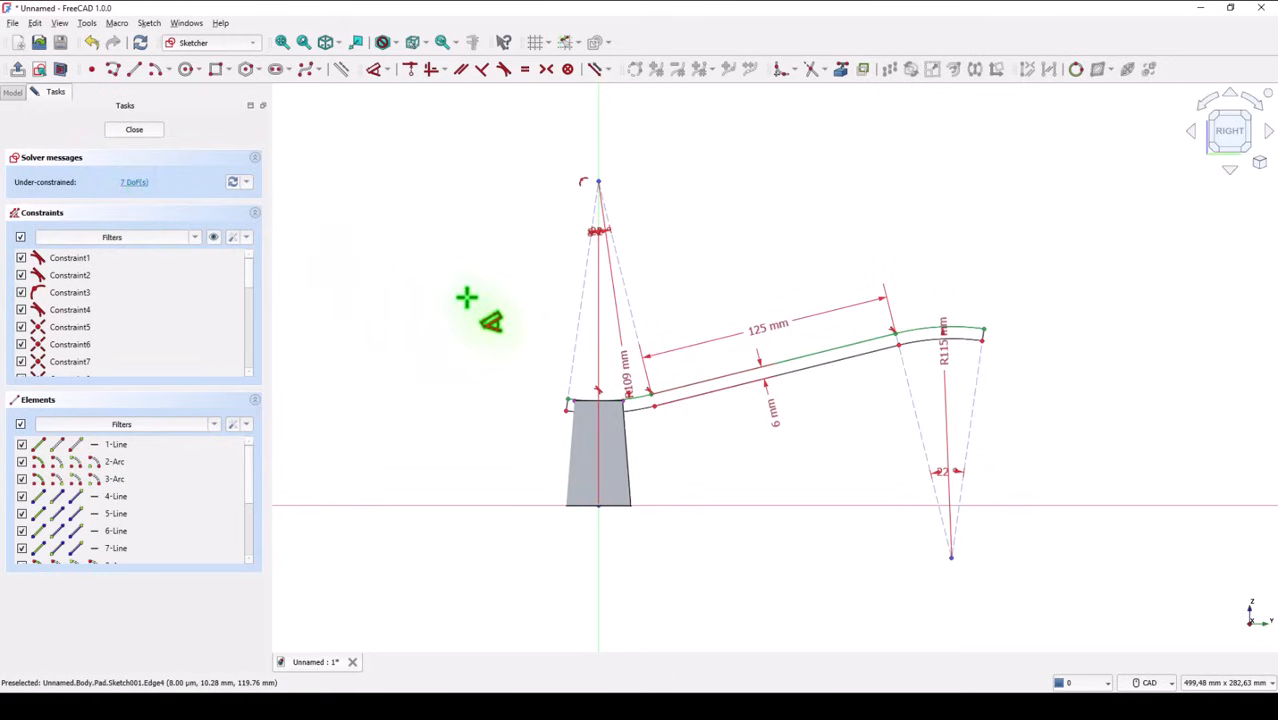
Finish the arc-line-arc sketch and pad its profile 26 mm symmetric to the sketch plane
right_click(454, 265)
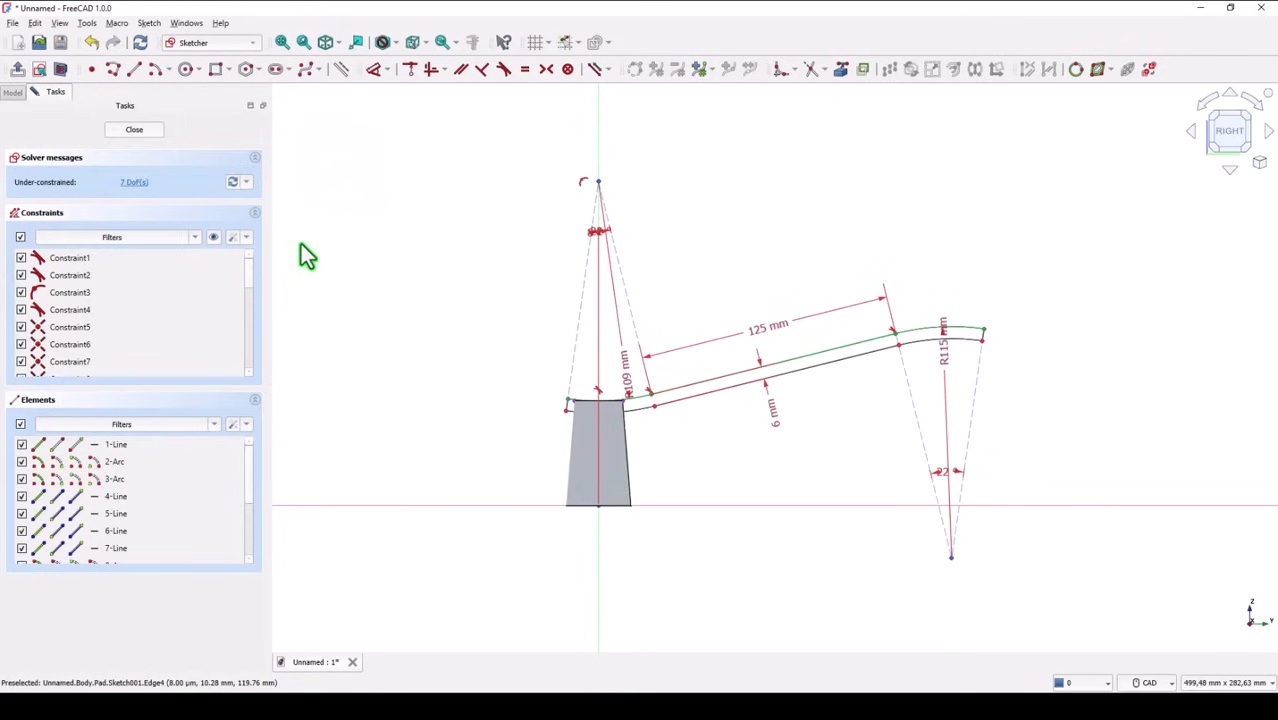
click(134, 131)
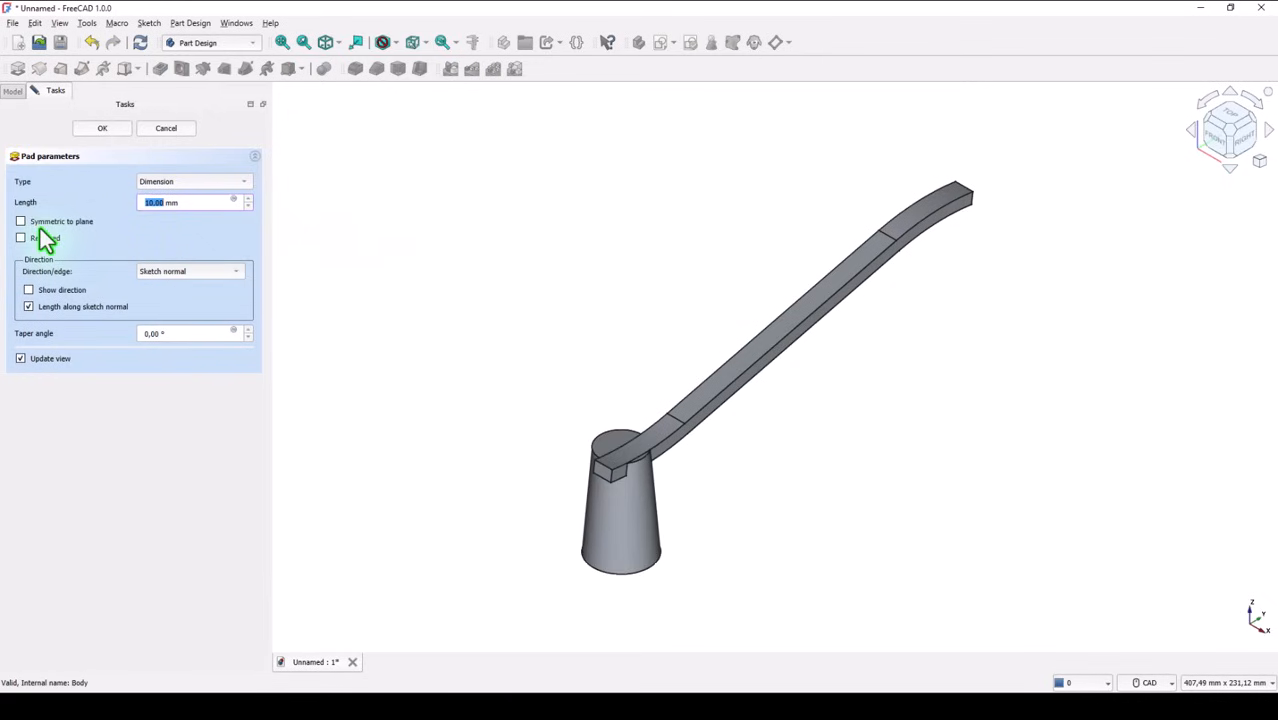
click(21, 222)
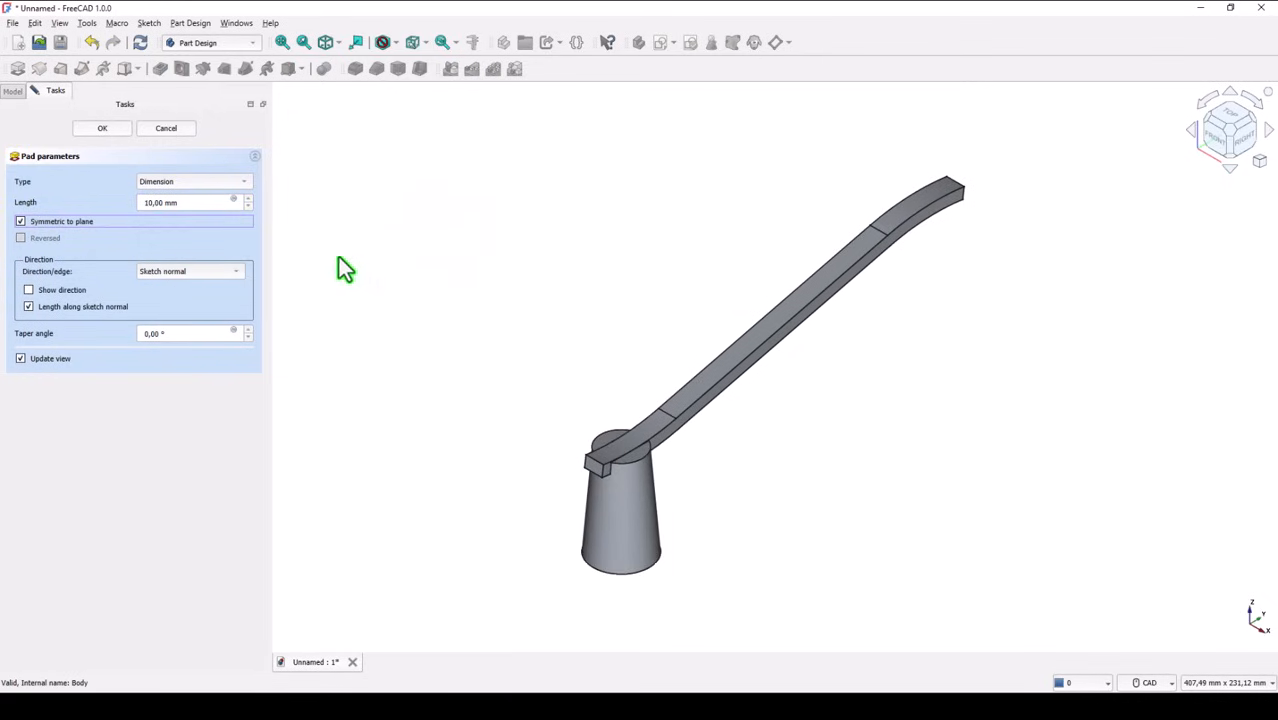
drag(194, 202, 128, 202)
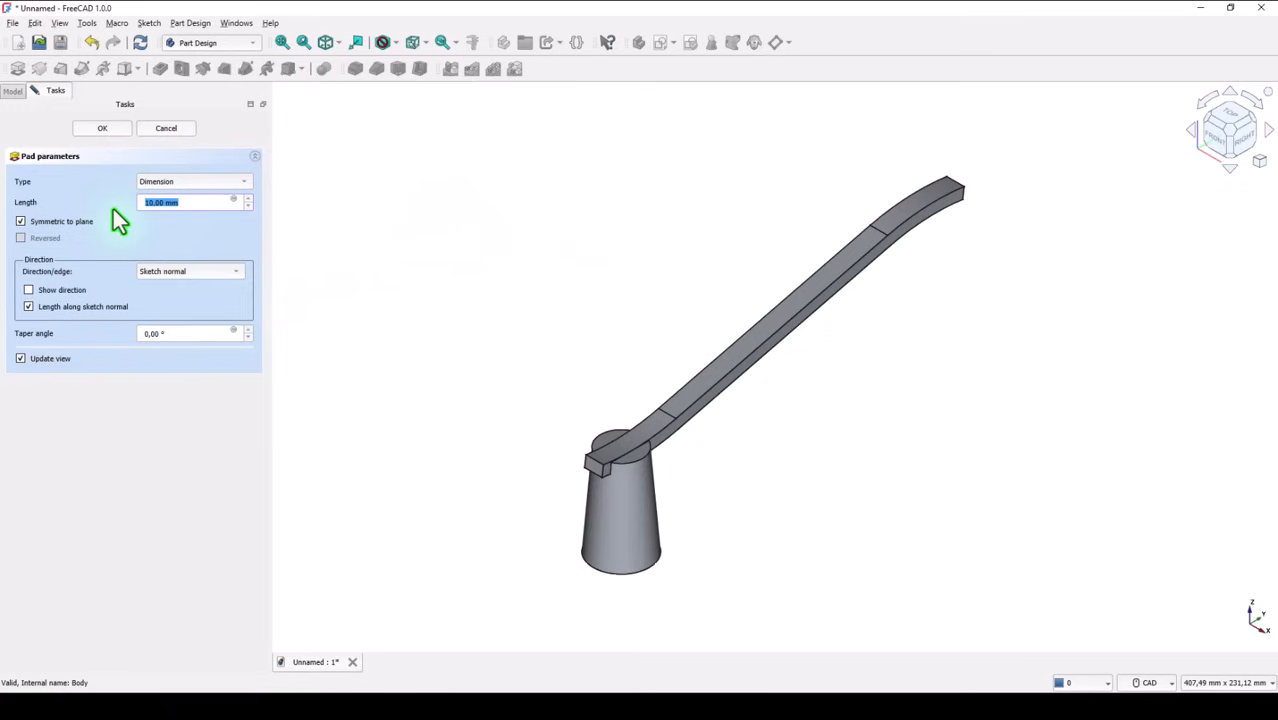
text(26)
key(Tab)
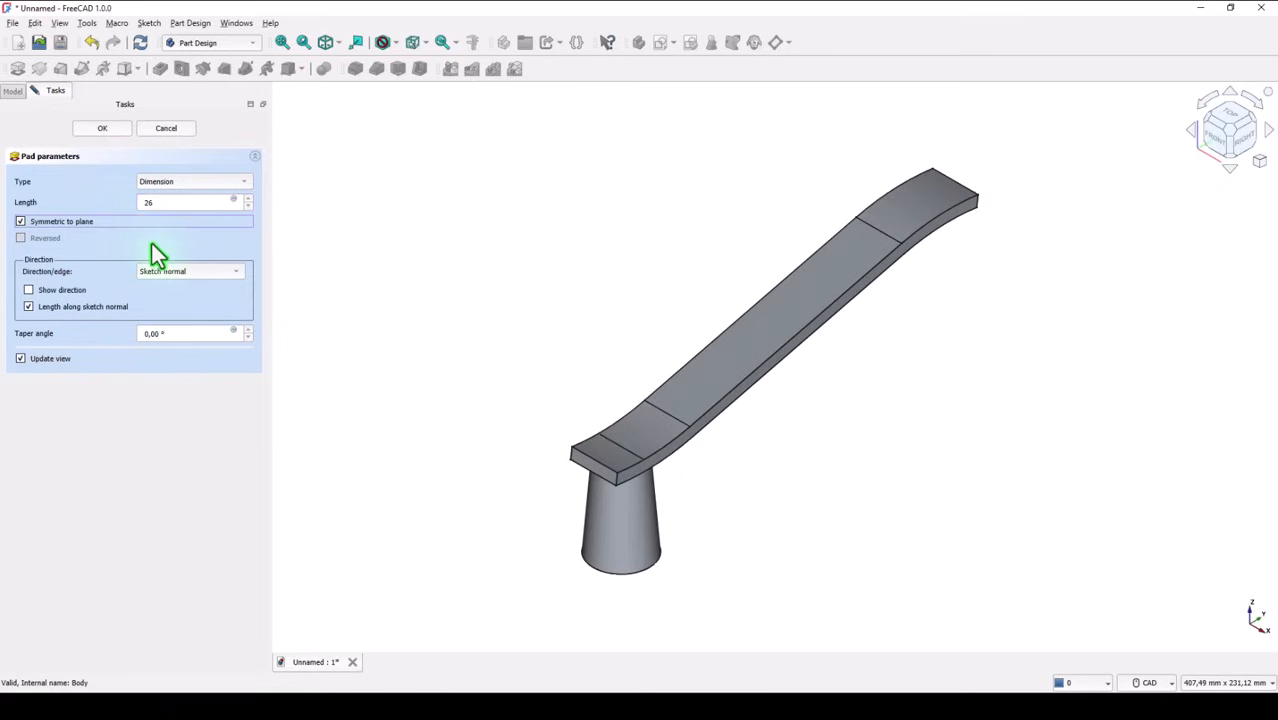
click(118, 131)
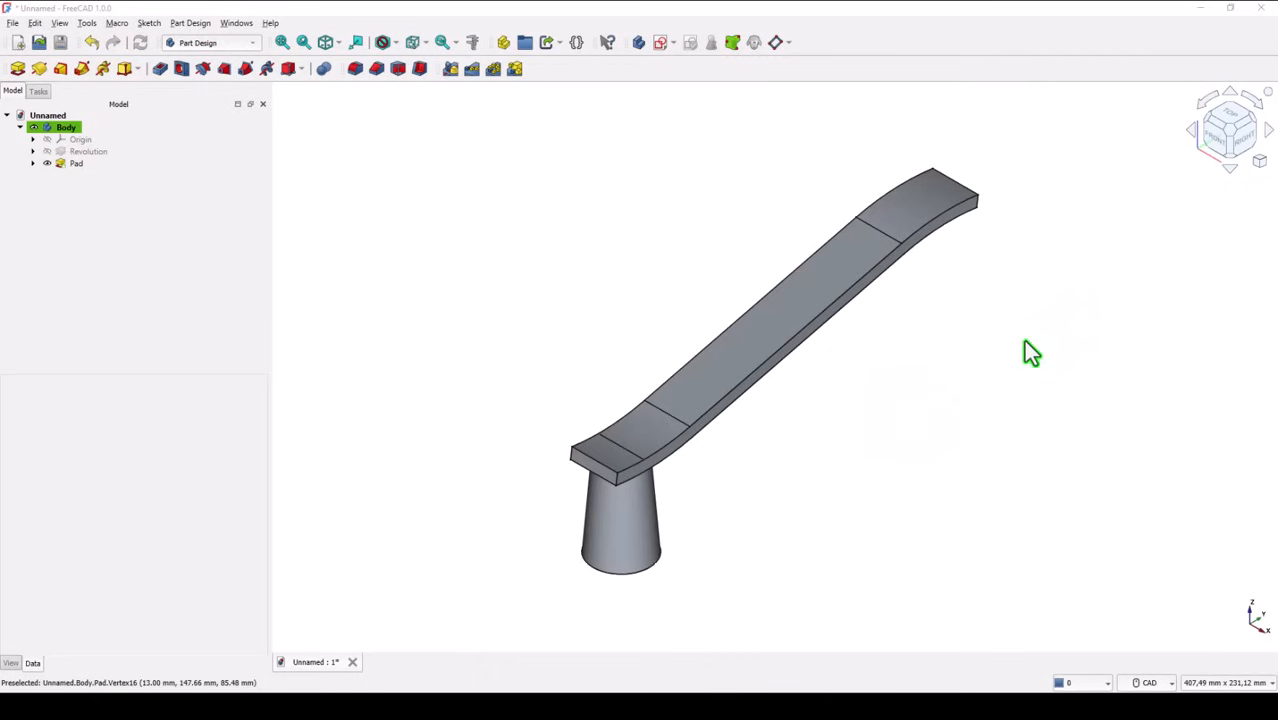
Display the model in the Wireframe draw style
click(1260, 162)
mouse_move(1191, 235)
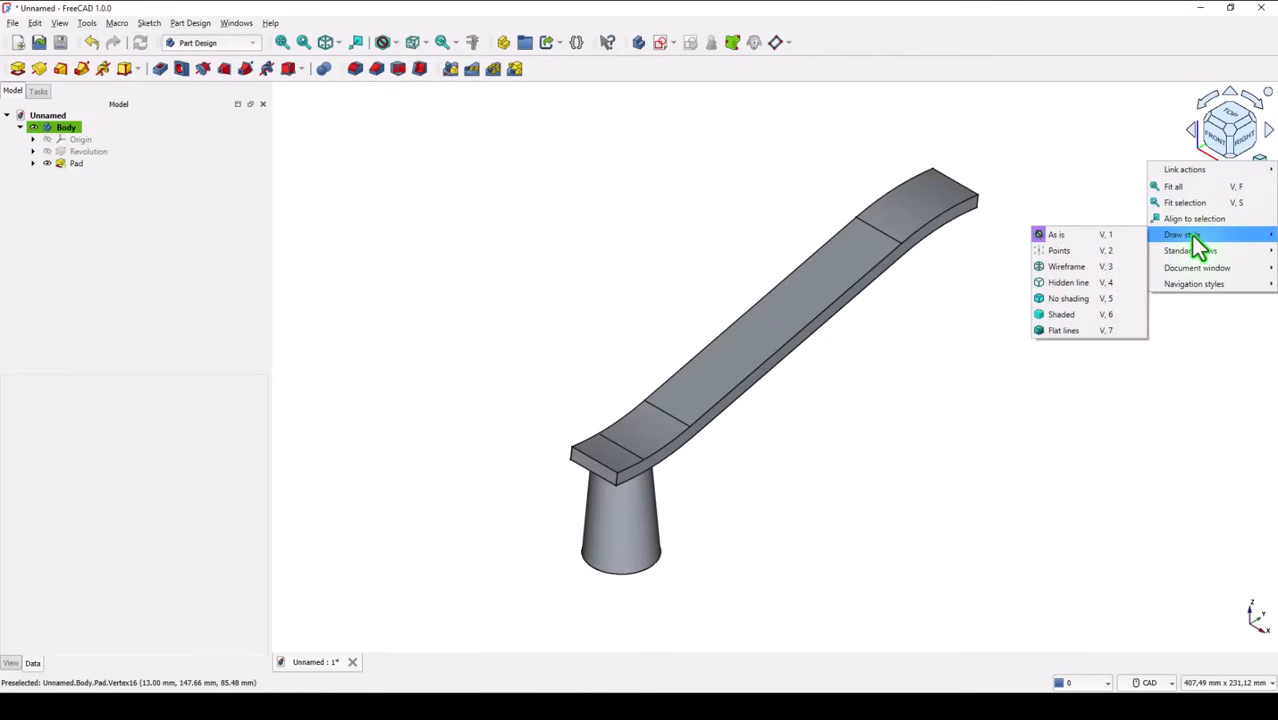
click(1064, 270)
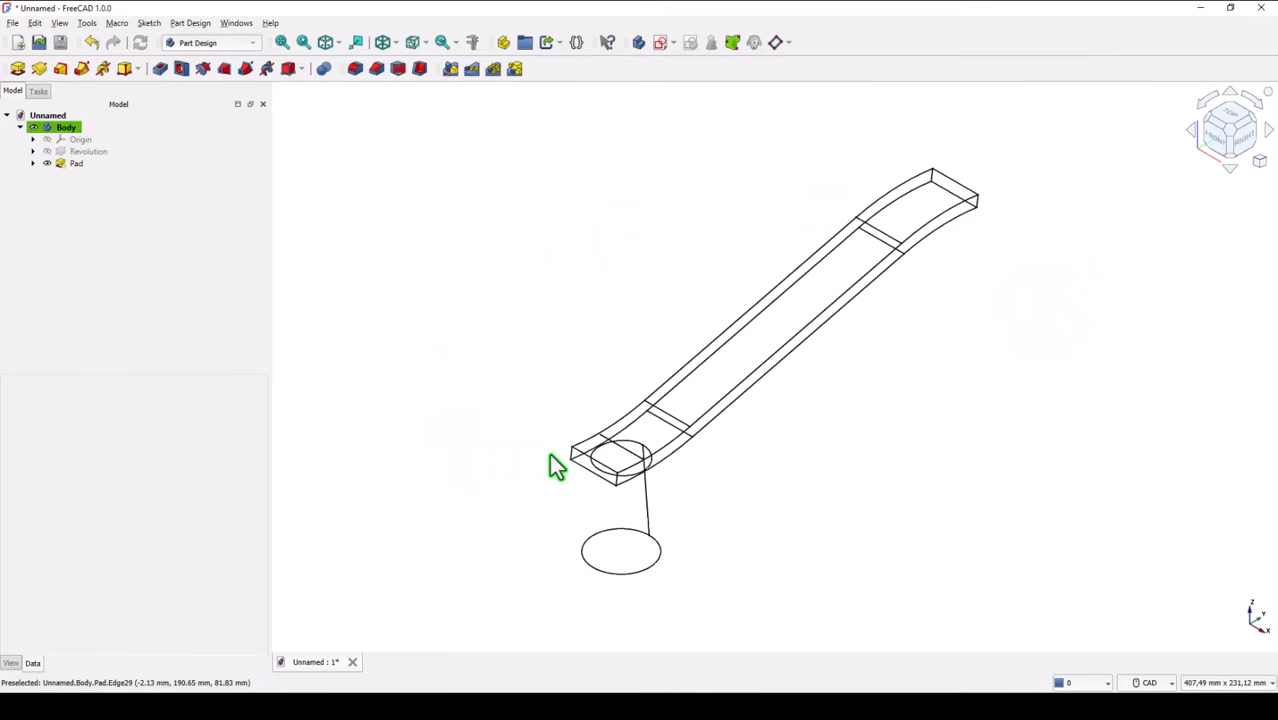
Fillet the four short corner edges at both ends of the padded strip with a 6 mm radius
scroll(549, 453, up, 3)
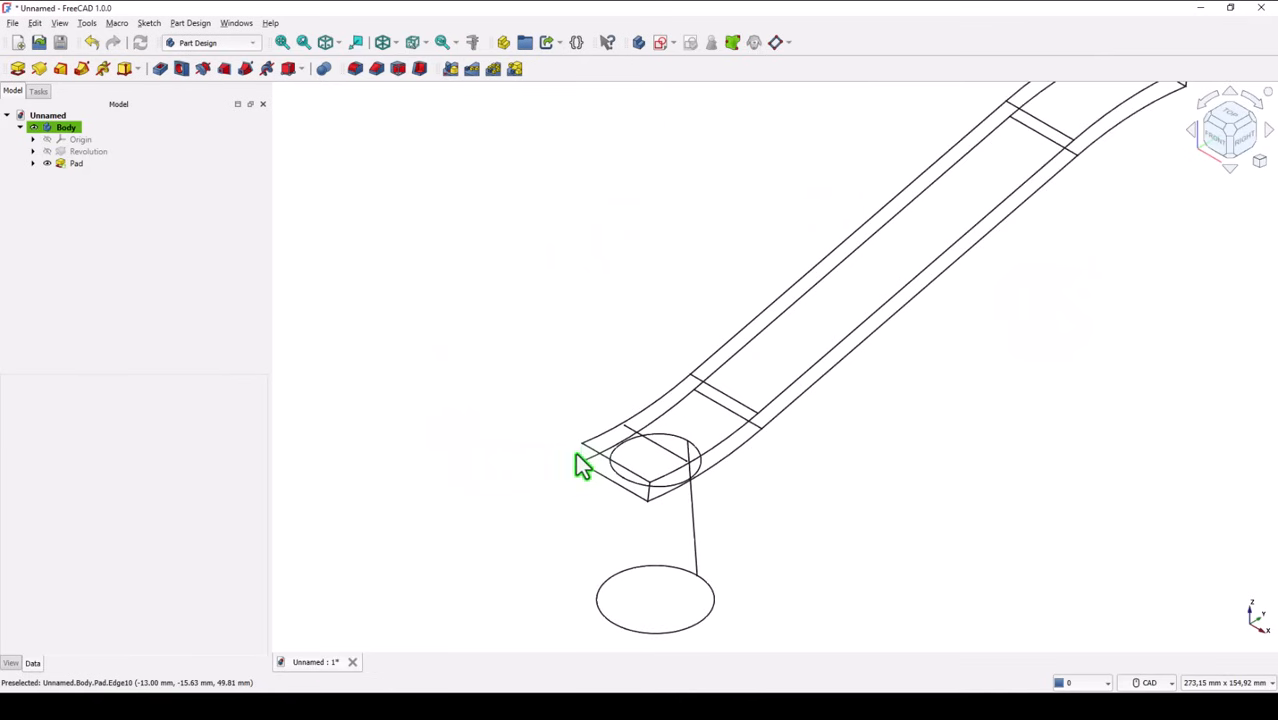
click(582, 460)
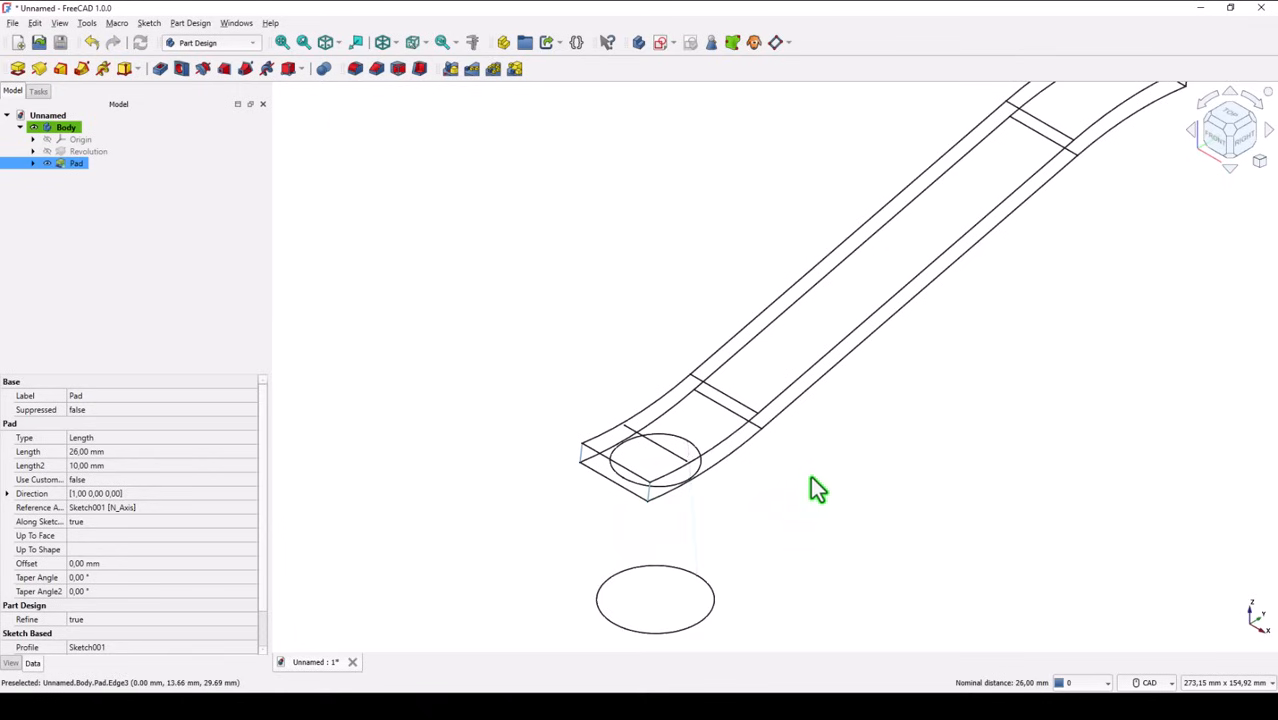
middle_drag(1072, 250, 1010, 391)
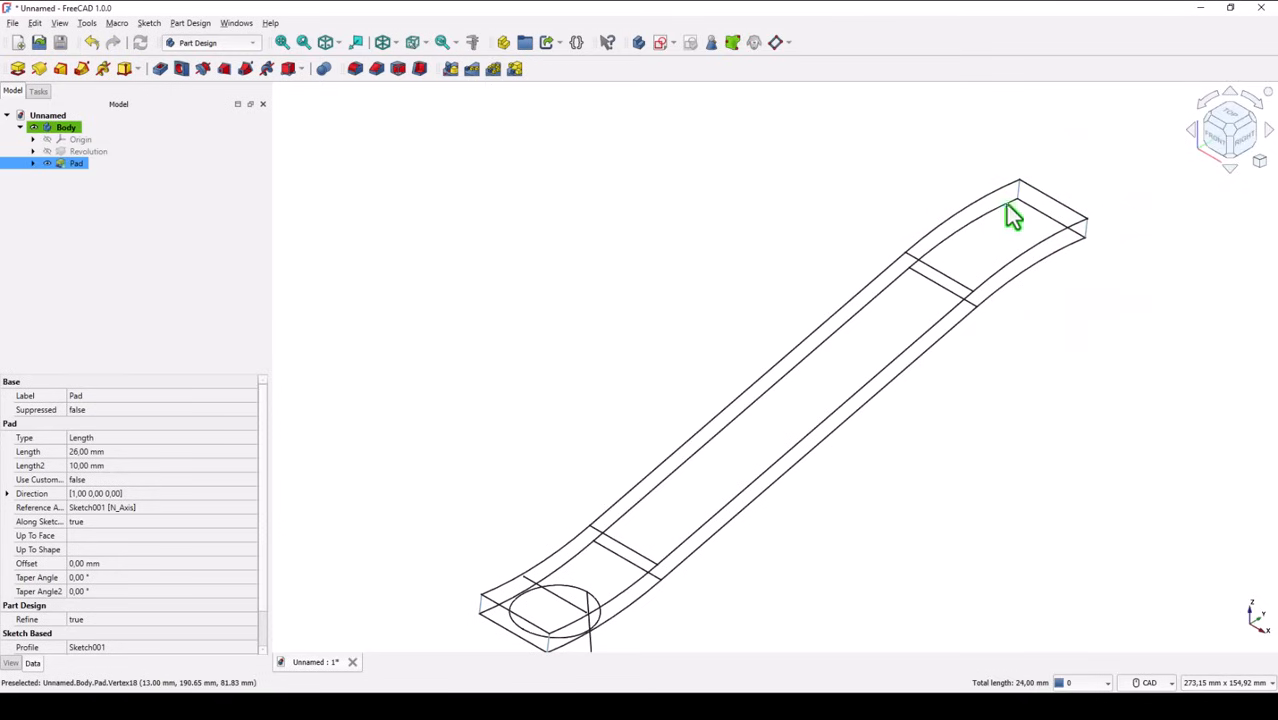
click(354, 69)
text(6)
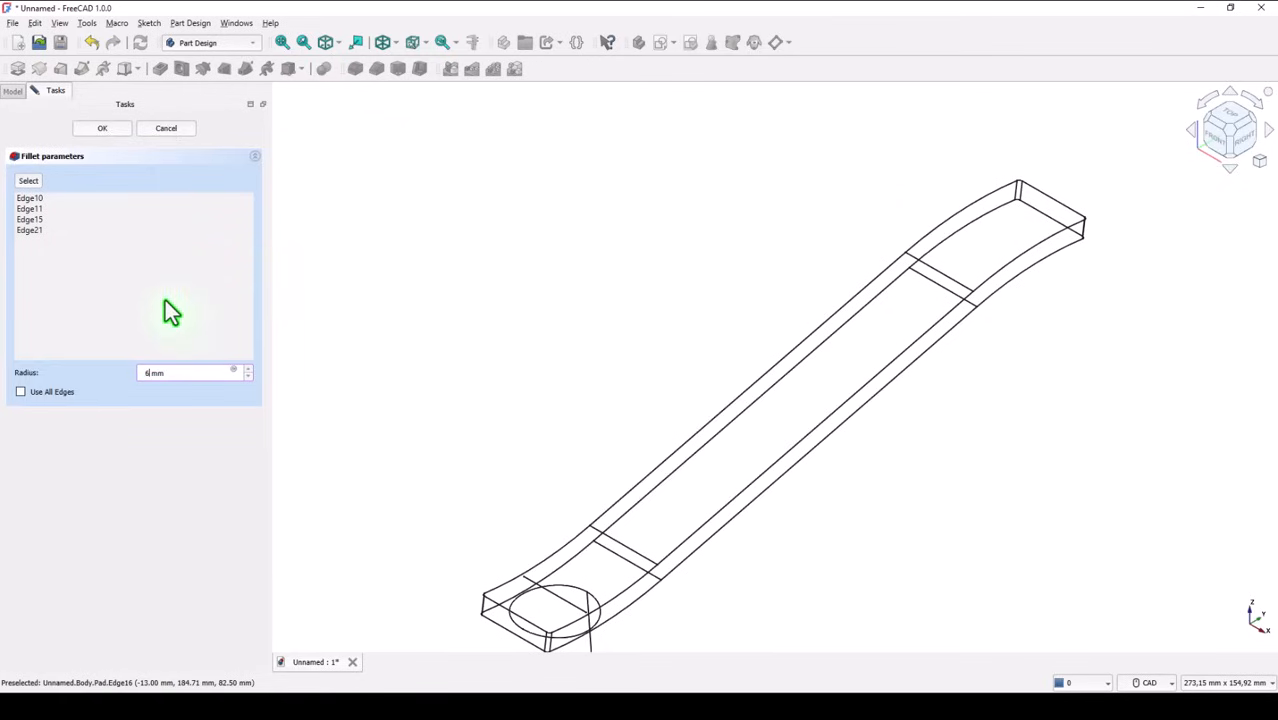
click(117, 130)
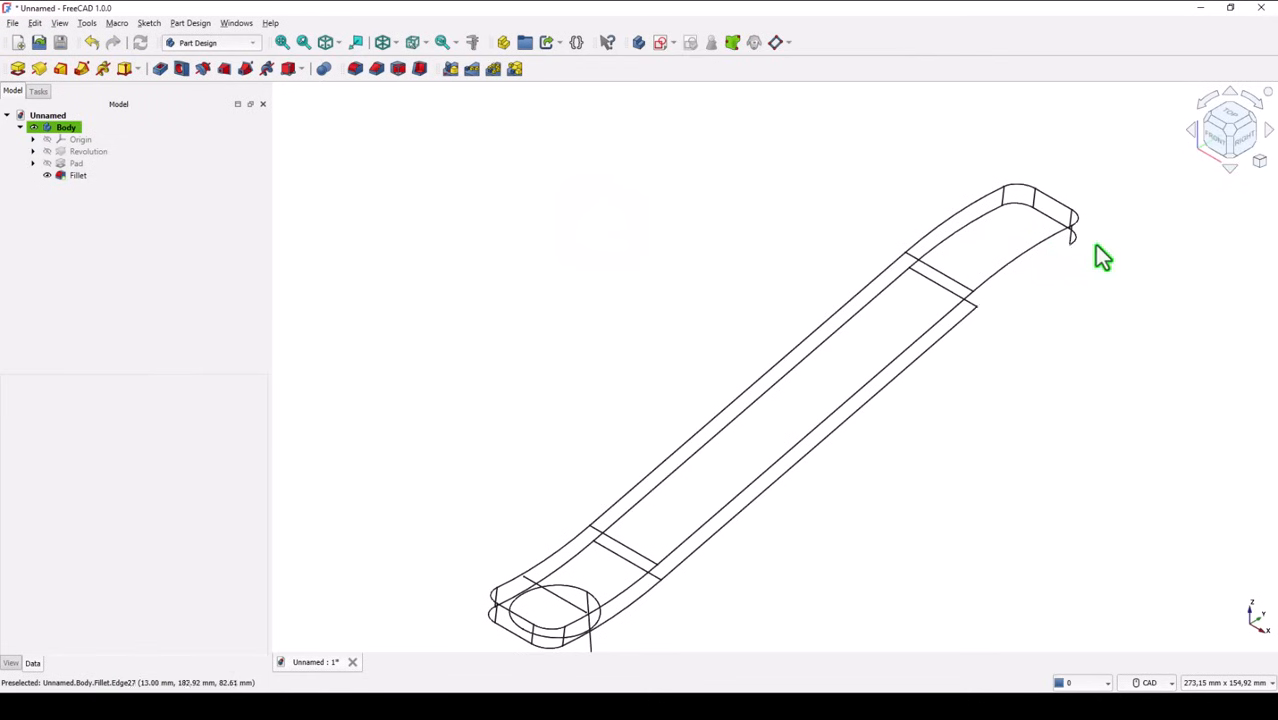
Change the model's draw style from Wireframe to No shading
right_click(1257, 163)
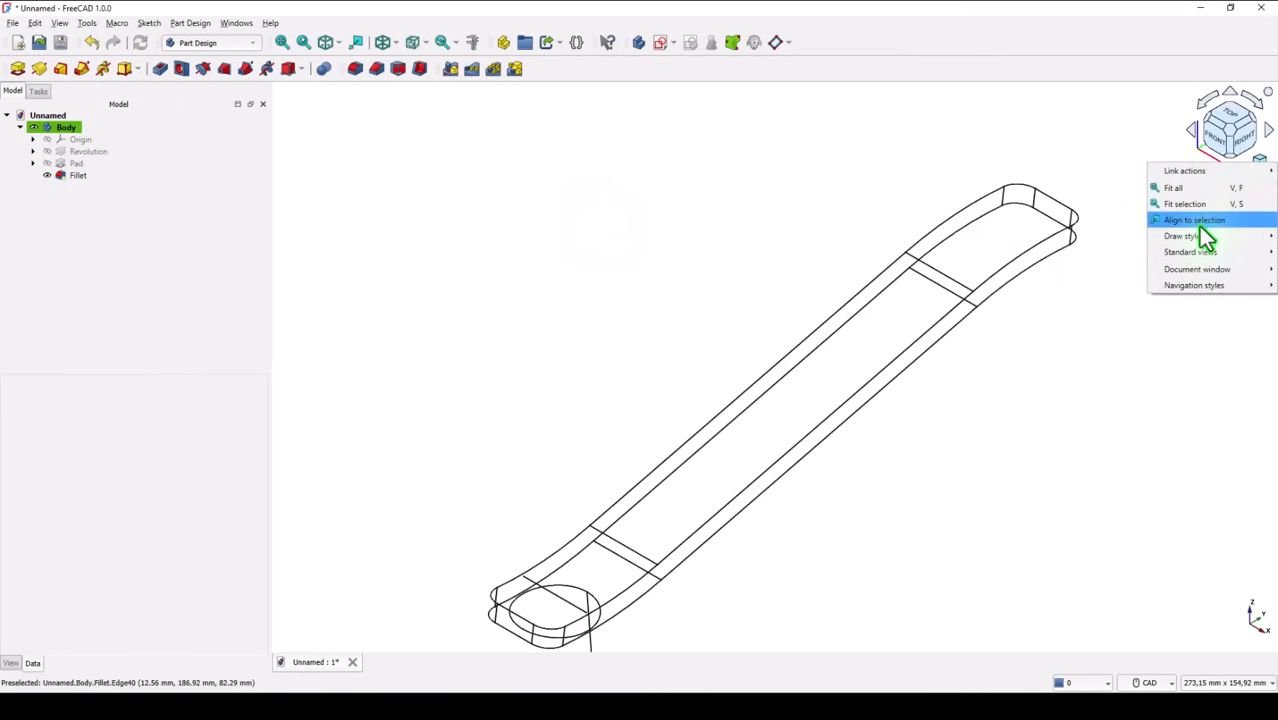
mouse_move(1192, 238)
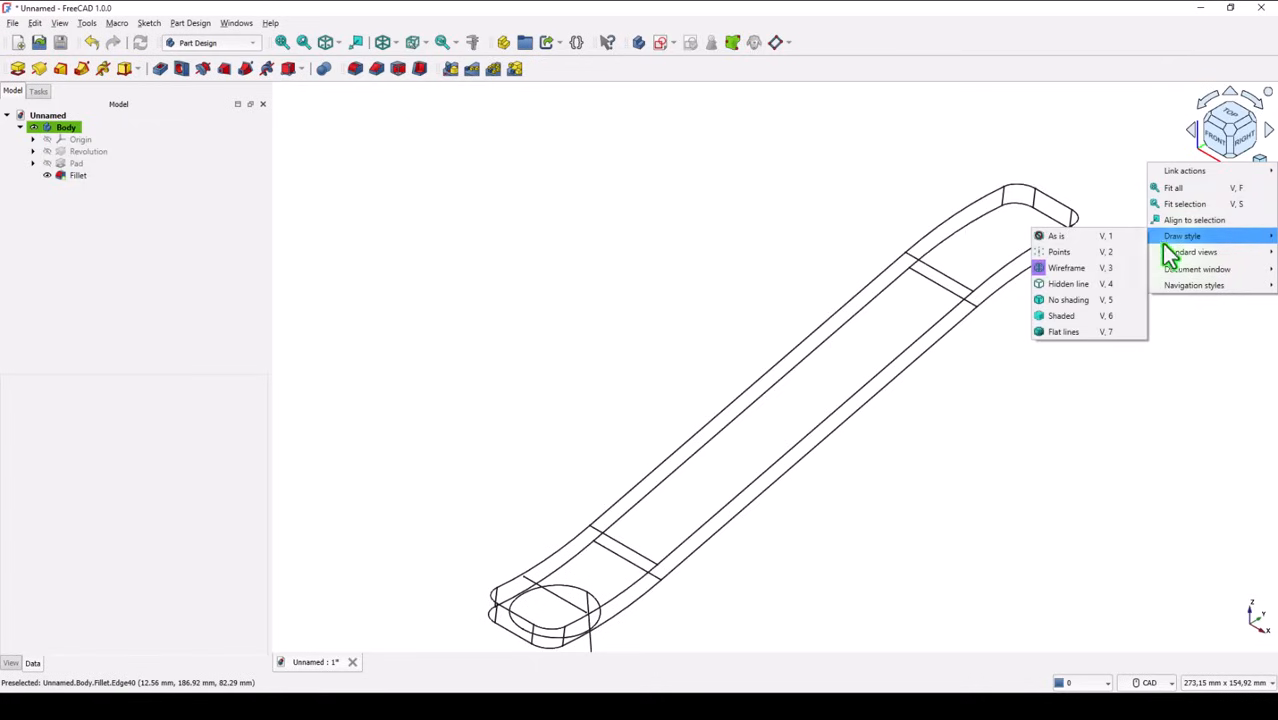
click(1072, 269)
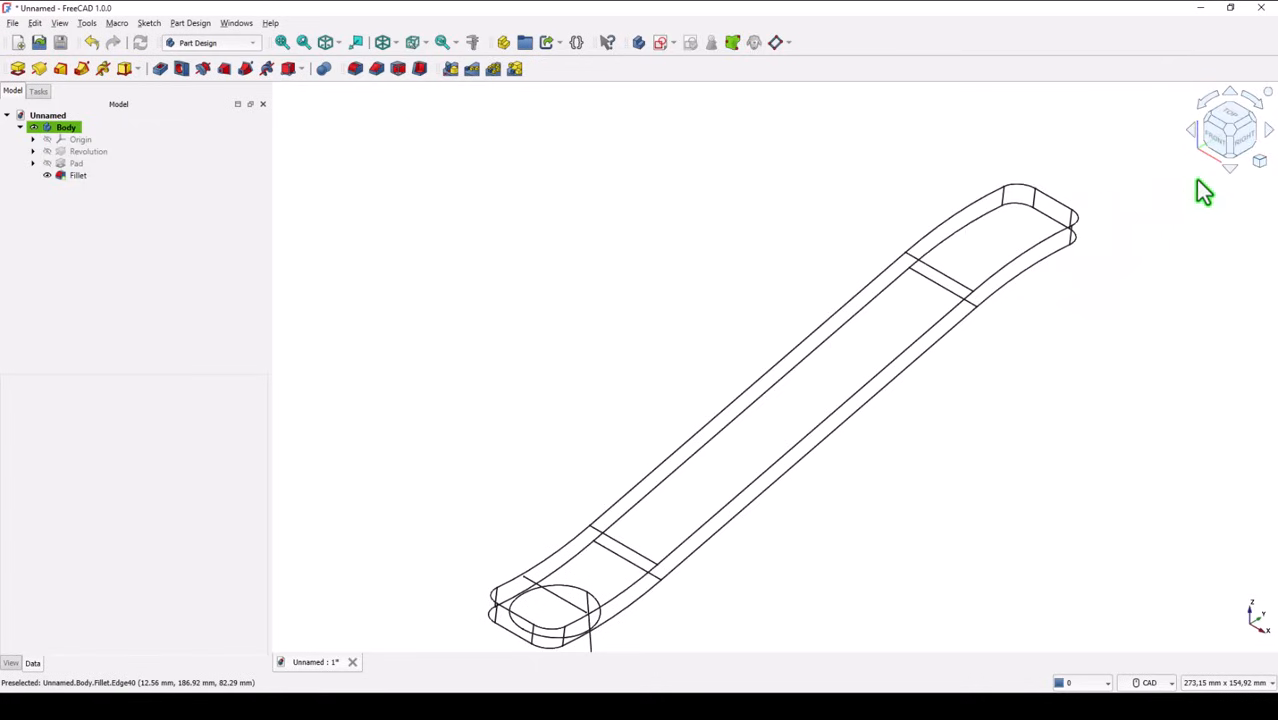
click(1261, 166)
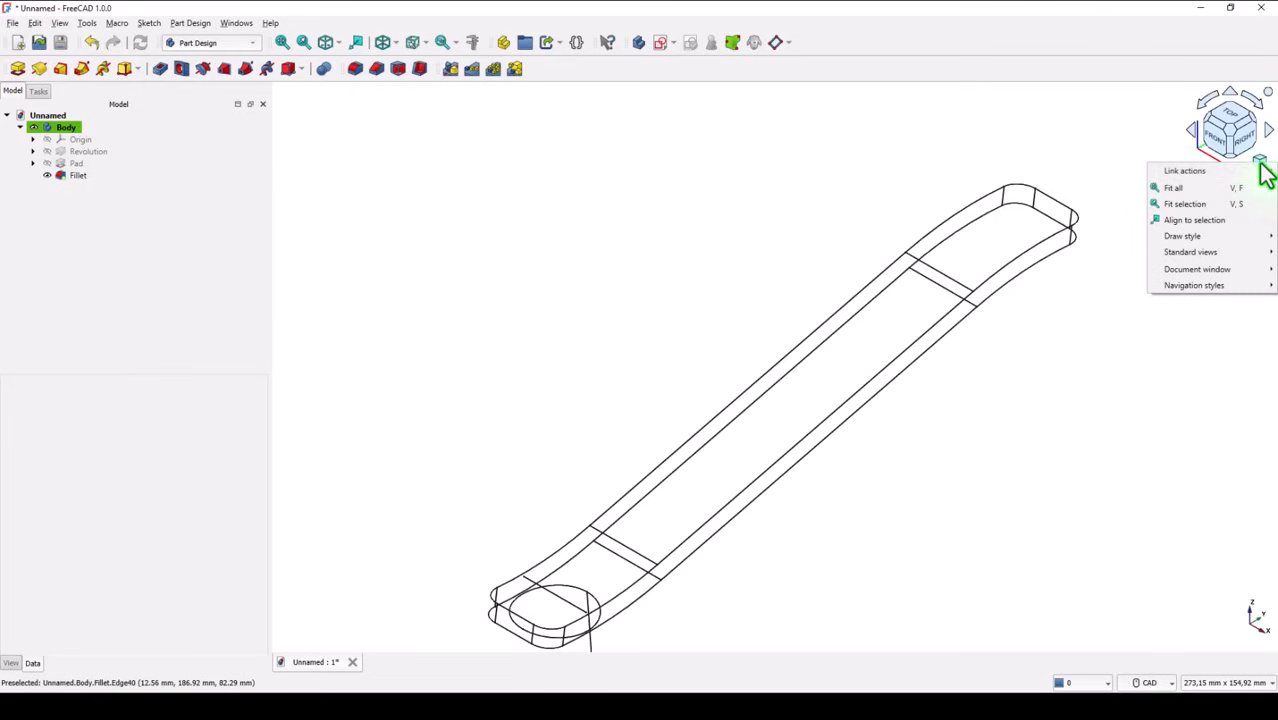
mouse_move(1191, 238)
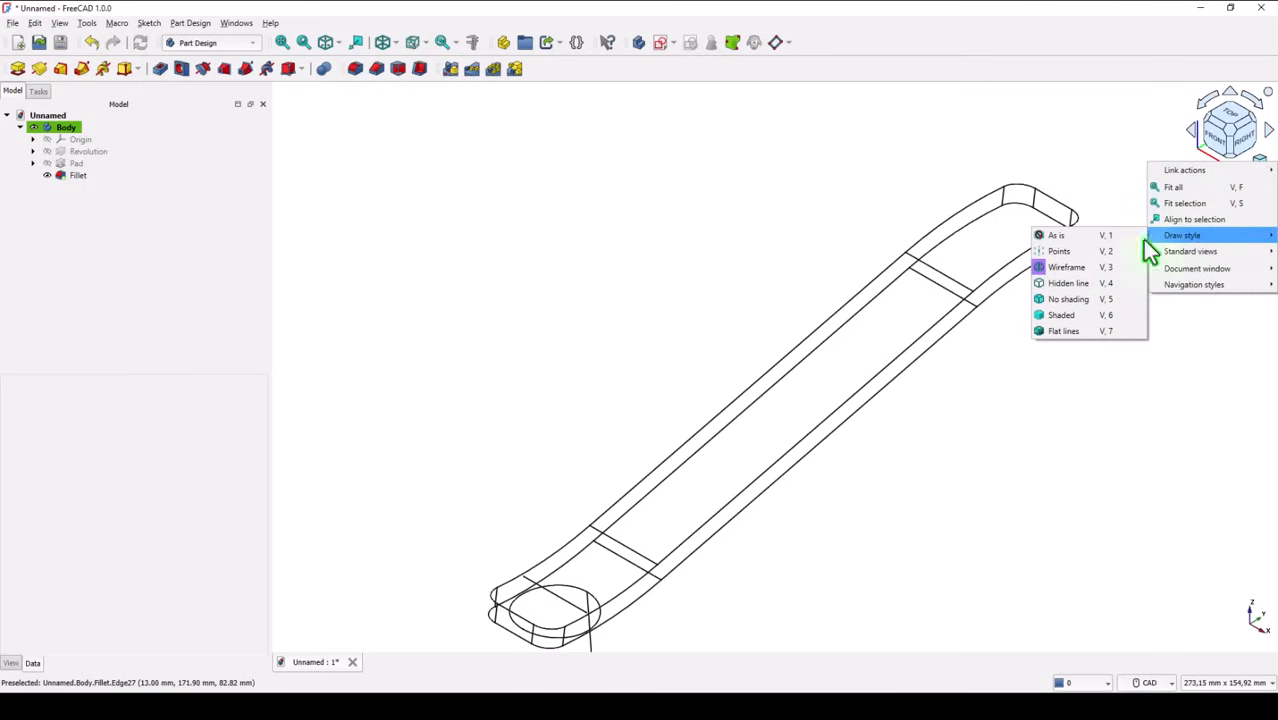
click(1063, 303)
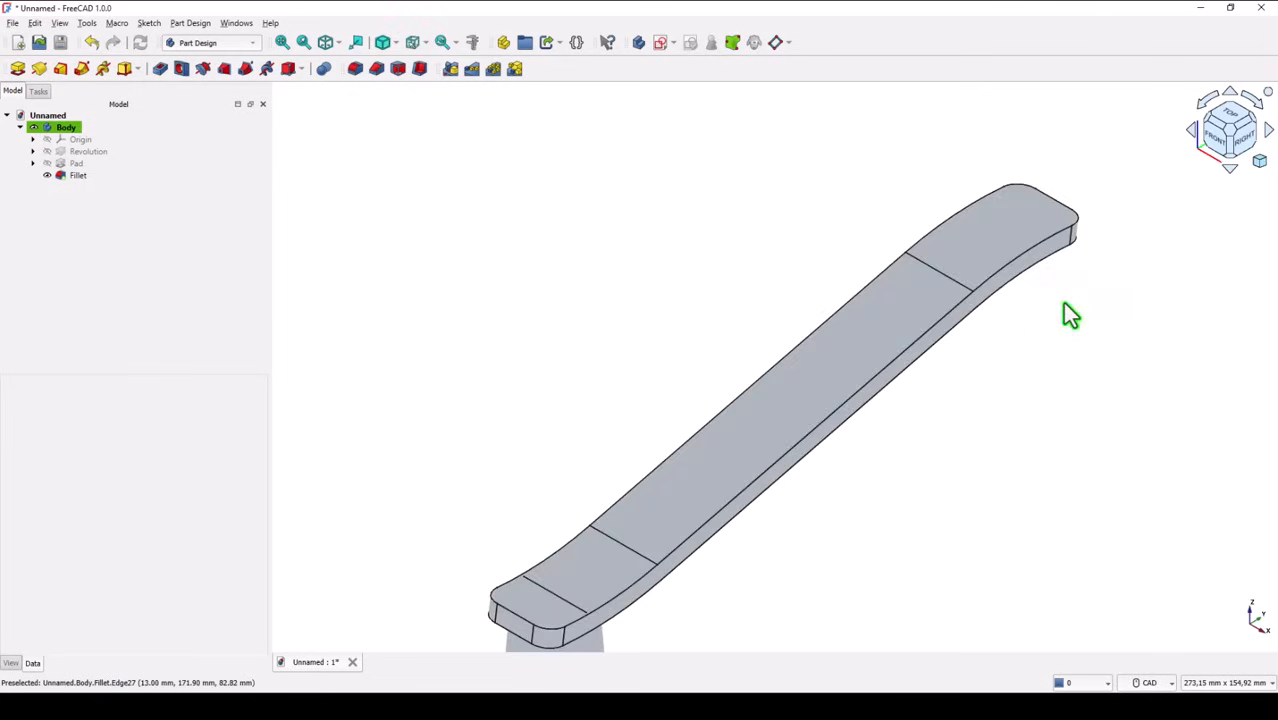
click(283, 45)
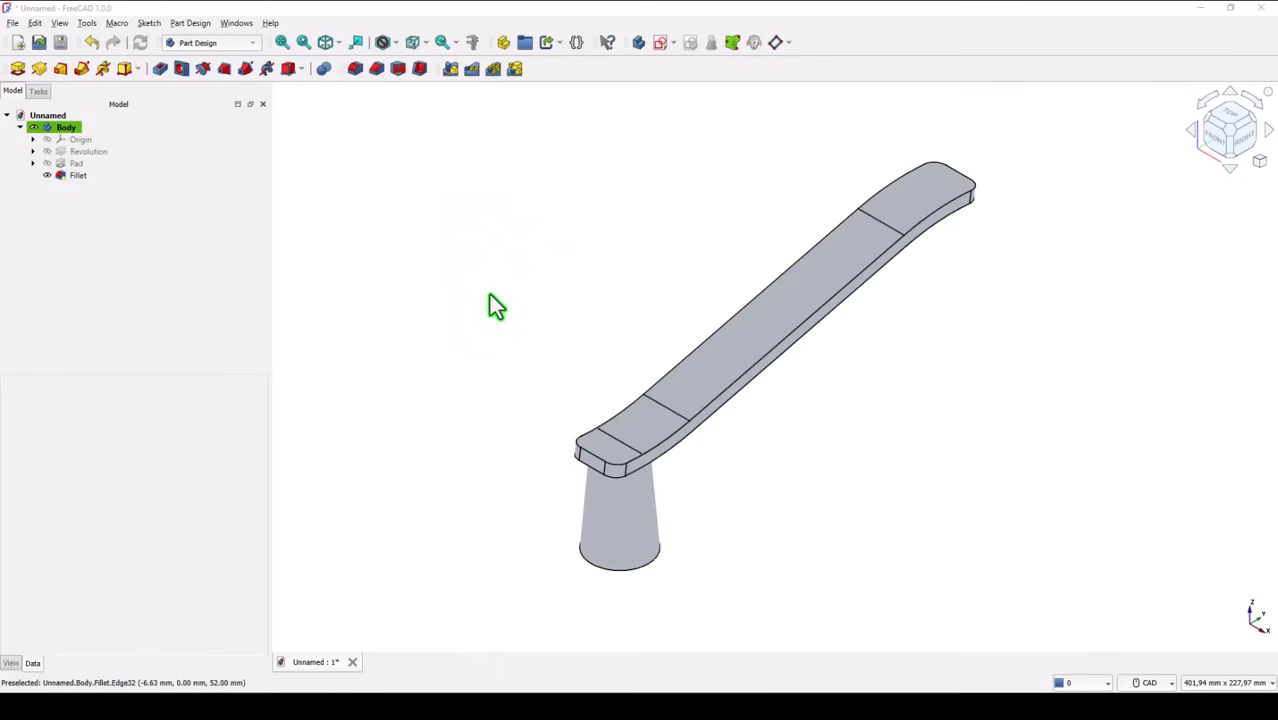
Create a second body and expand the origins of both bodies in the model tree
click(60, 176)
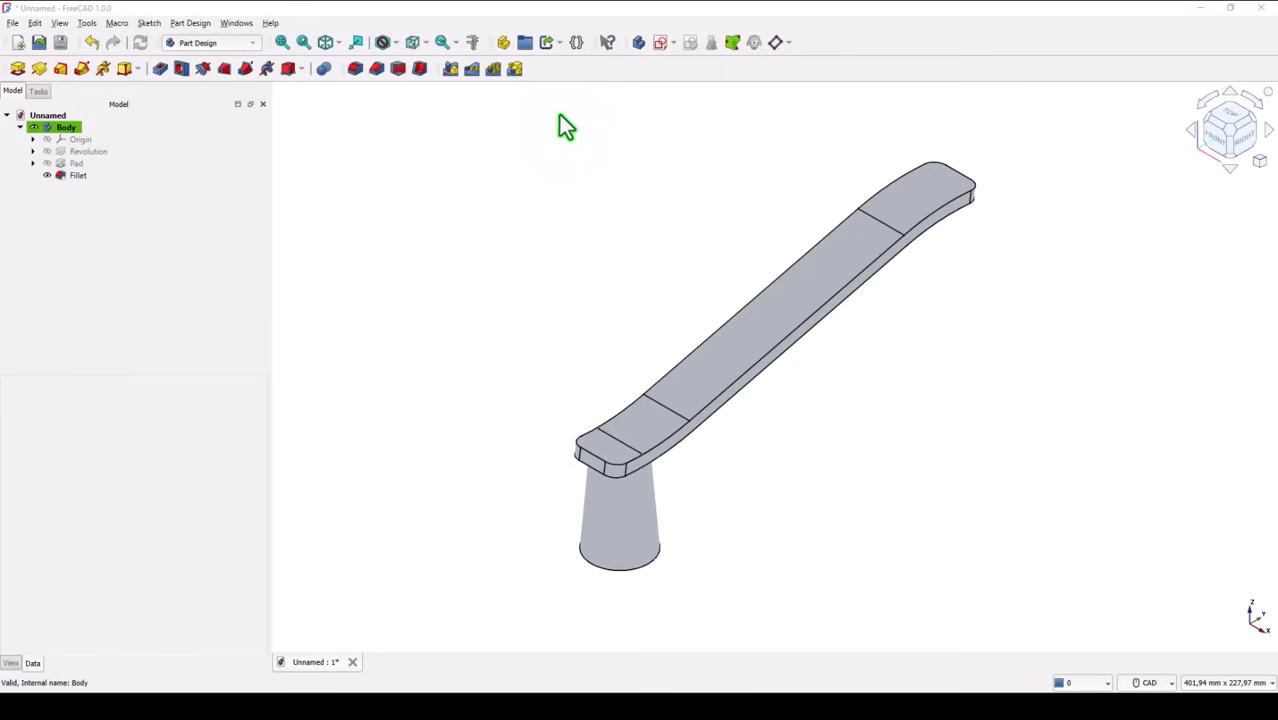
click(638, 42)
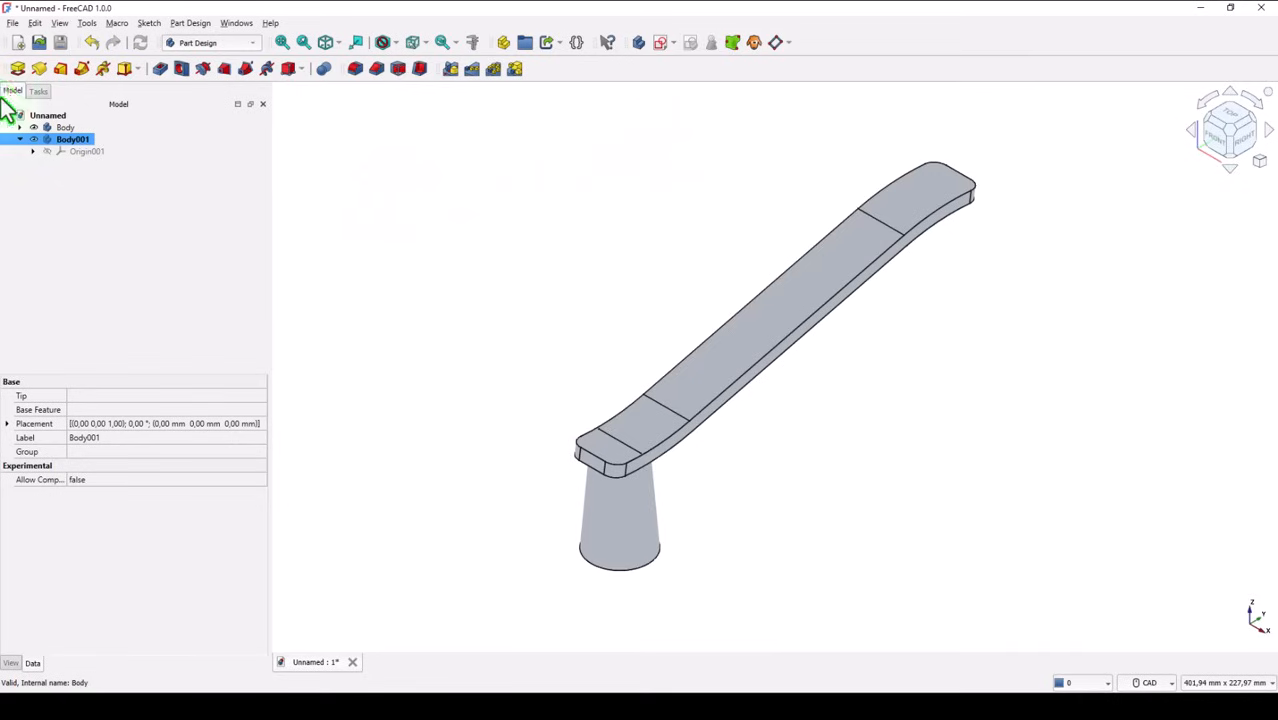
click(33, 152)
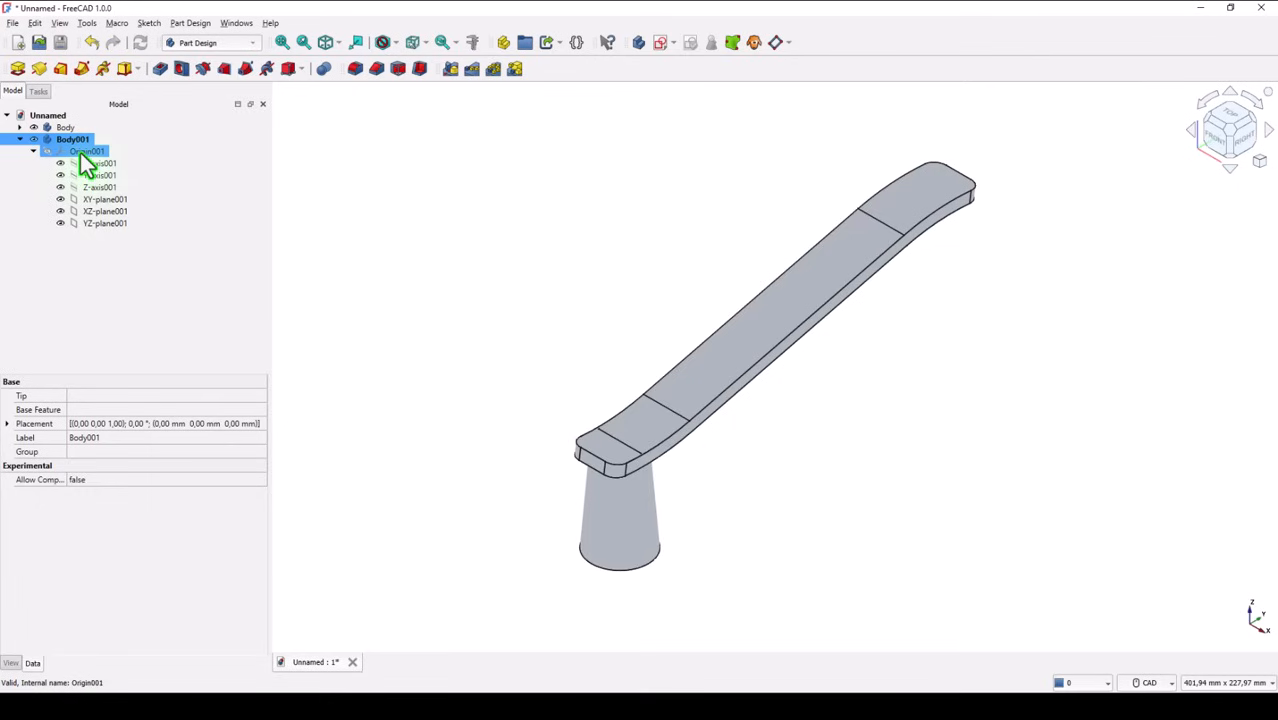
click(20, 127)
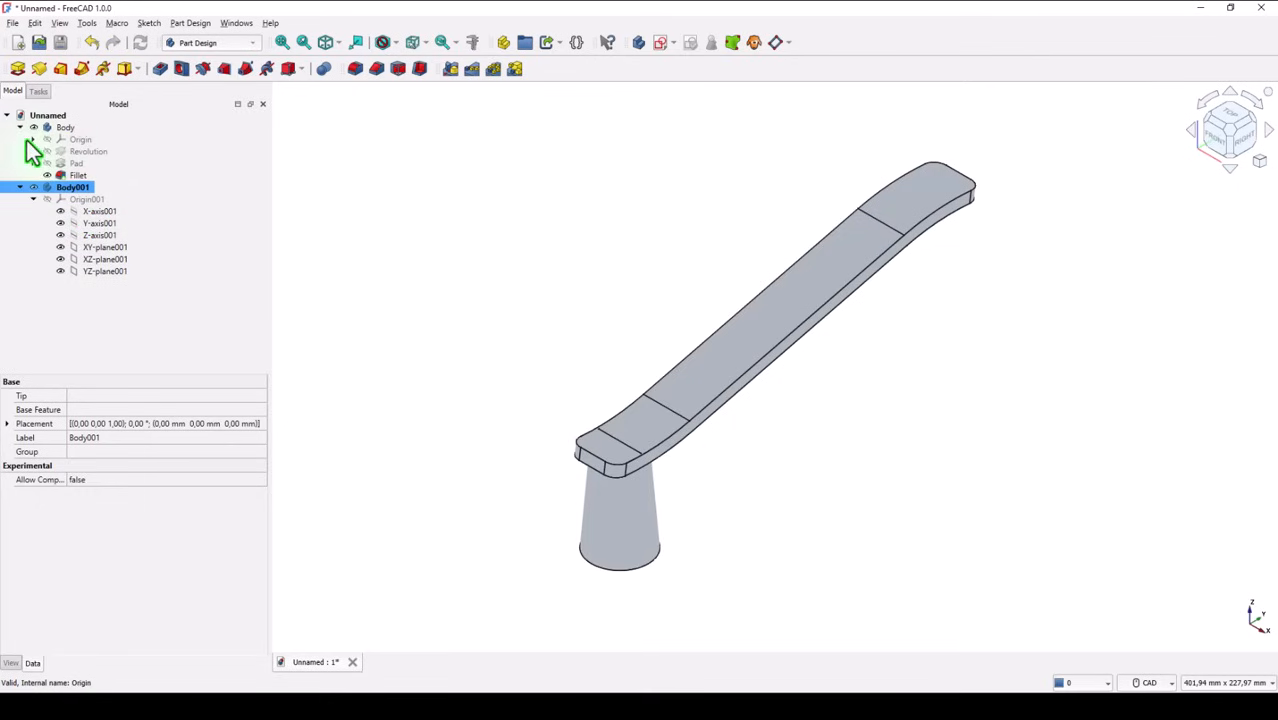
click(33, 139)
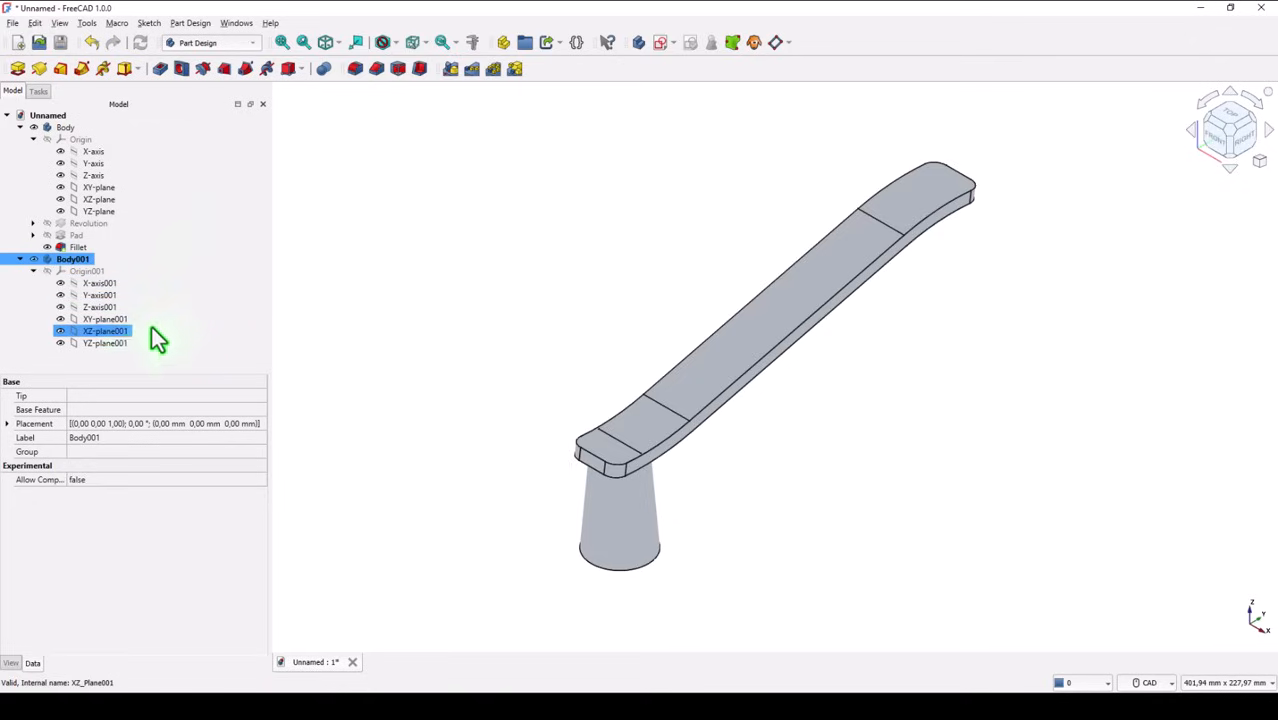
Create a datum plane attached to the new body's YZ plane with a 35 mm offset in the z-direction
click(106, 343)
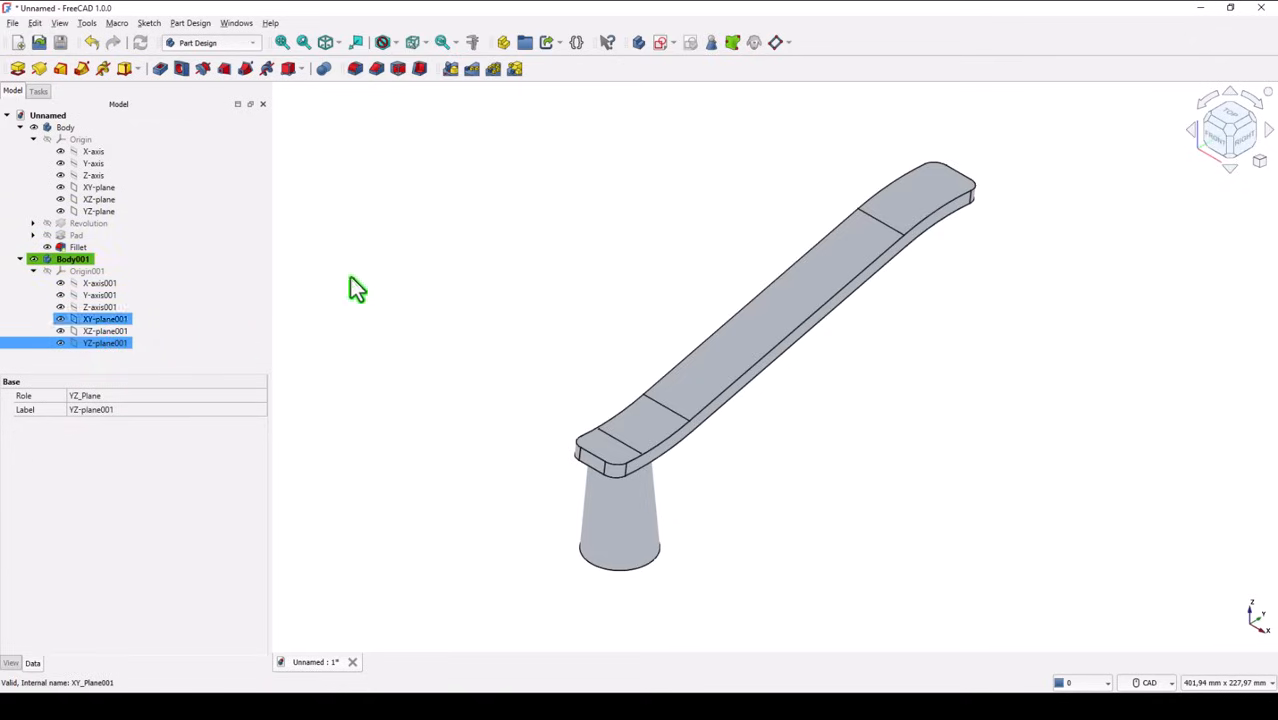
click(777, 45)
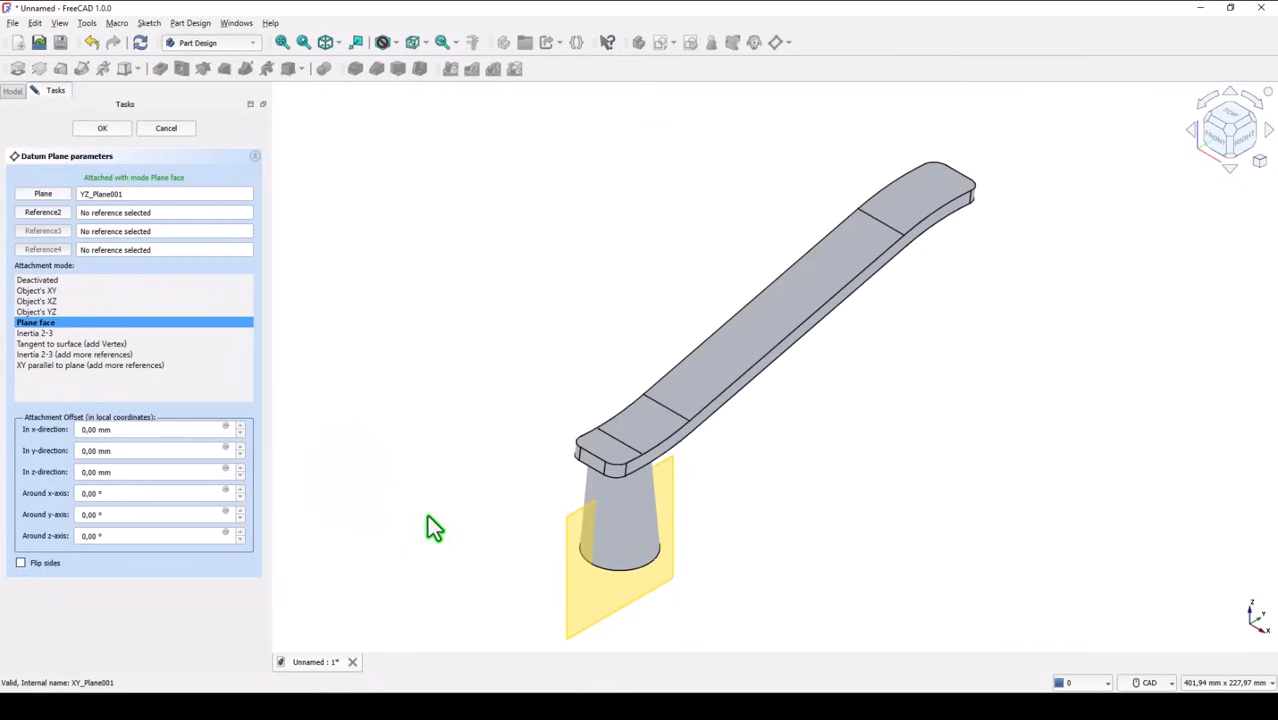
click(130, 476)
text(35)
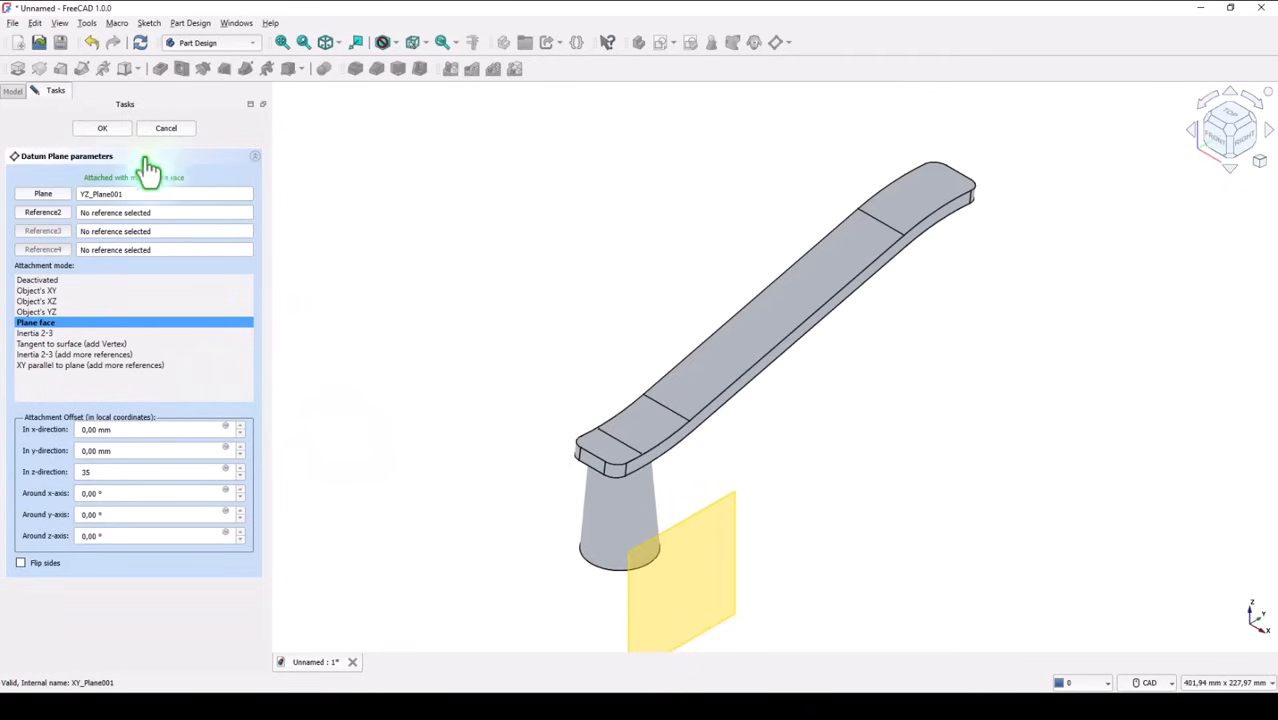
click(104, 129)
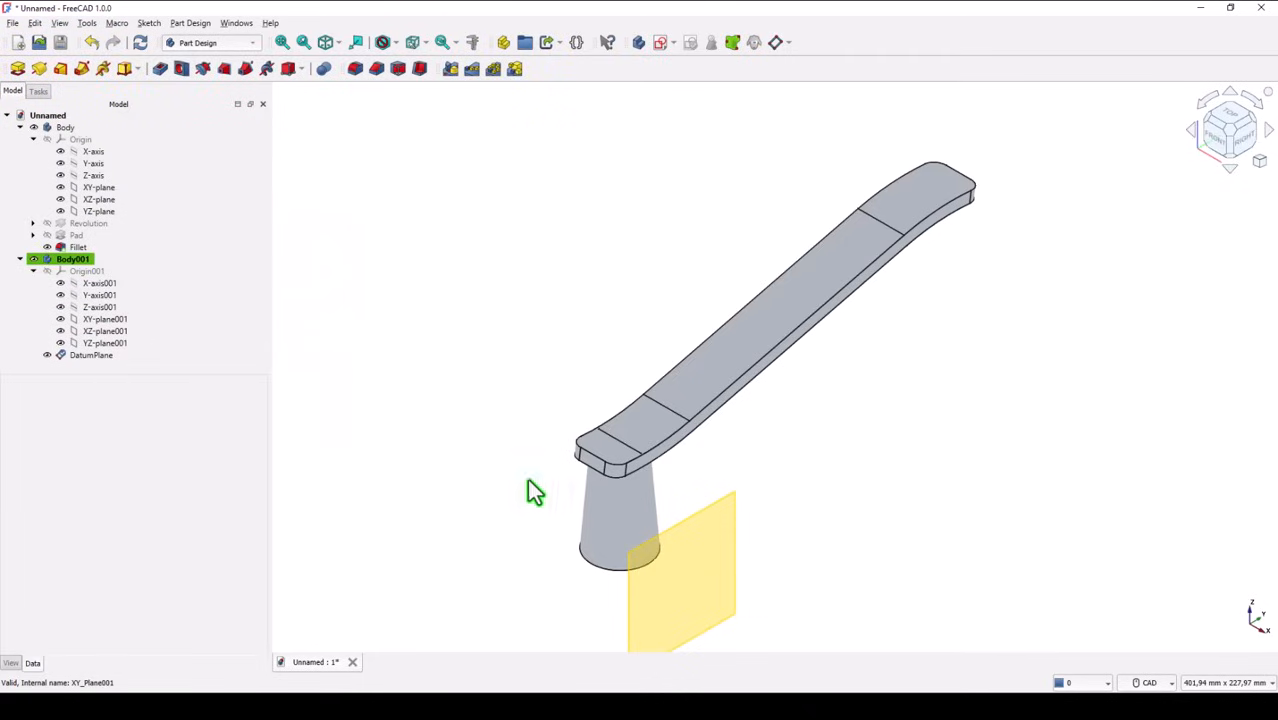
Start a sketch on the datum plane and draw a horizontal base line about 14.6 mm long with an inward-slanting side about 9.7 mm long
click(733, 537)
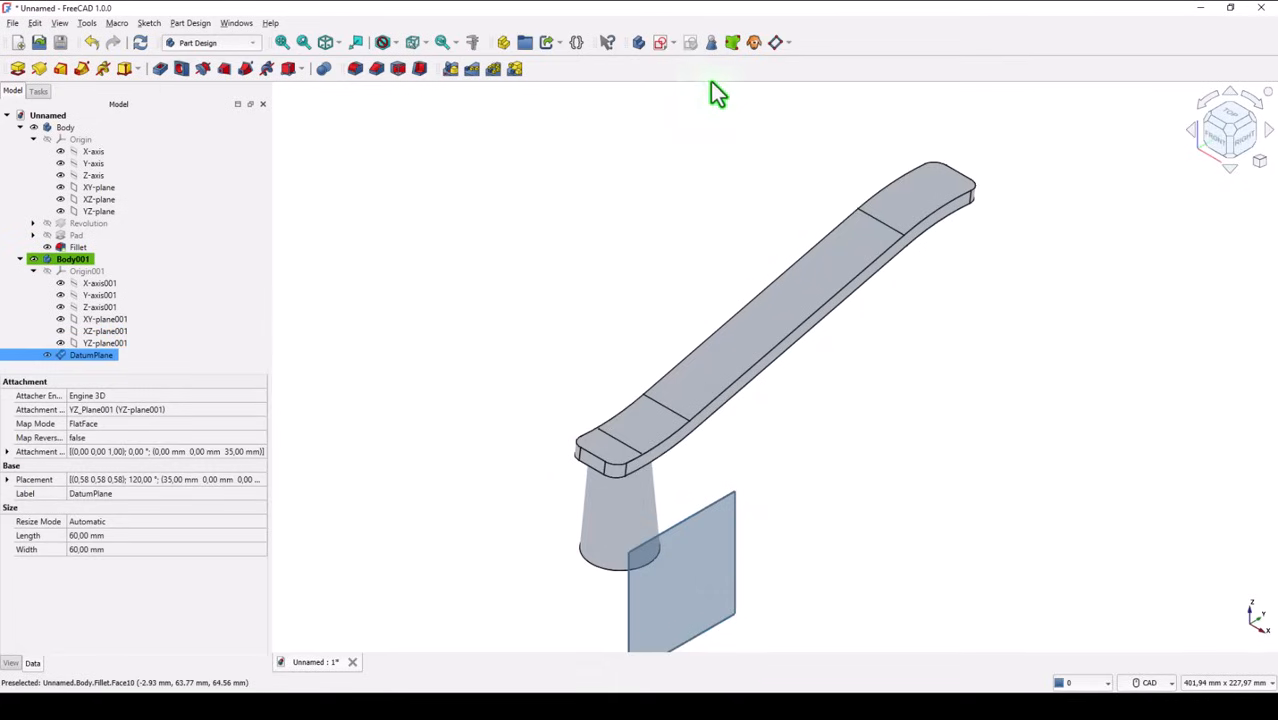
click(659, 42)
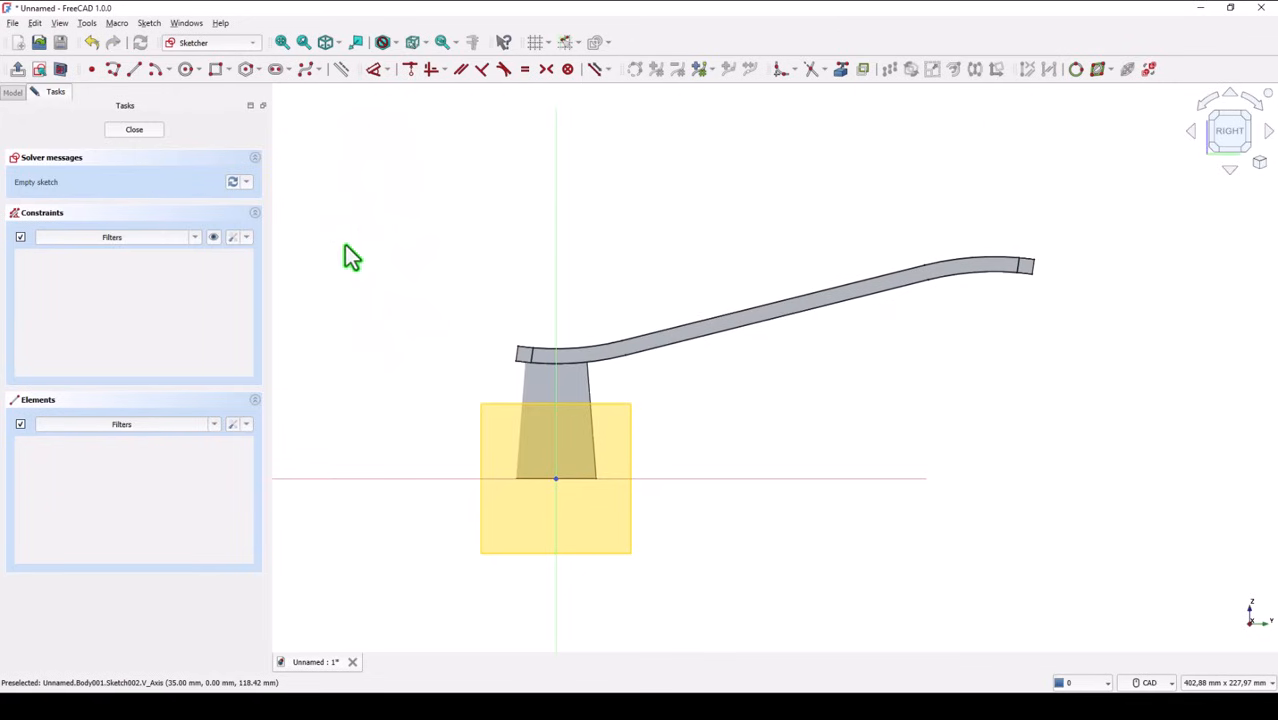
scroll(553, 436, up, 2)
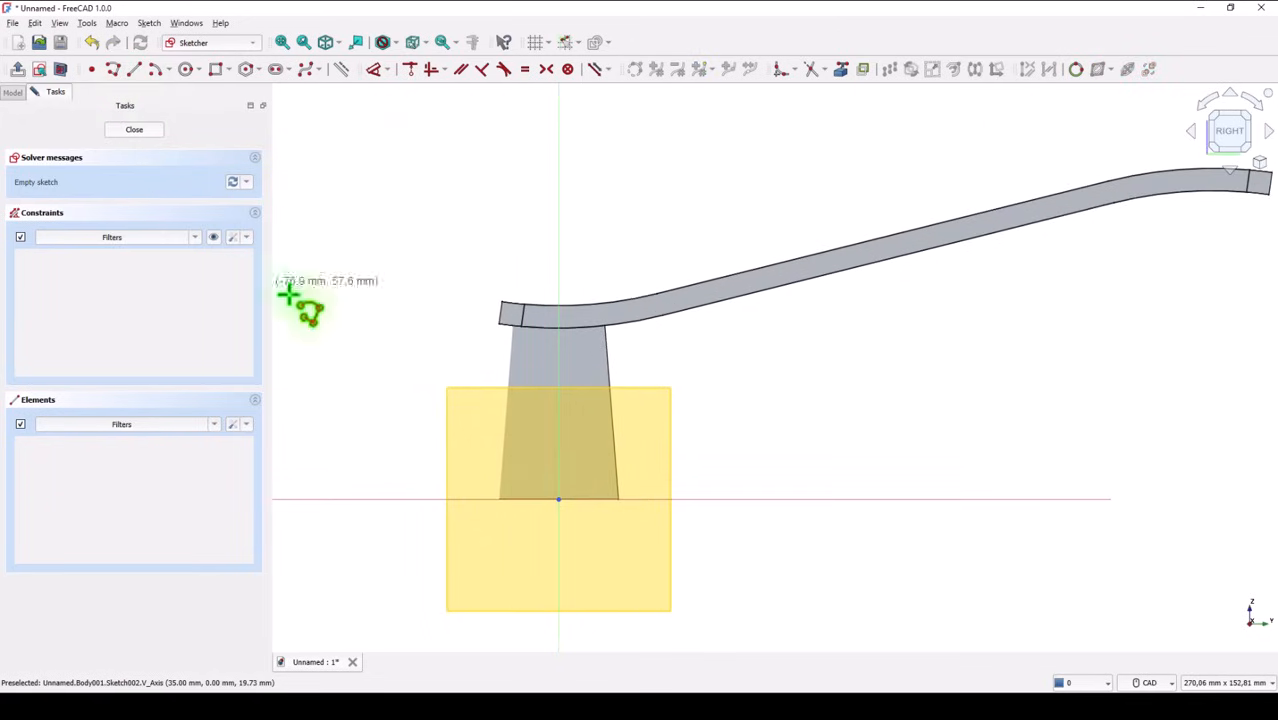
scroll(468, 421, up, 1)
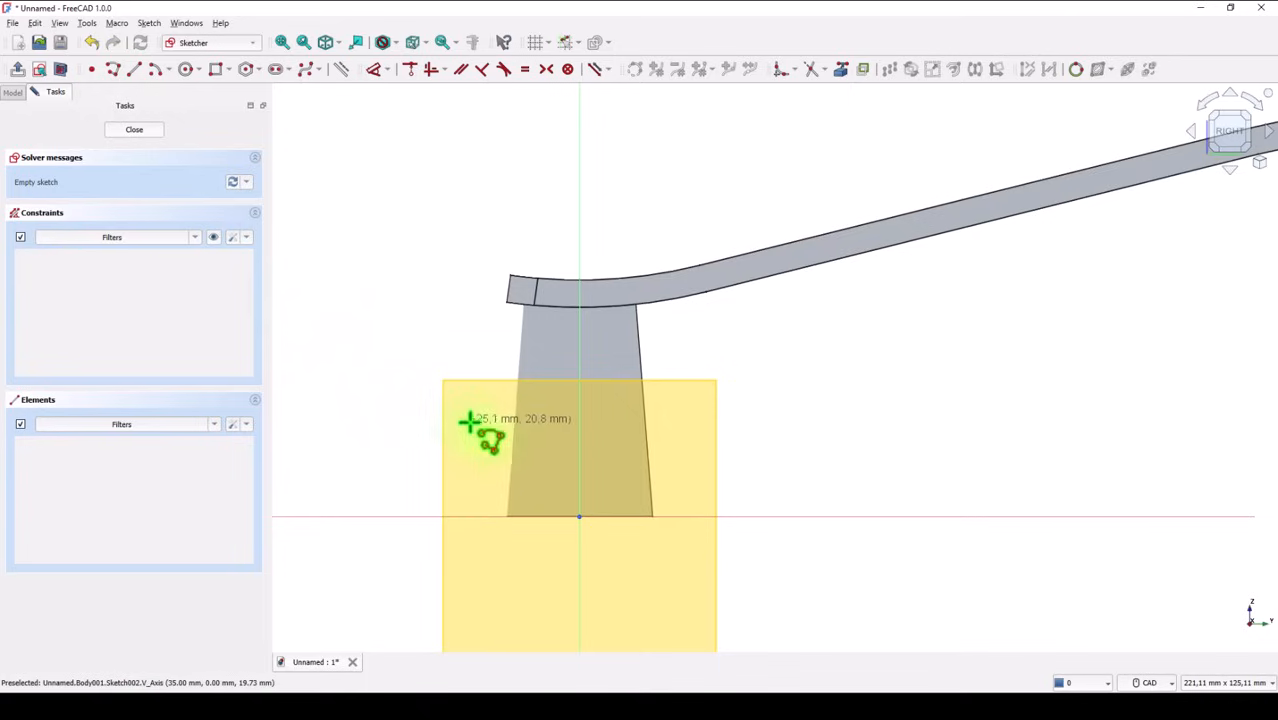
click(541, 462)
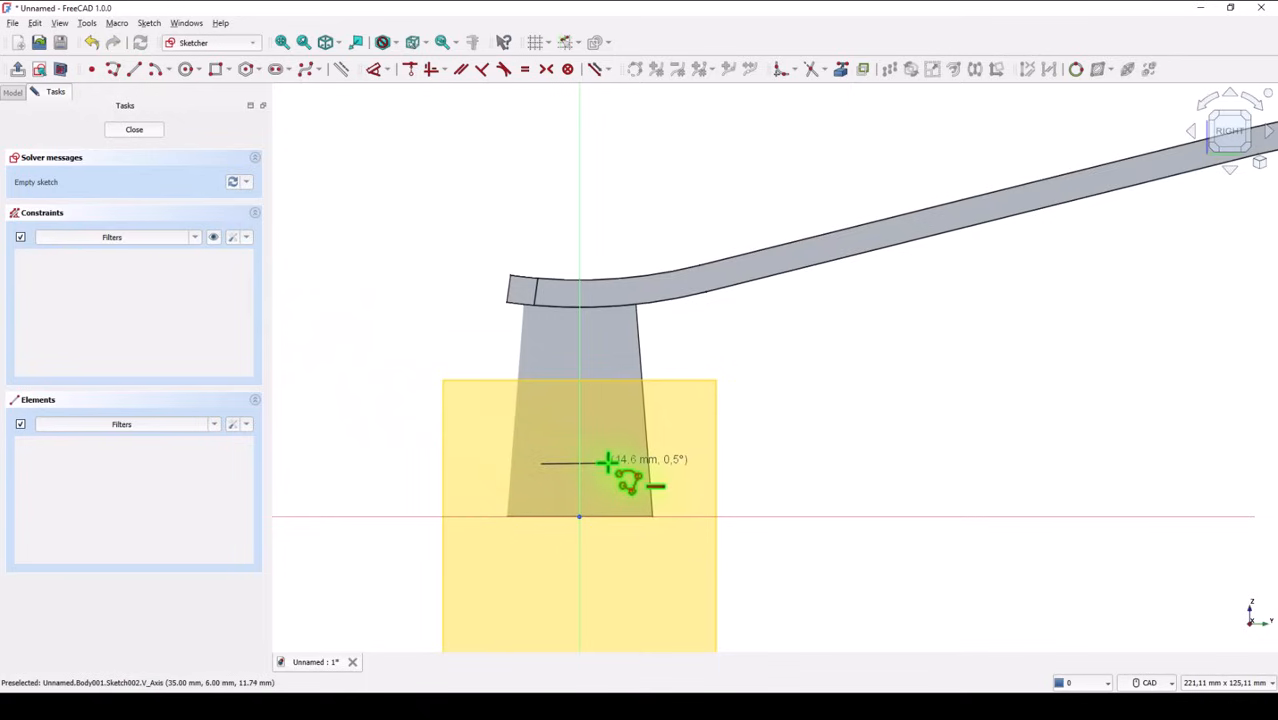
click(607, 462)
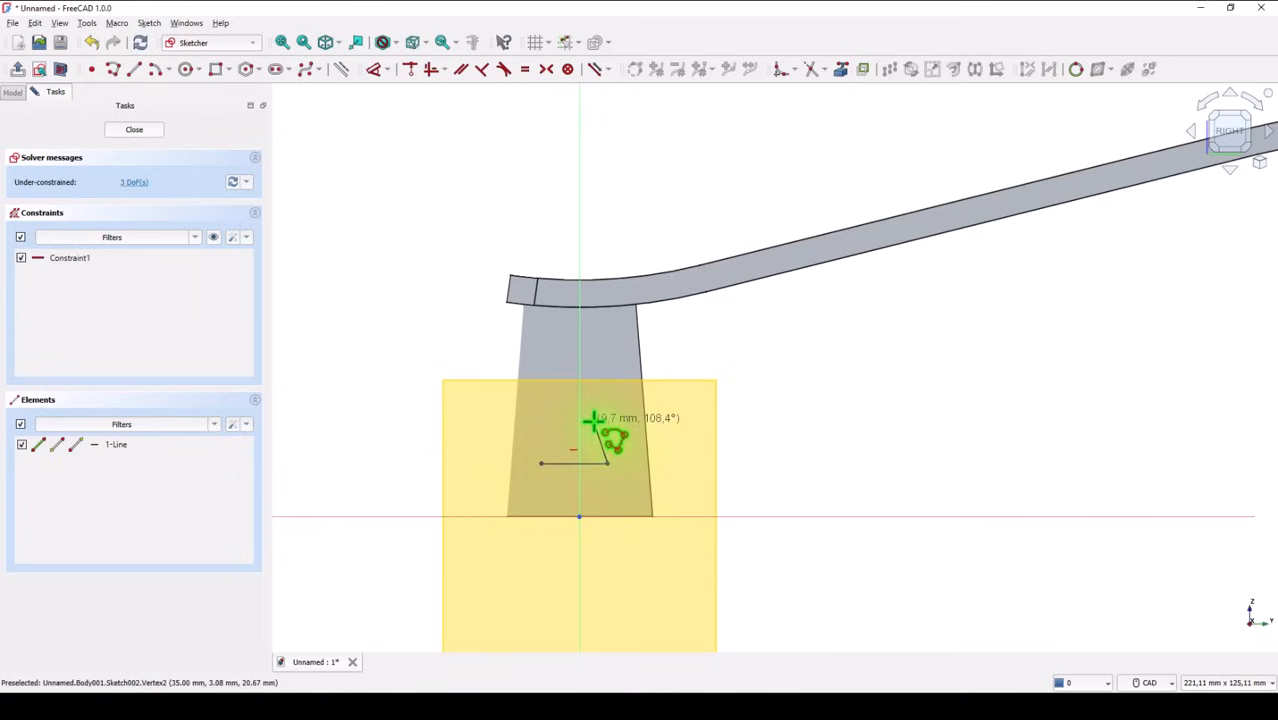
click(594, 421)
Continue the polyline with a tangent arc, a sloping top line about 6.1 mm long and a second arc, and close it at the base line's start
key(m)
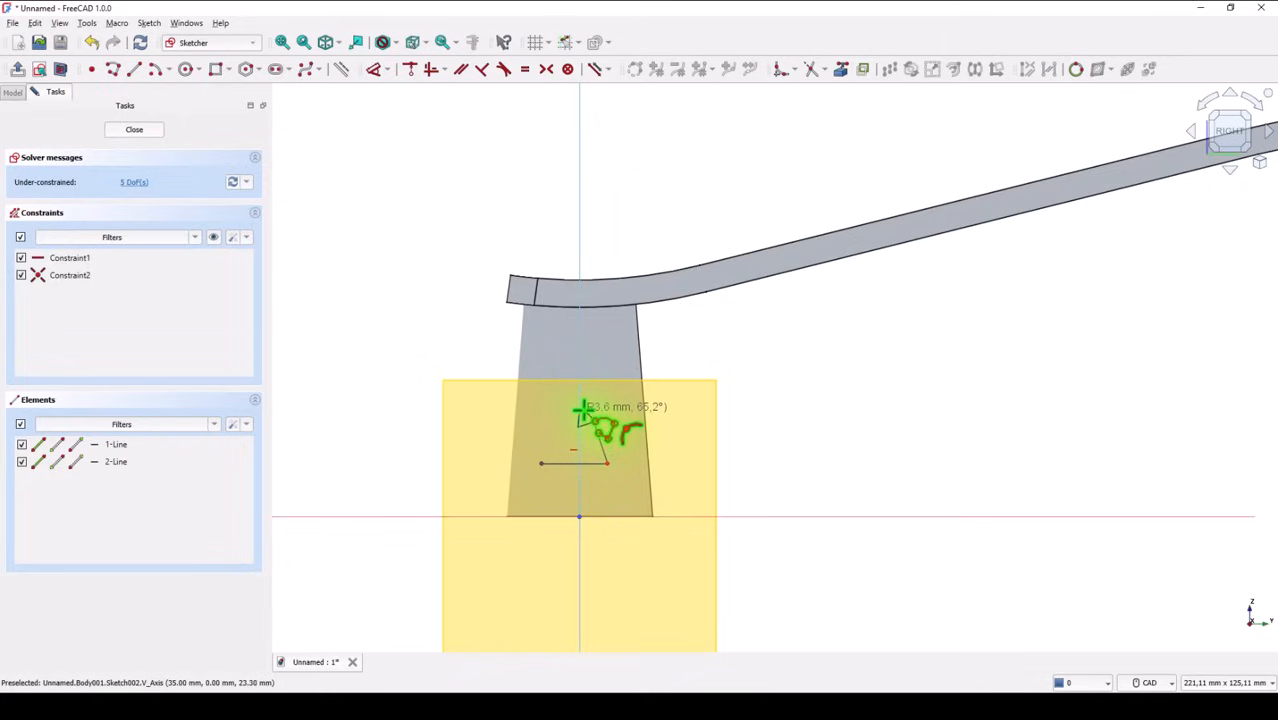
scroll(580, 411, up, 2)
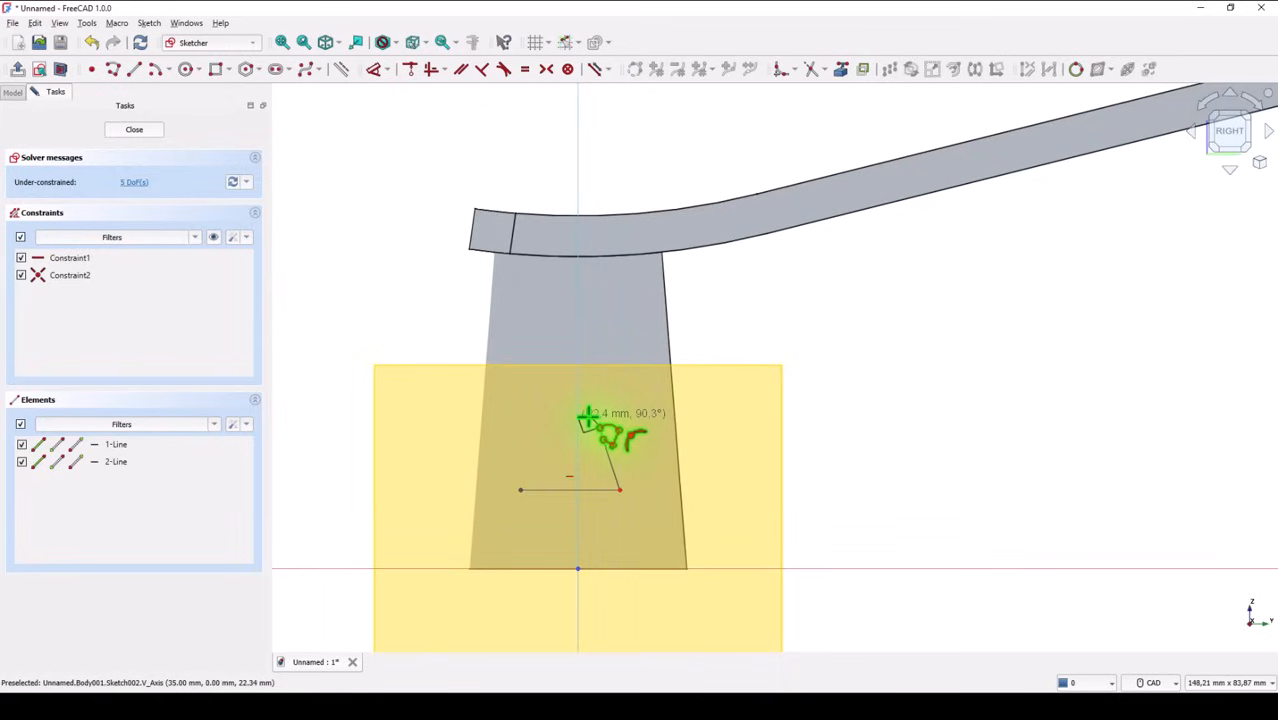
scroll(590, 418, up, 2)
click(590, 419)
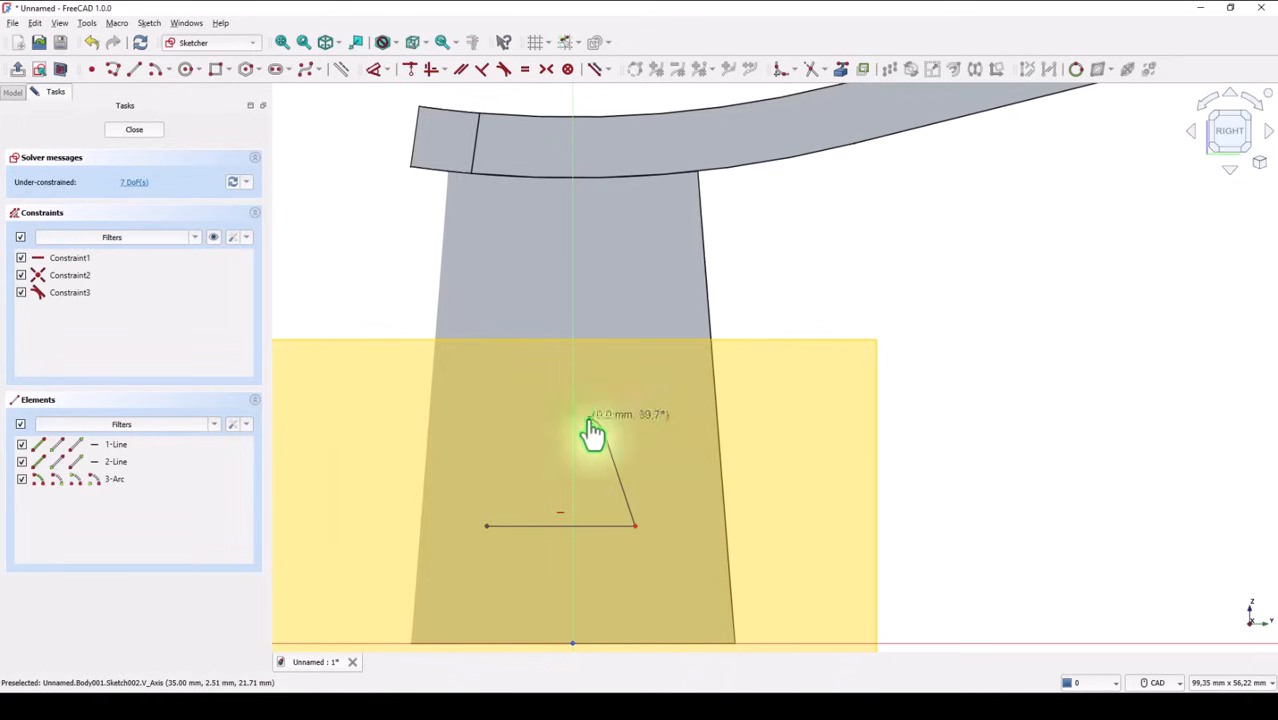
click(527, 403)
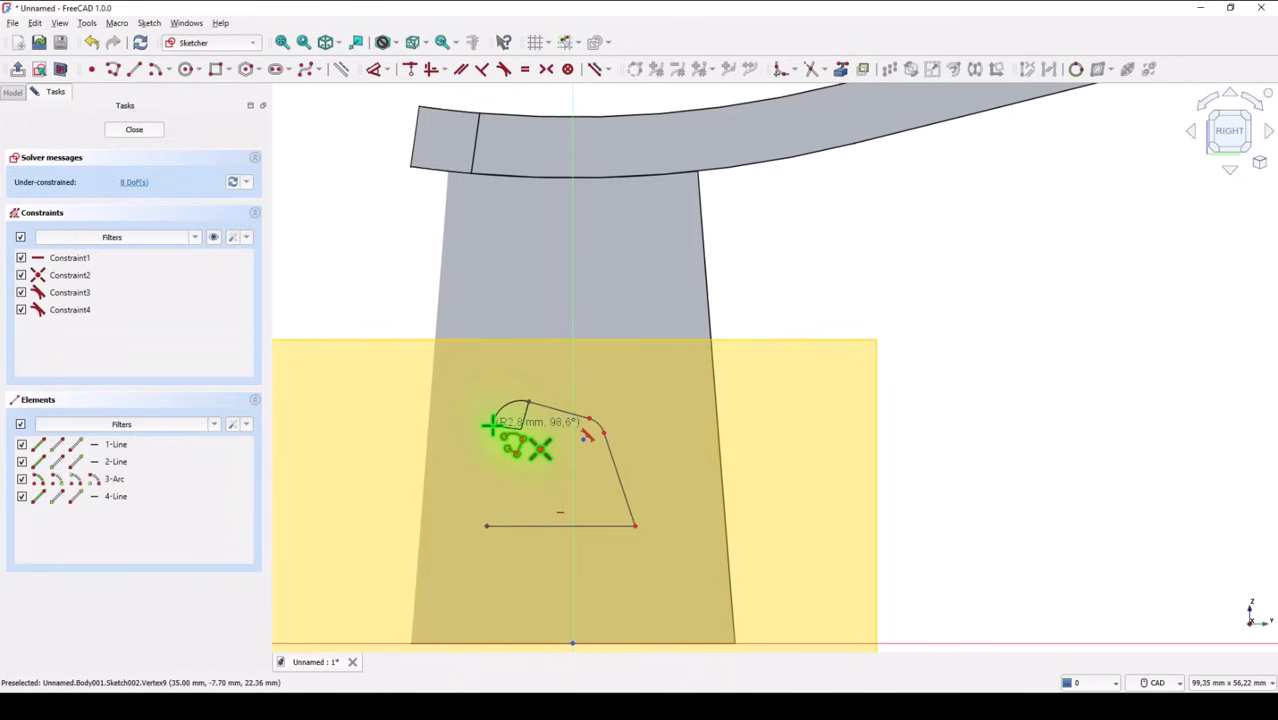
click(491, 427)
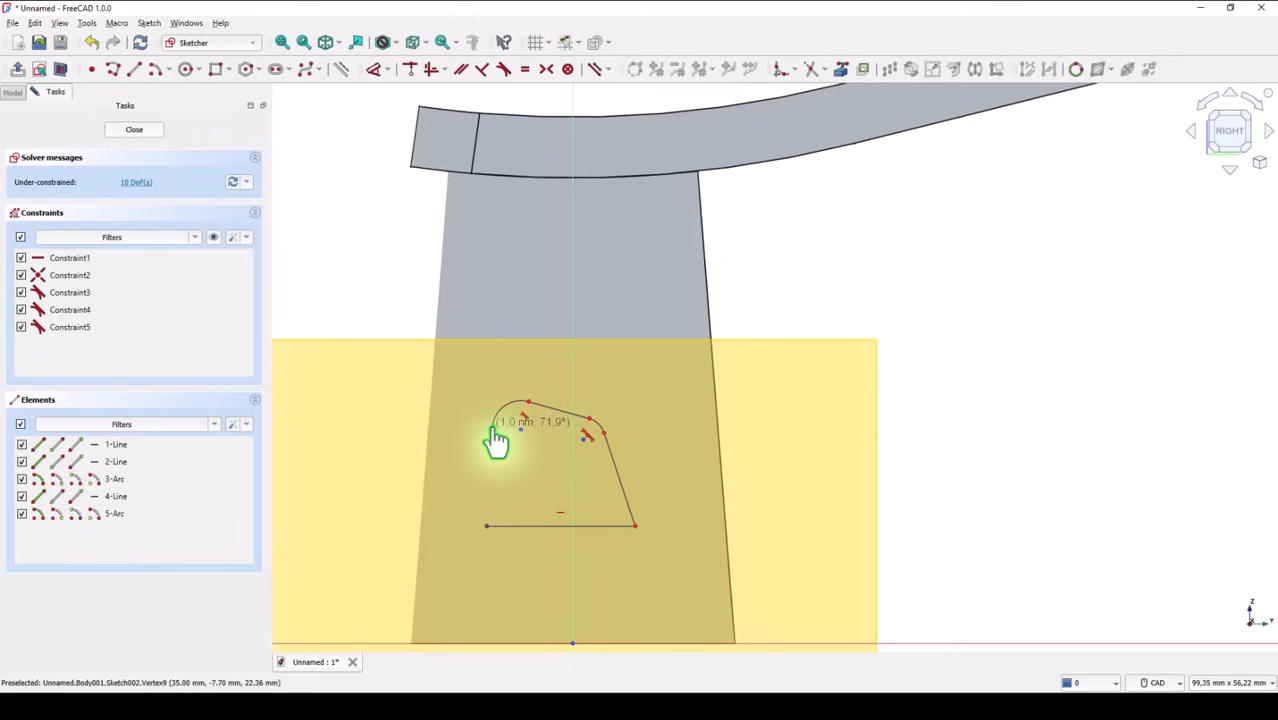
click(477, 525)
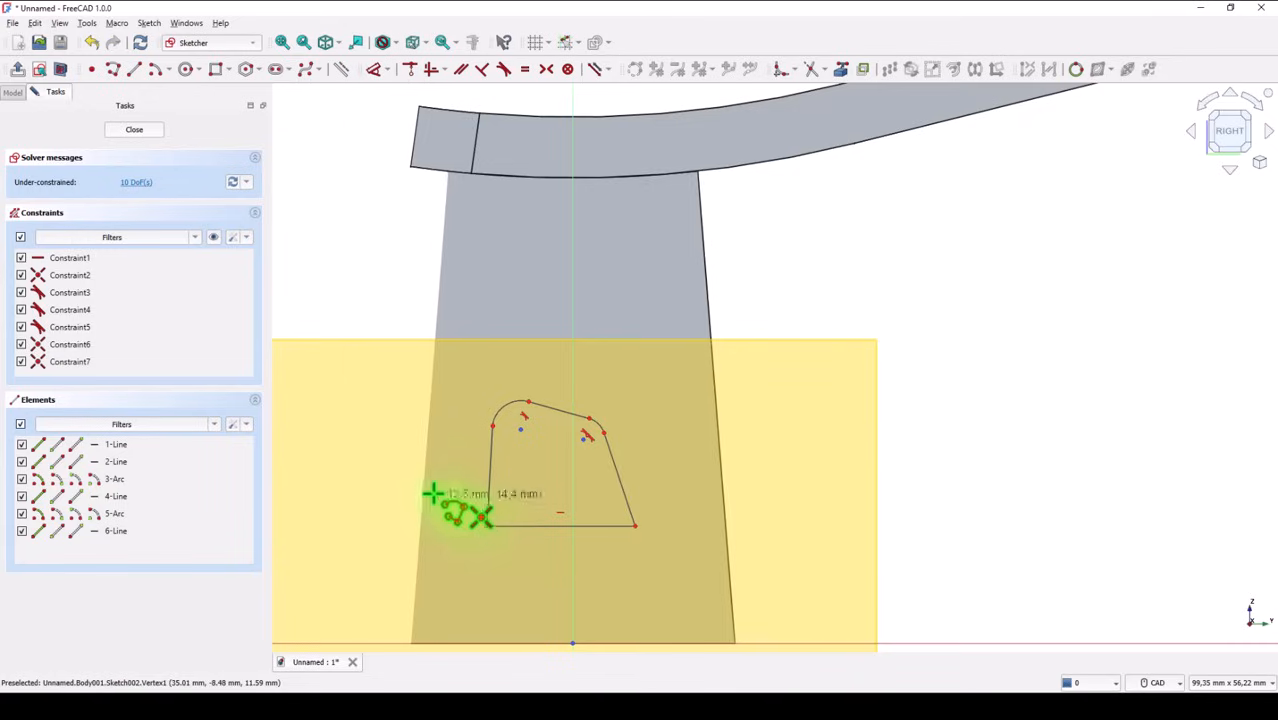
right_click(355, 230)
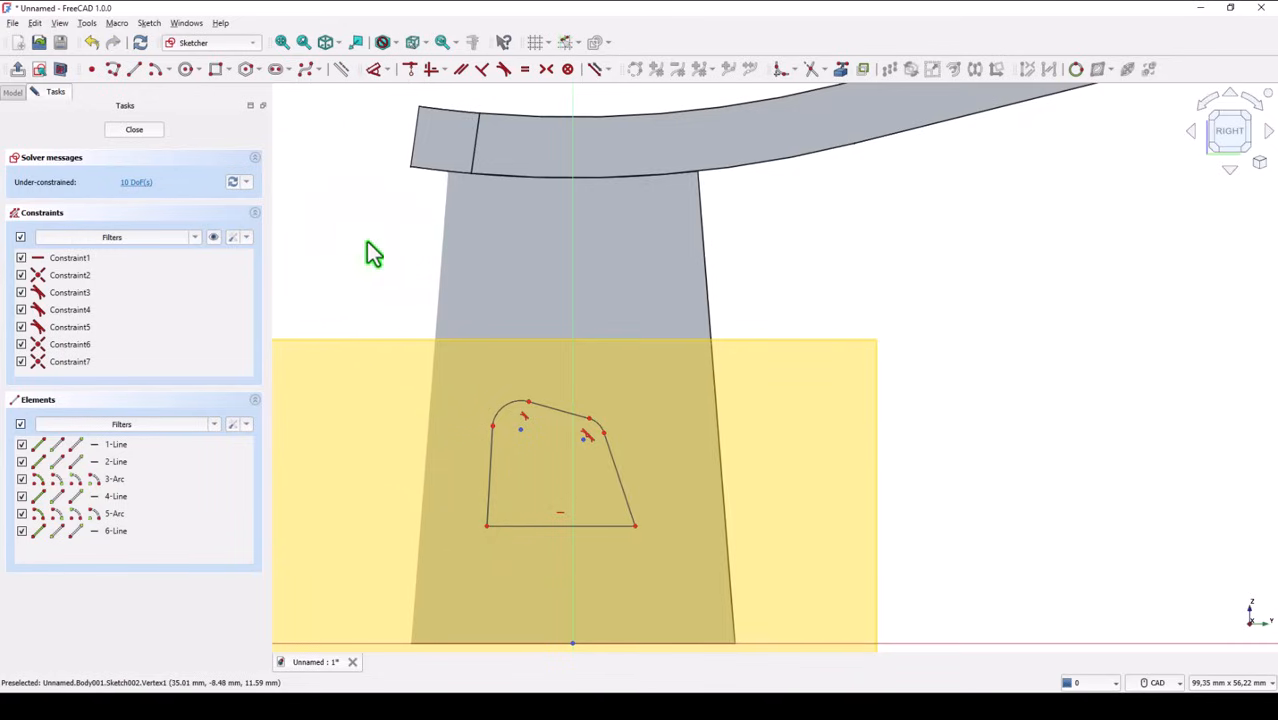
Constrain the two corner arcs of the profile to equal radii
click(524, 69)
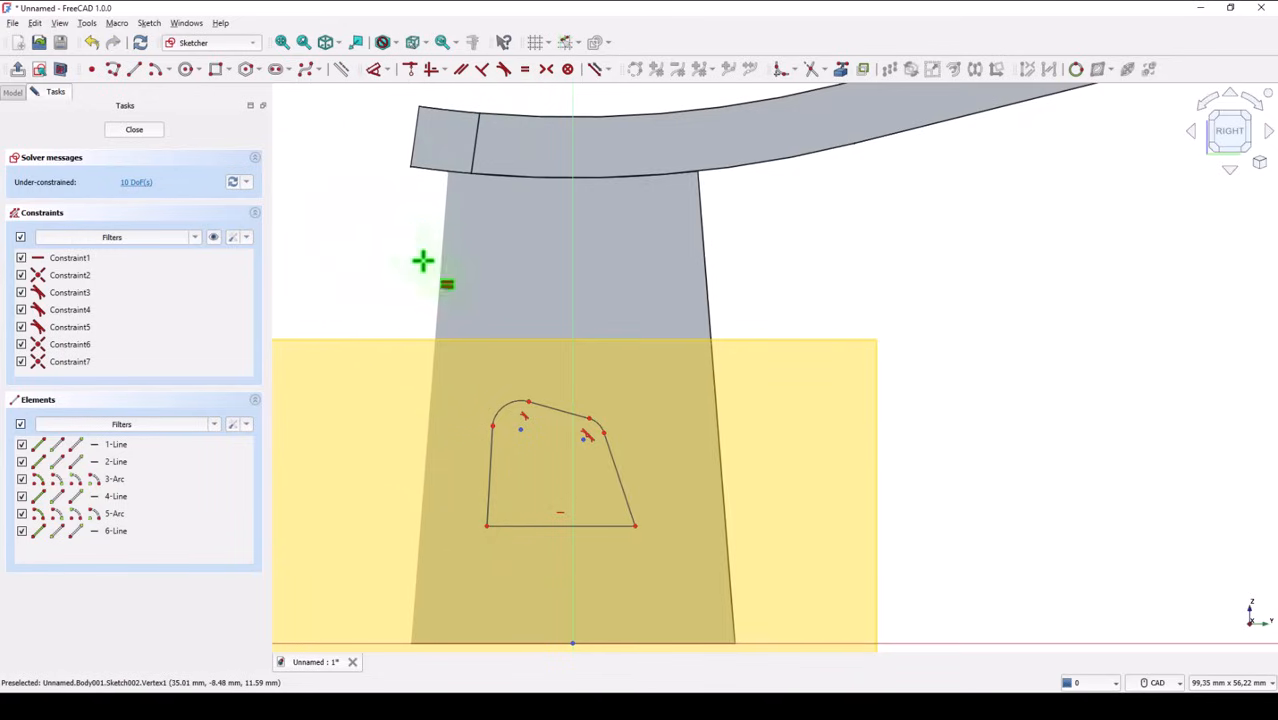
click(501, 412)
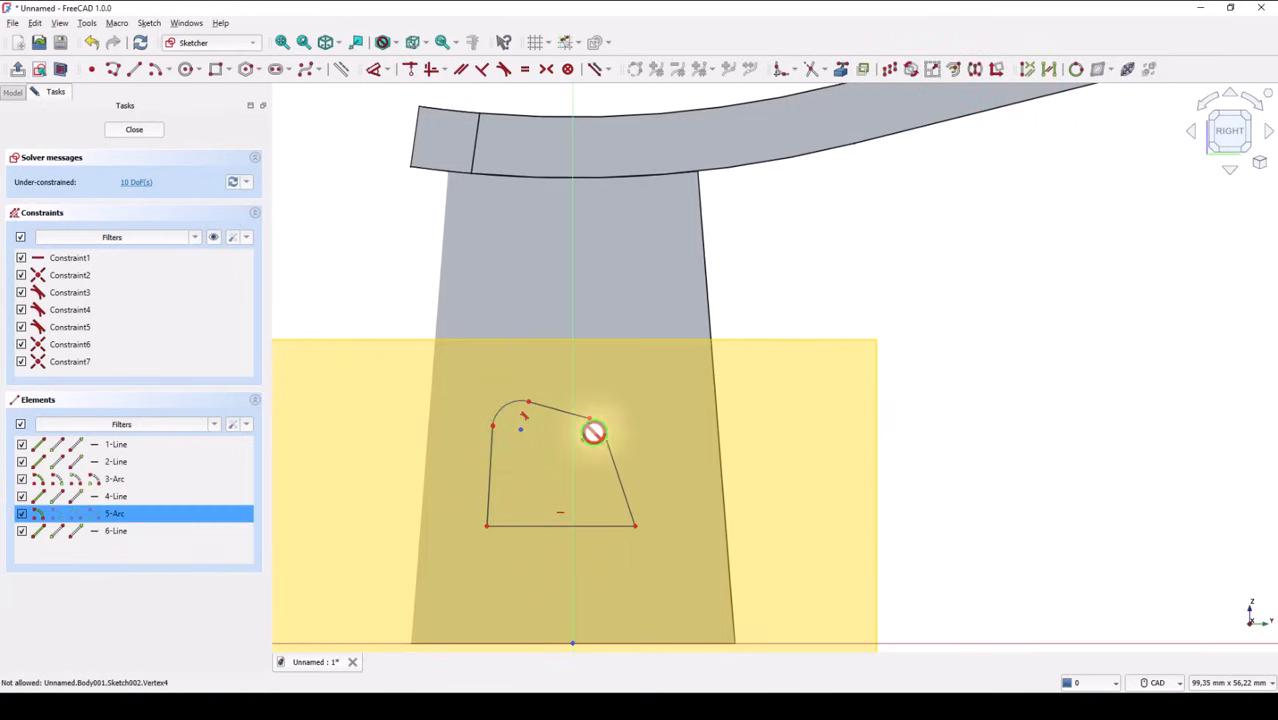
scroll(600, 424, up, 5)
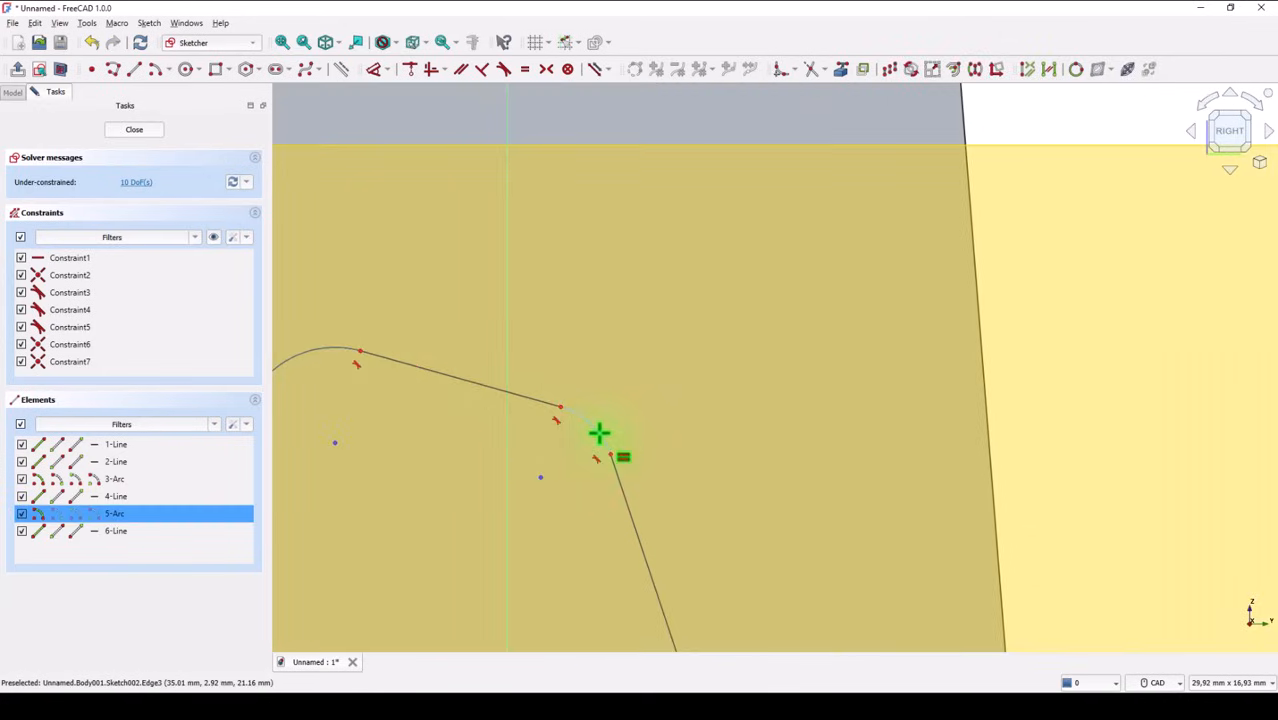
click(605, 448)
scroll(616, 344, down, 1)
scroll(614, 334, down, 2)
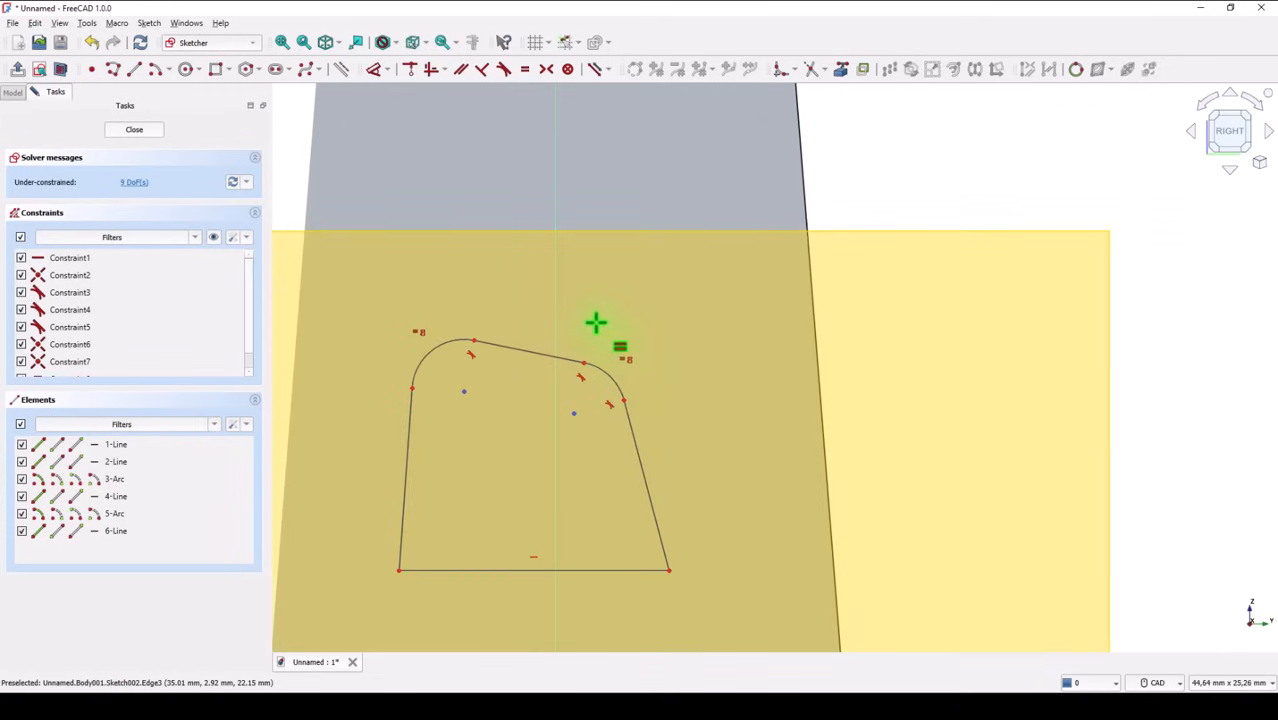
key(Escape)
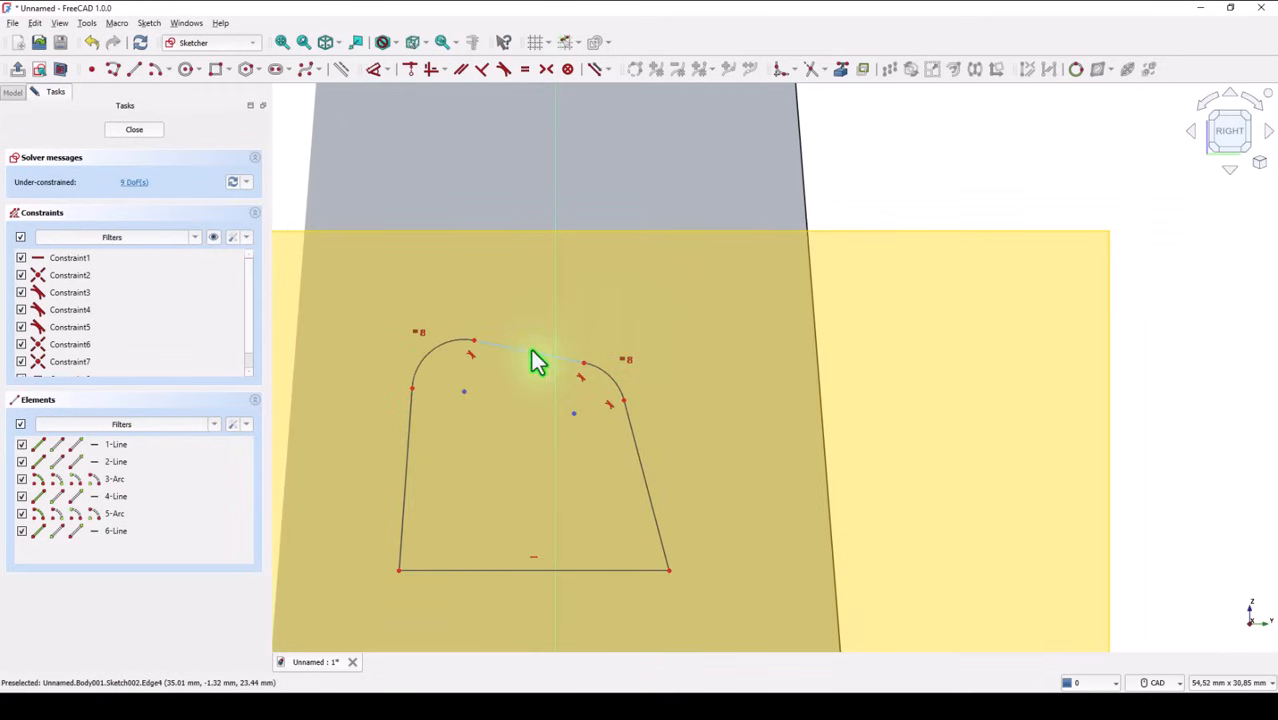
Constrain the short top line horizontal and make the two arc centres symmetric about the vertical axis
click(536, 354)
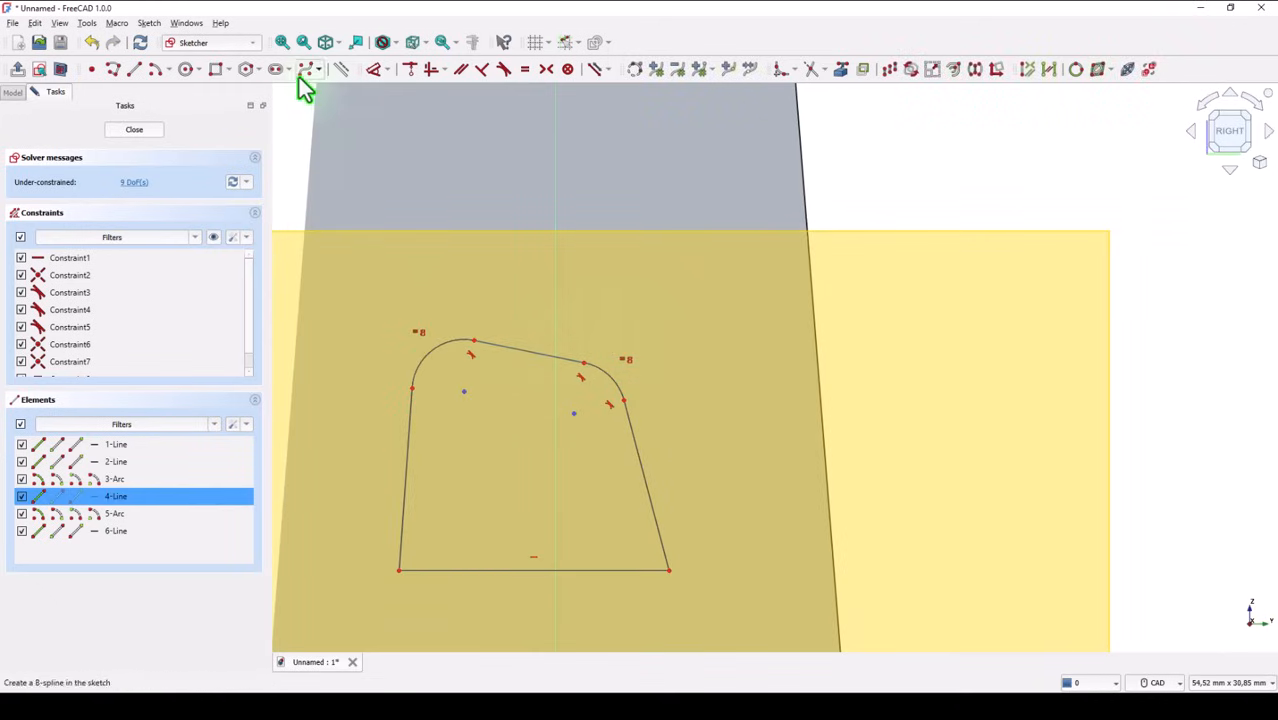
click(433, 70)
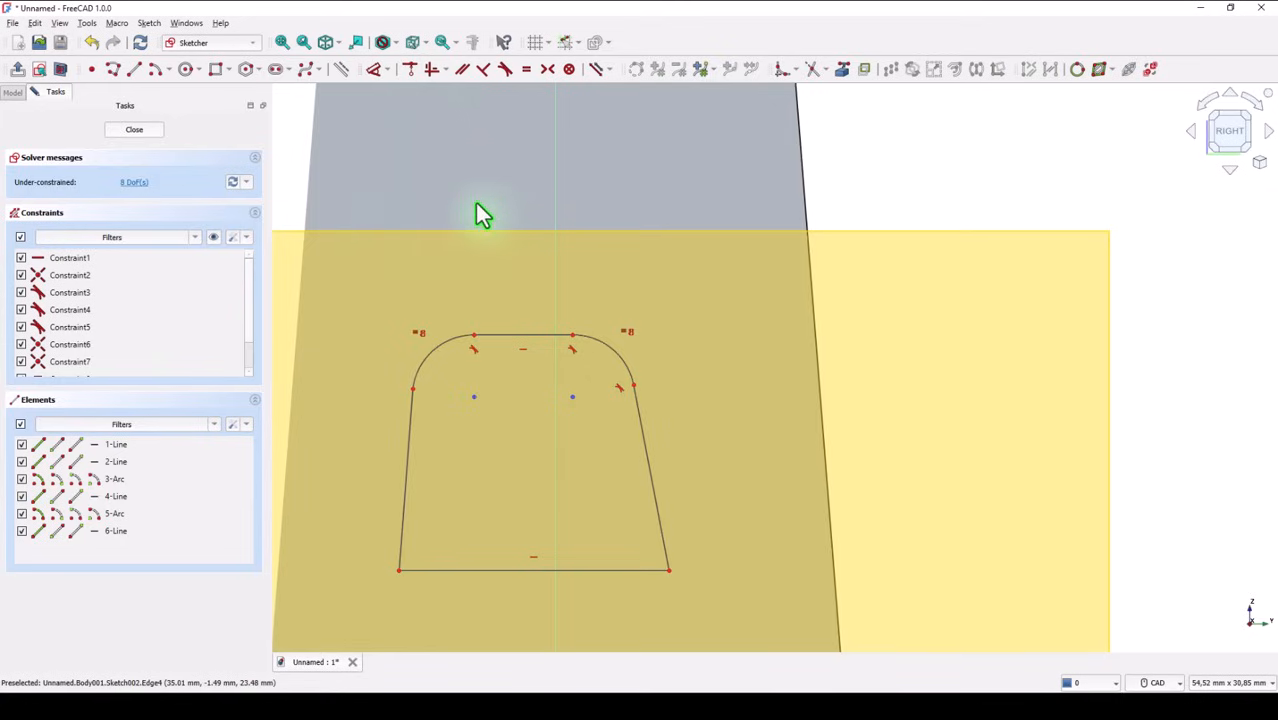
click(545, 70)
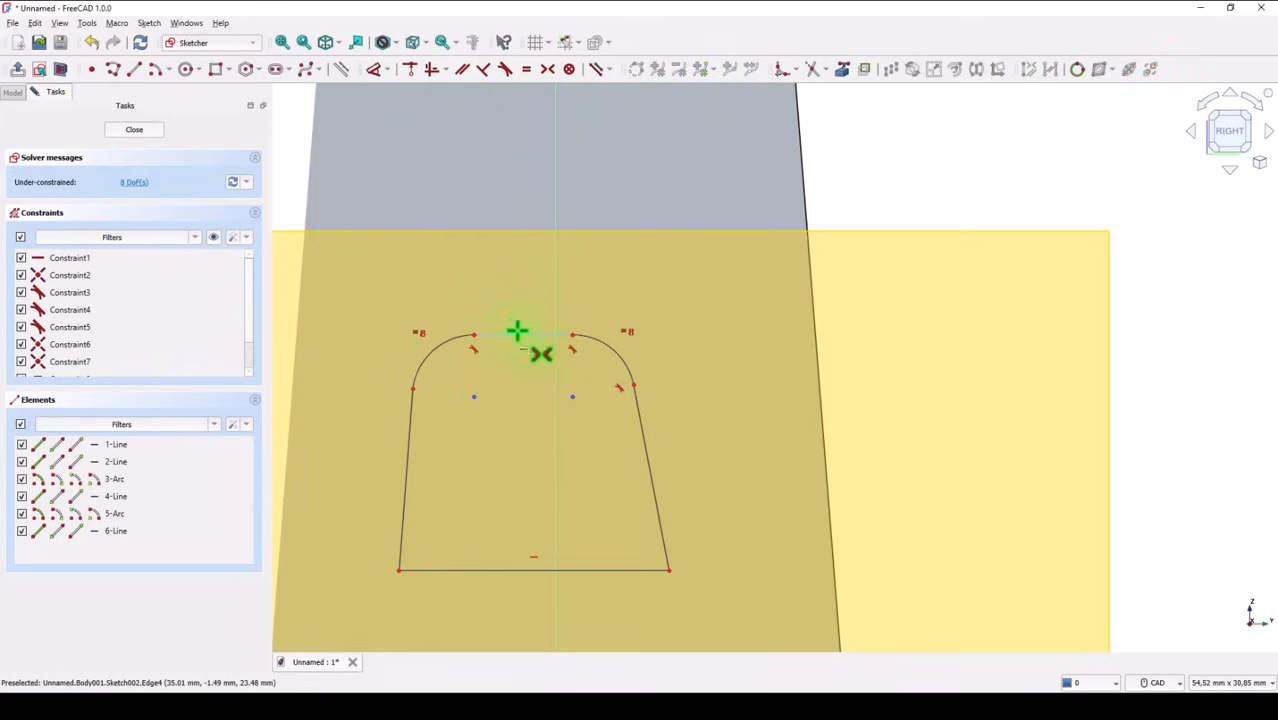
click(474, 399)
click(573, 397)
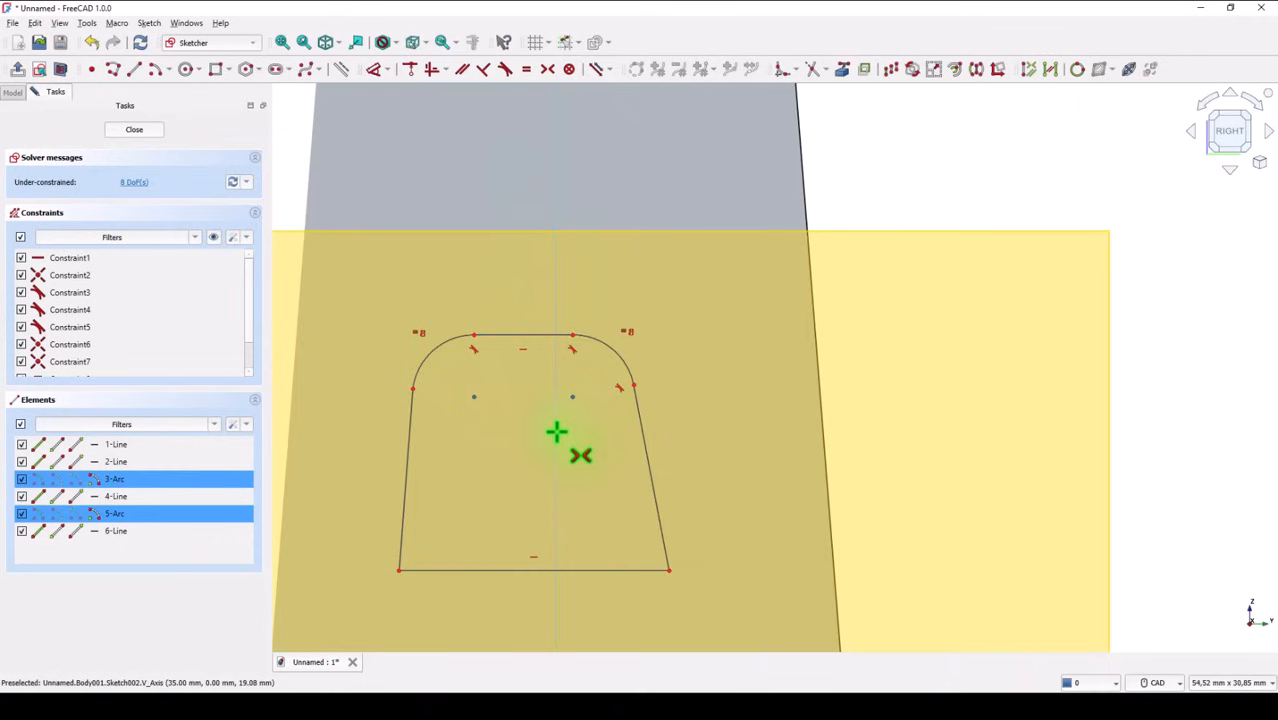
click(557, 432)
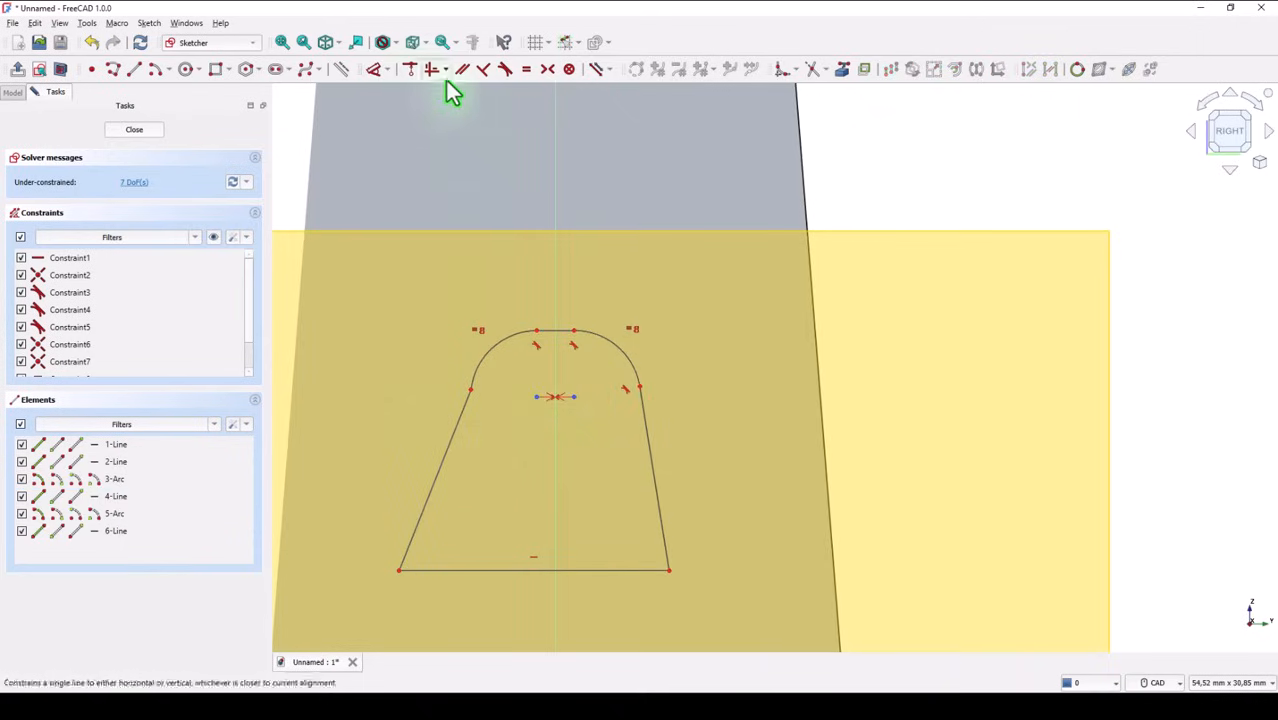
Make the left slanted line tangent to its corner arc and constrain both slanted sides to equal length
click(505, 69)
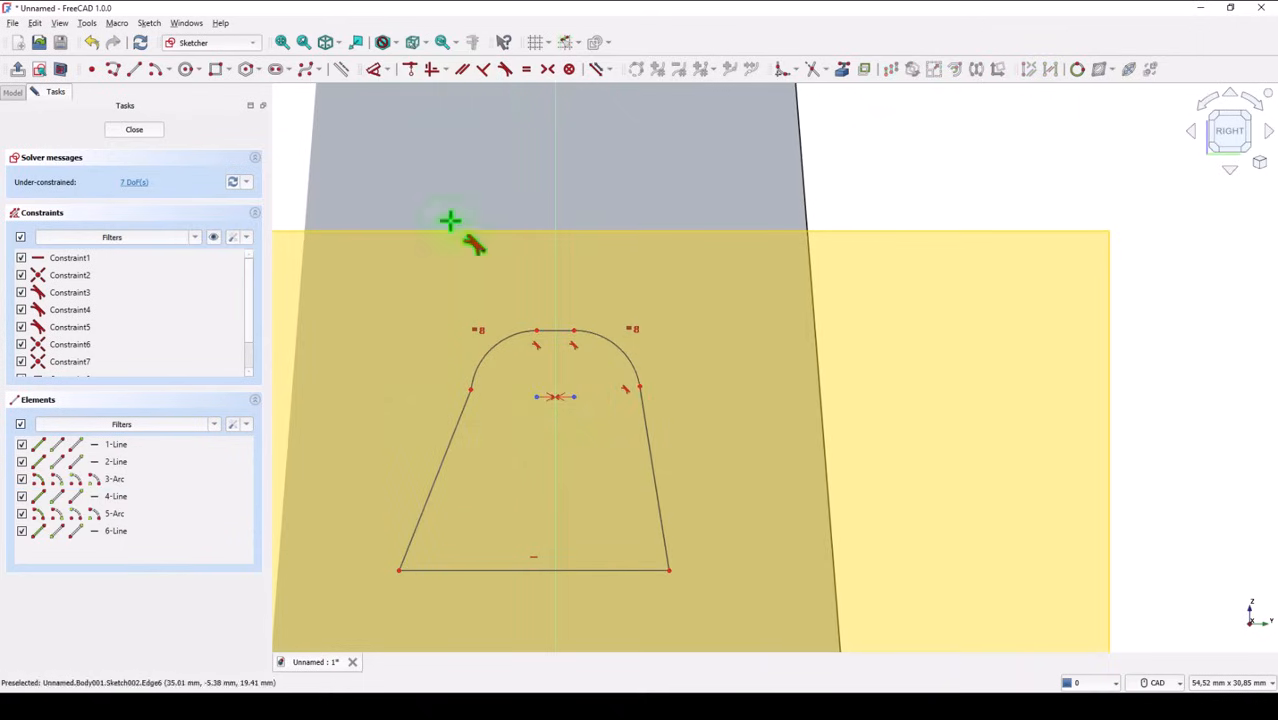
click(466, 390)
click(479, 374)
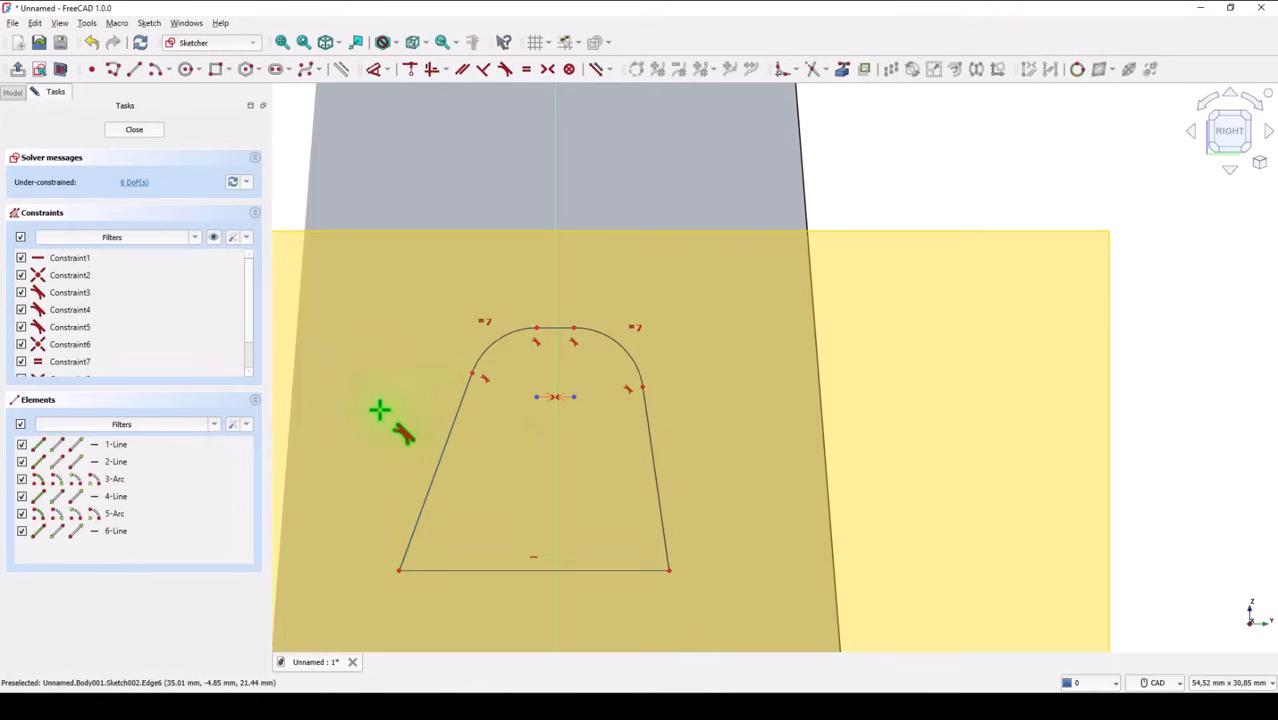
click(451, 434)
click(653, 456)
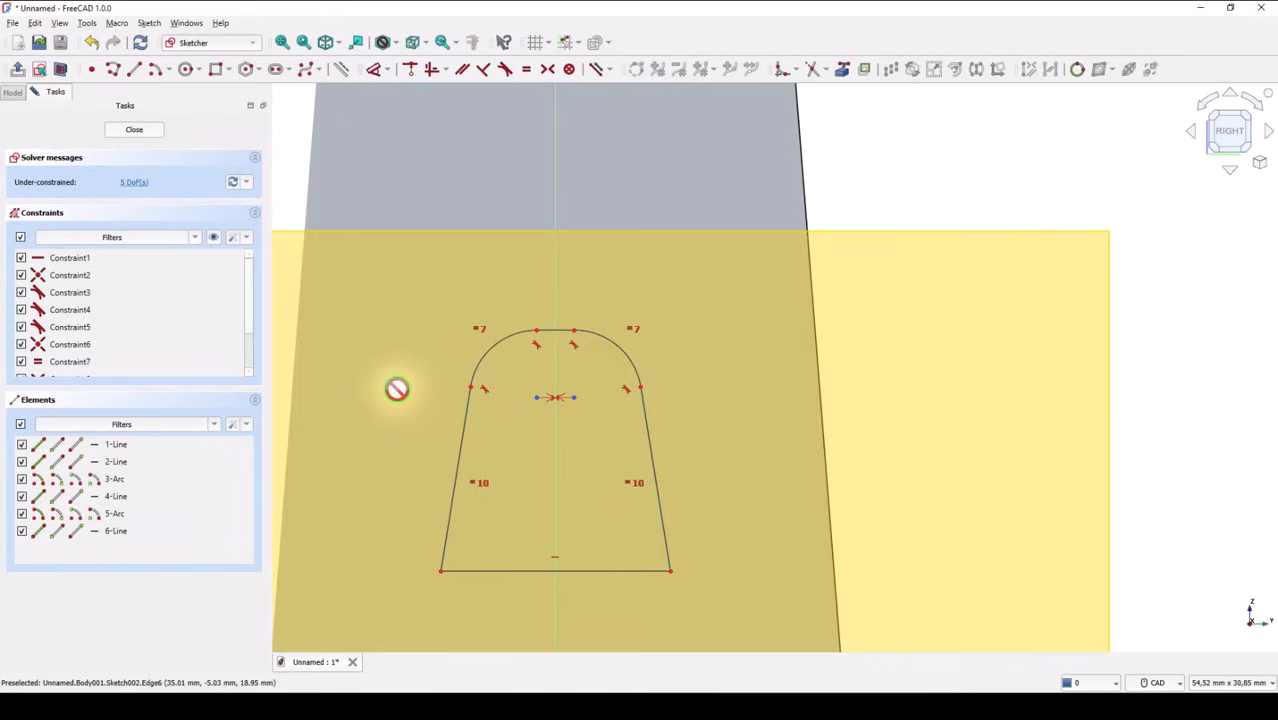
Dimension the profile's base line at 16 mm above the horizontal axis
scroll(428, 403, down, 1)
middle_drag(430, 401, 469, 236)
scroll(471, 238, down, 1)
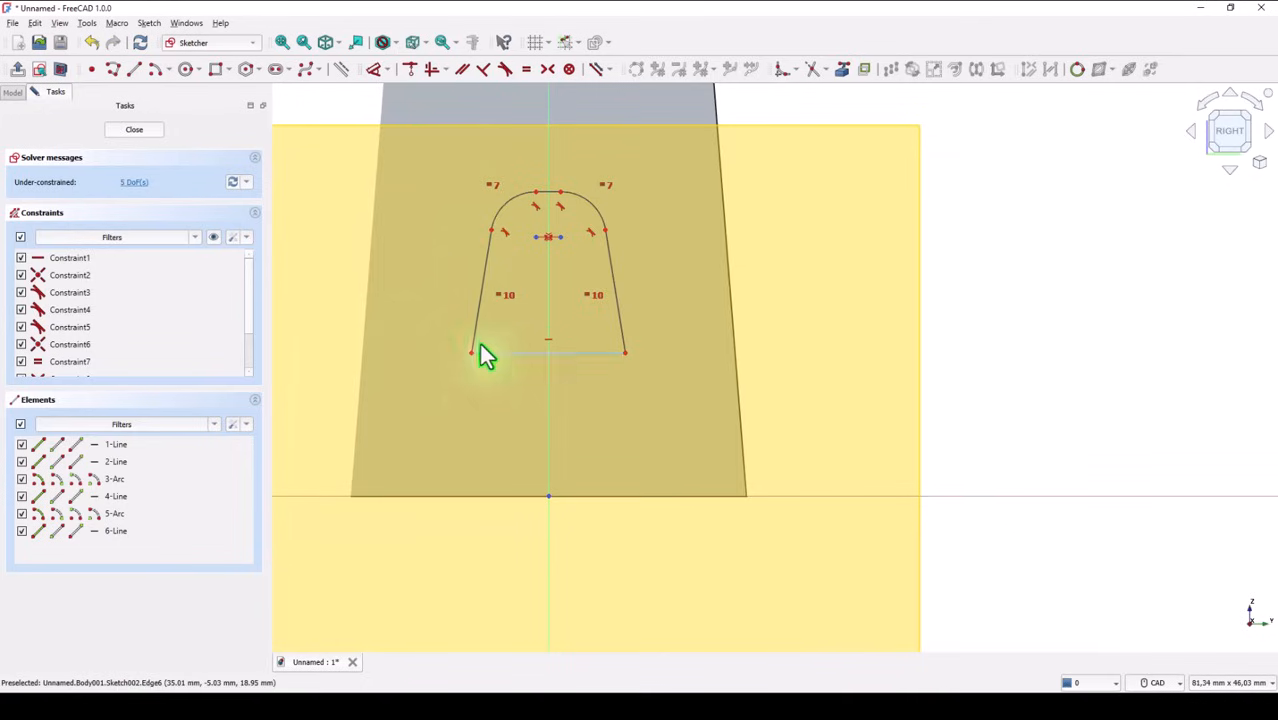
click(374, 70)
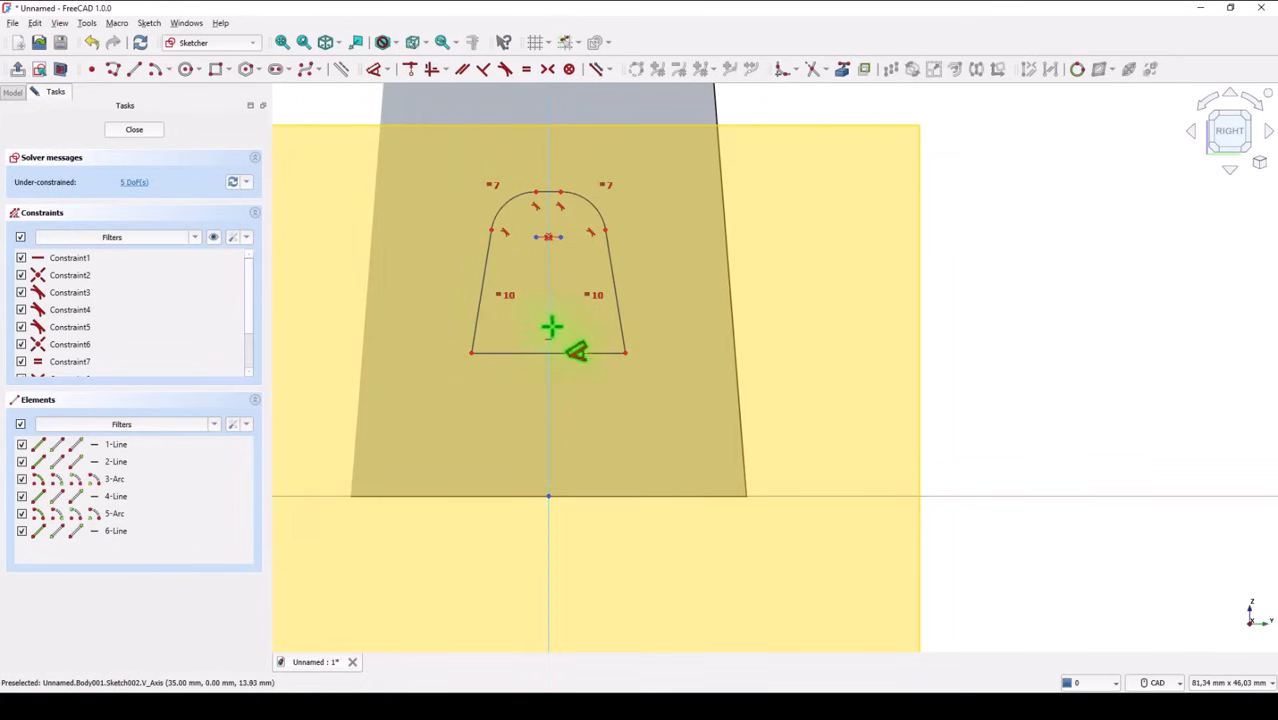
click(626, 352)
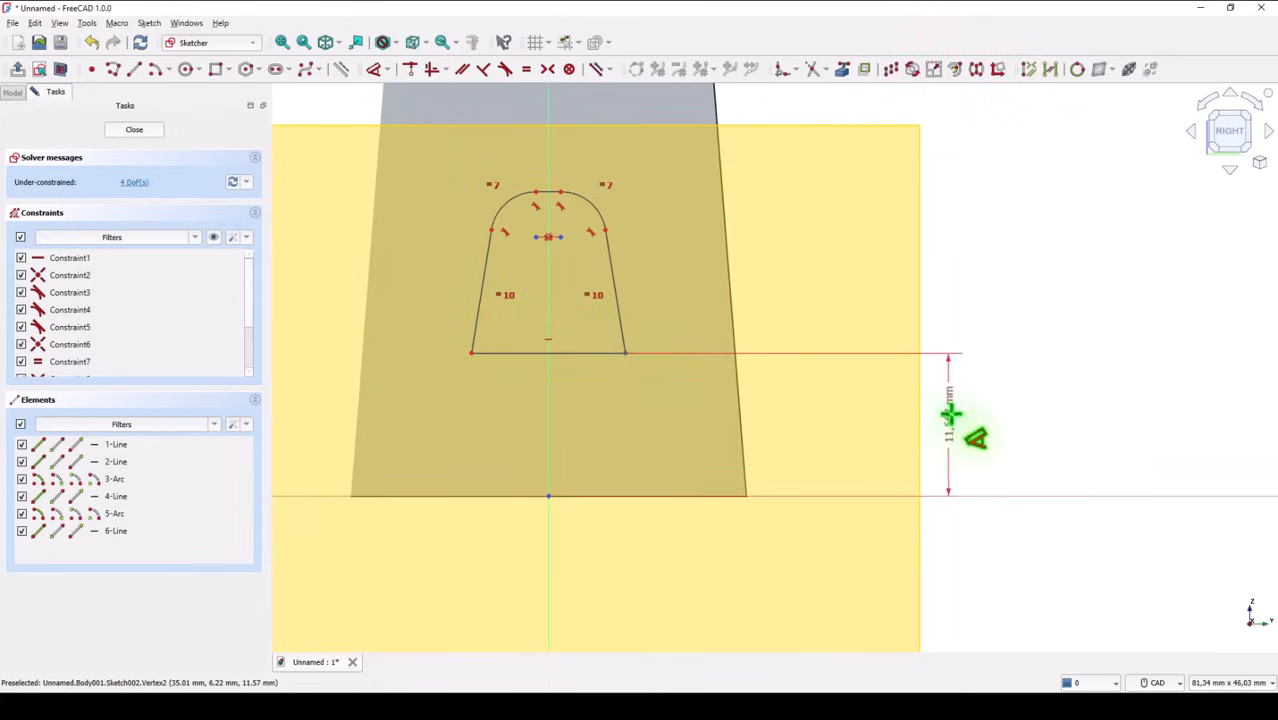
click(963, 430)
text(1)
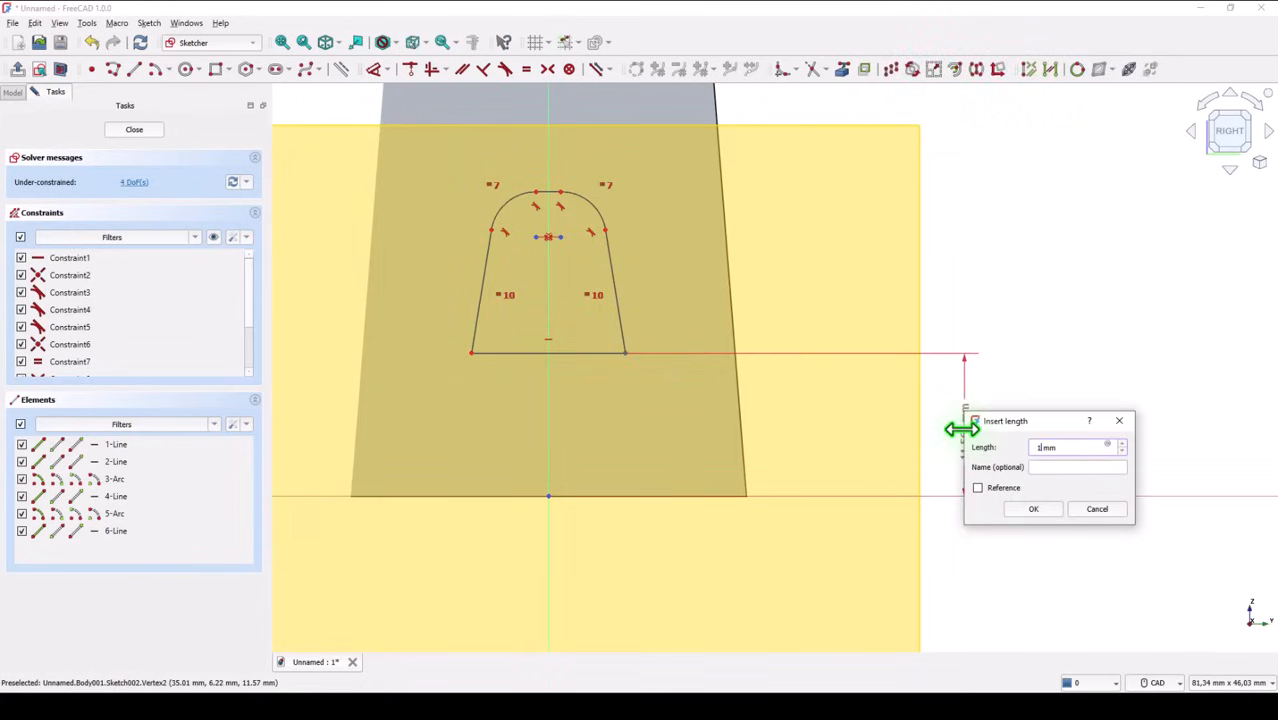
text(6)
key(Return)
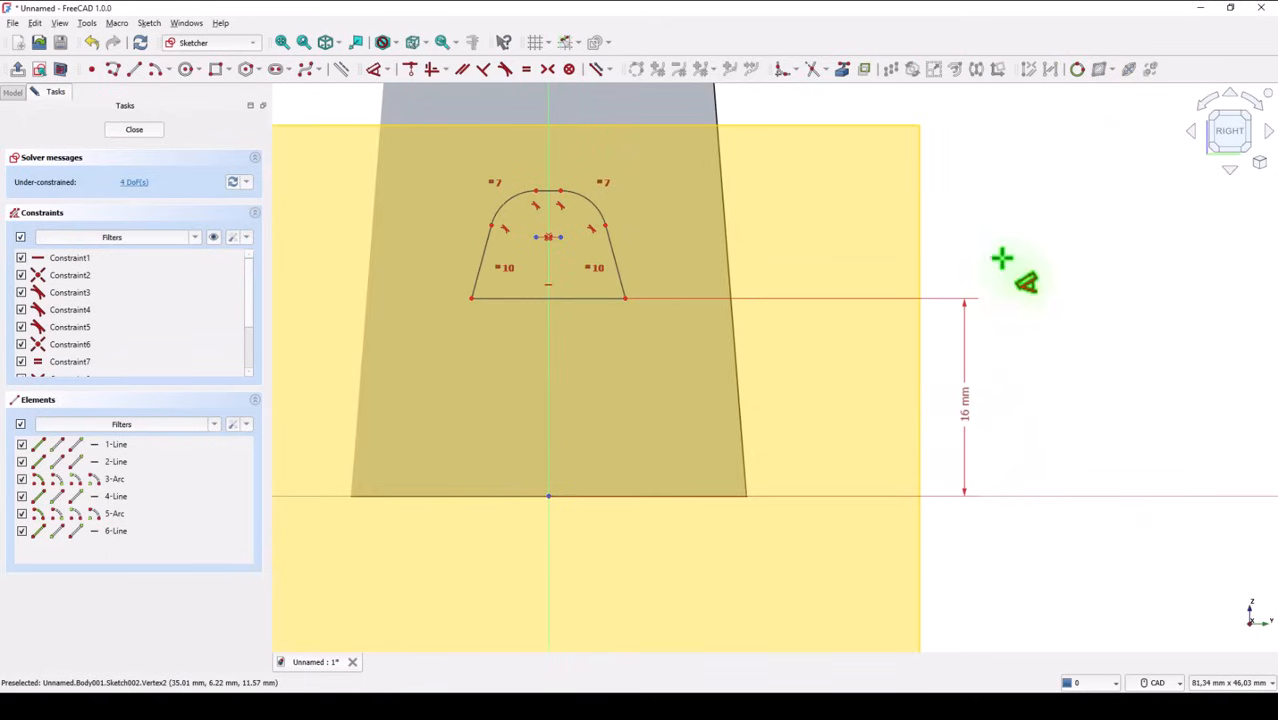
Set the radius of the profile's left corner arc to 1 mm
click(493, 197)
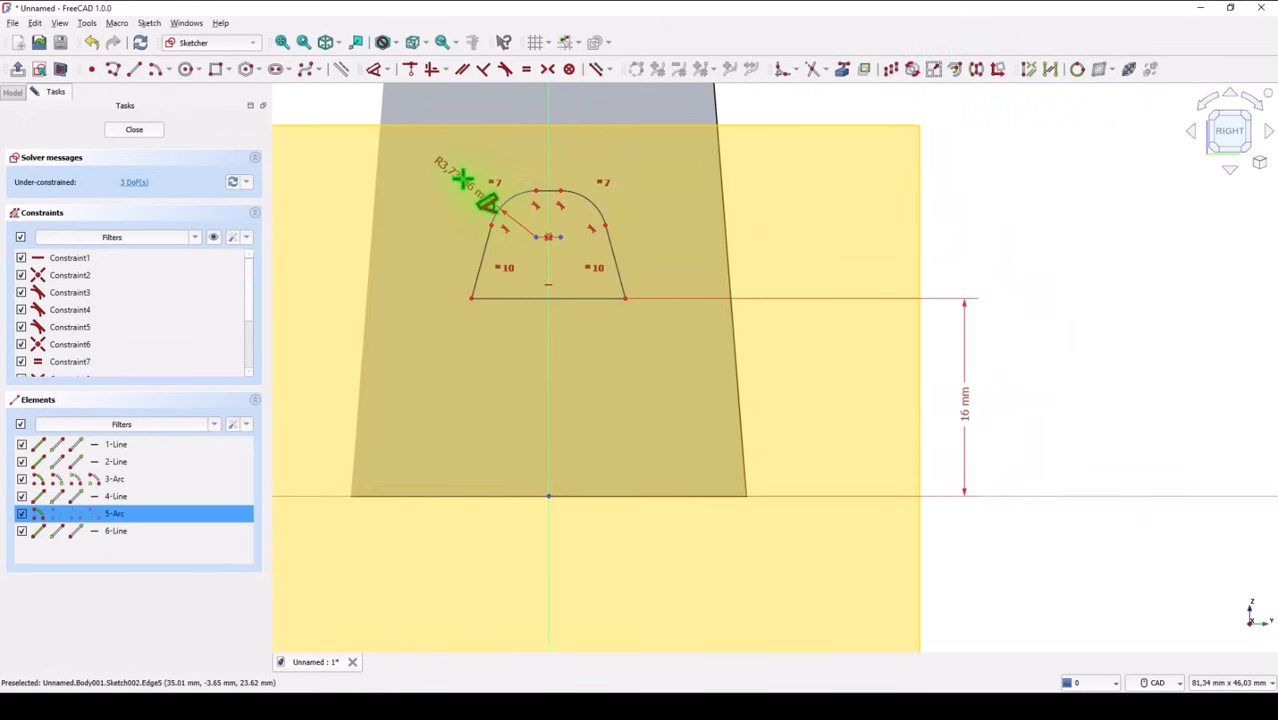
click(450, 170)
text(1)
key(Return)
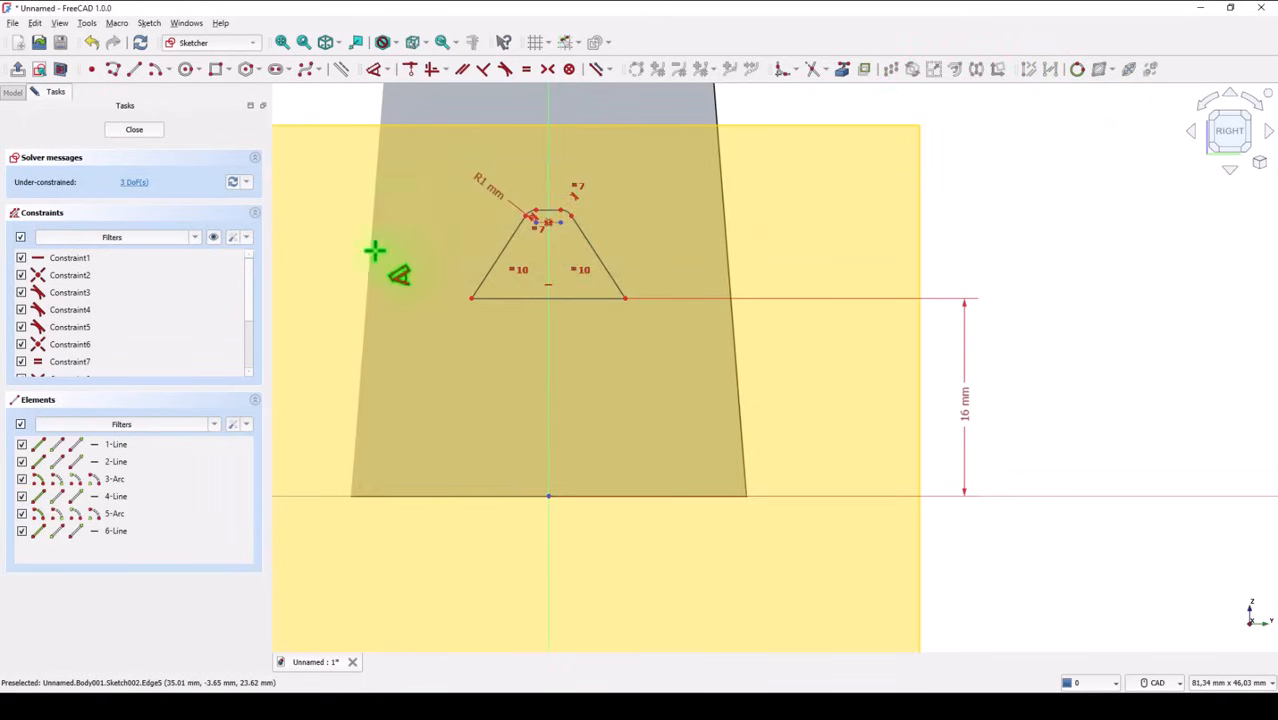
Dimension the angle between the profile's two slanted sides at 30° and the base line's length at 10.5 mm
click(481, 277)
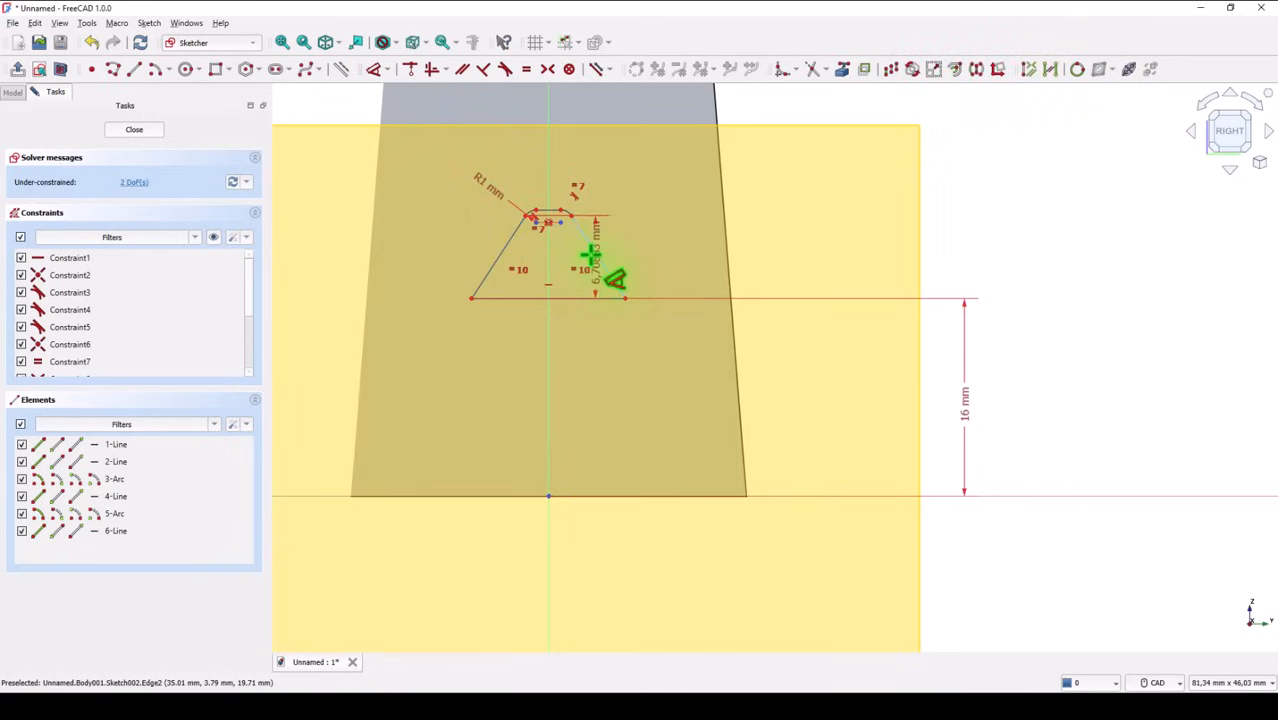
click(601, 264)
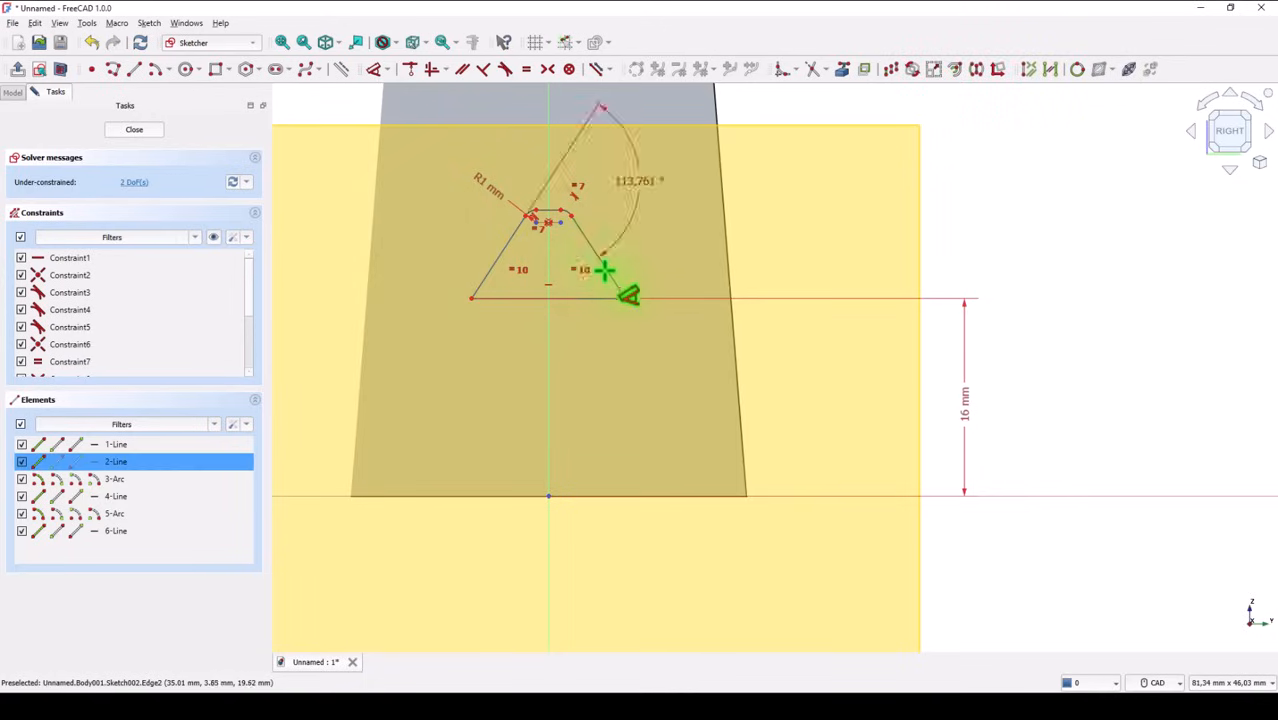
click(563, 372)
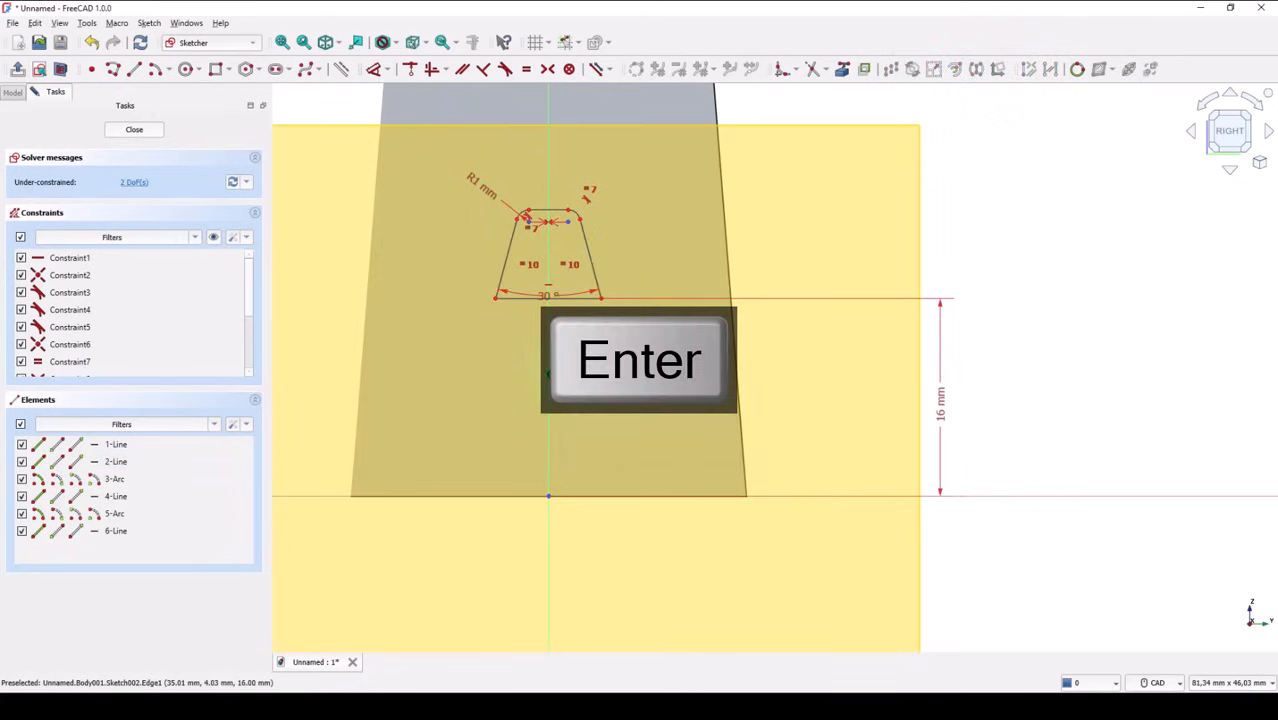
click(577, 303)
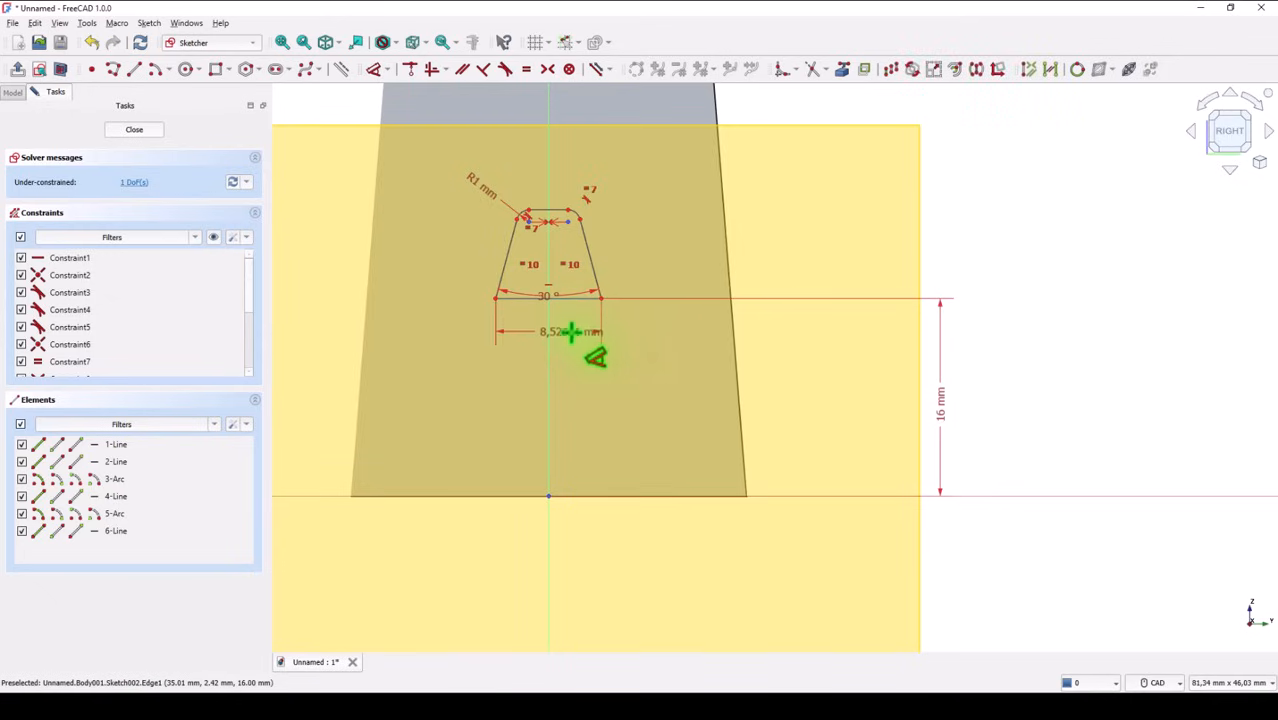
click(572, 337)
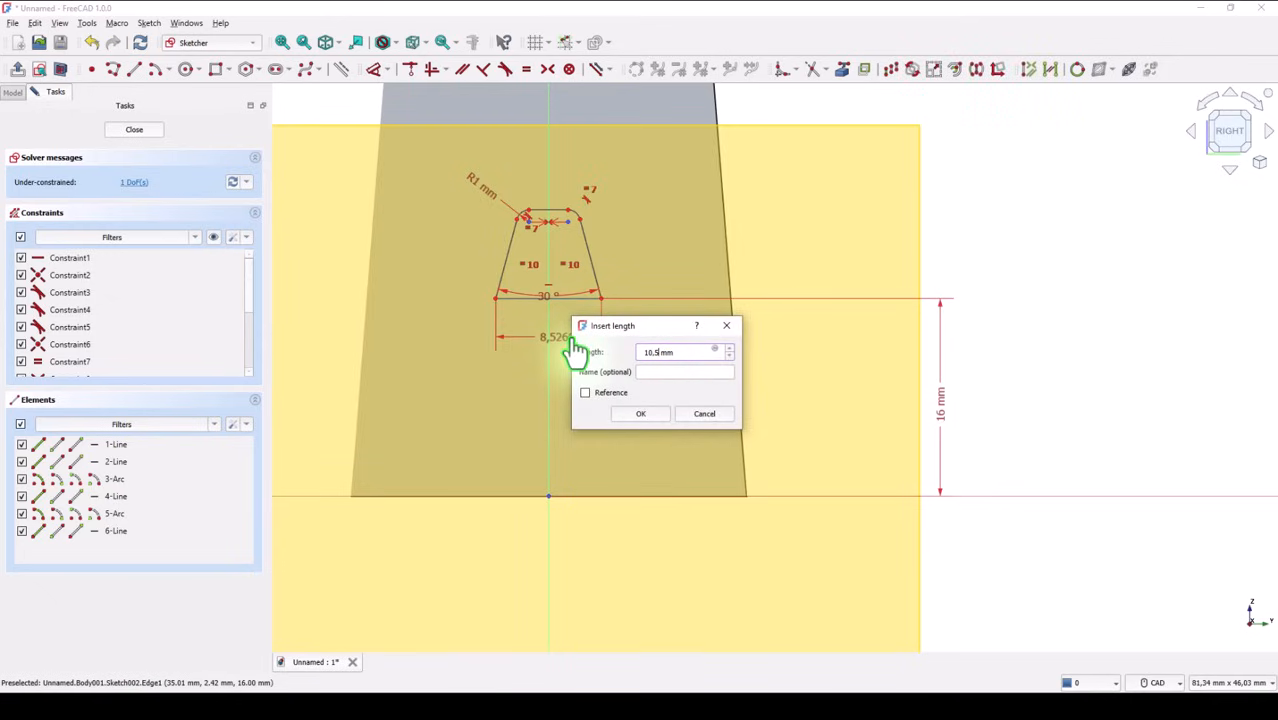
key(Return)
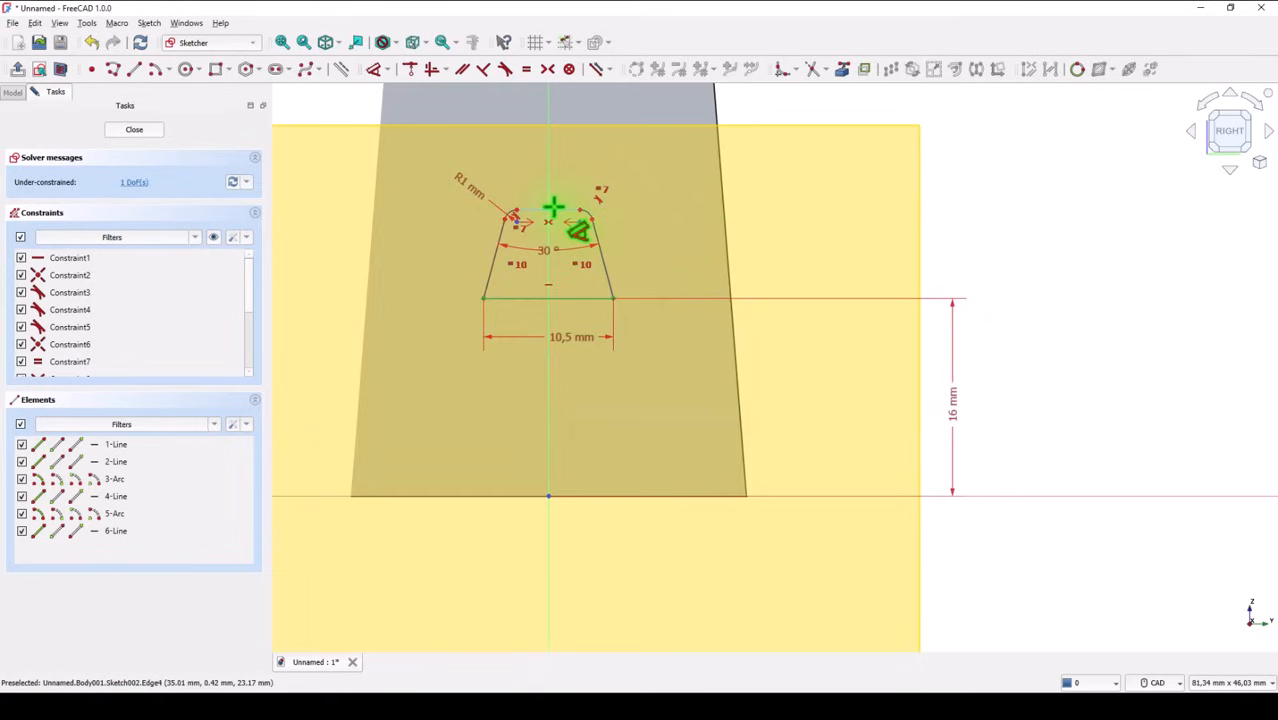
Dimension the height between the profile's top and base lines at 6.5 mm and close the sketch
click(553, 209)
click(563, 298)
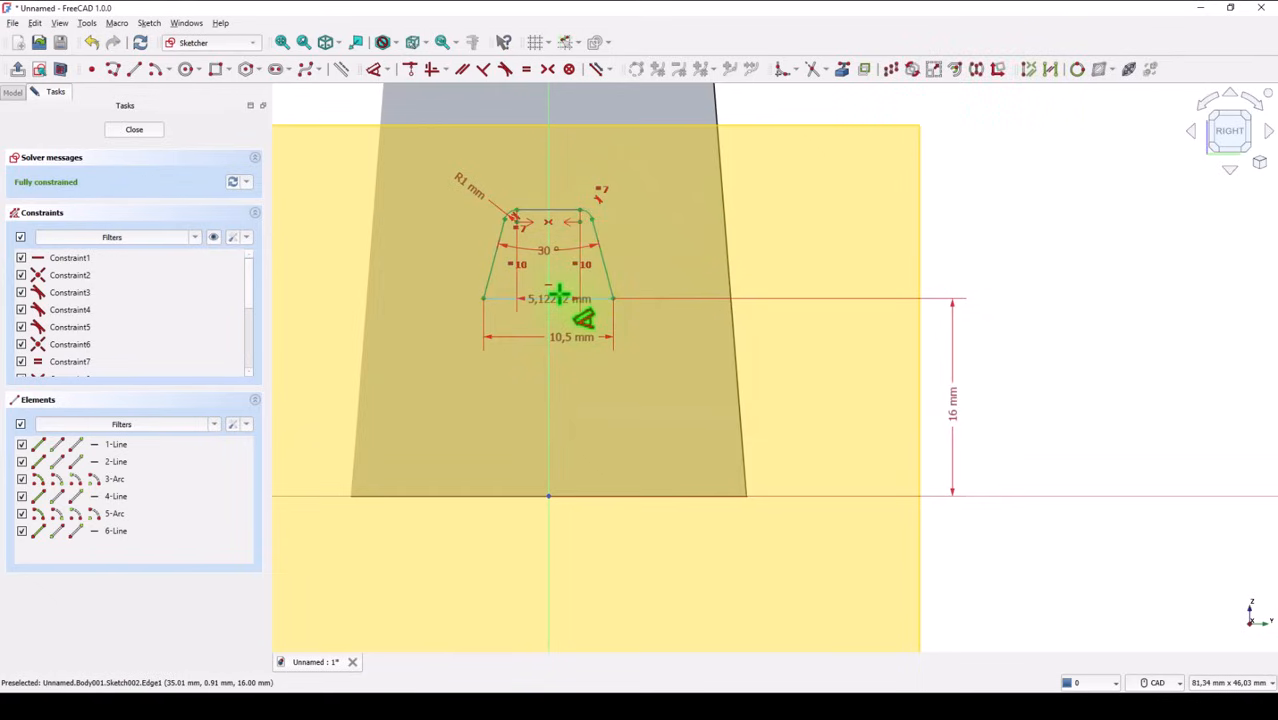
click(679, 245)
text(6,5)
key(Return)
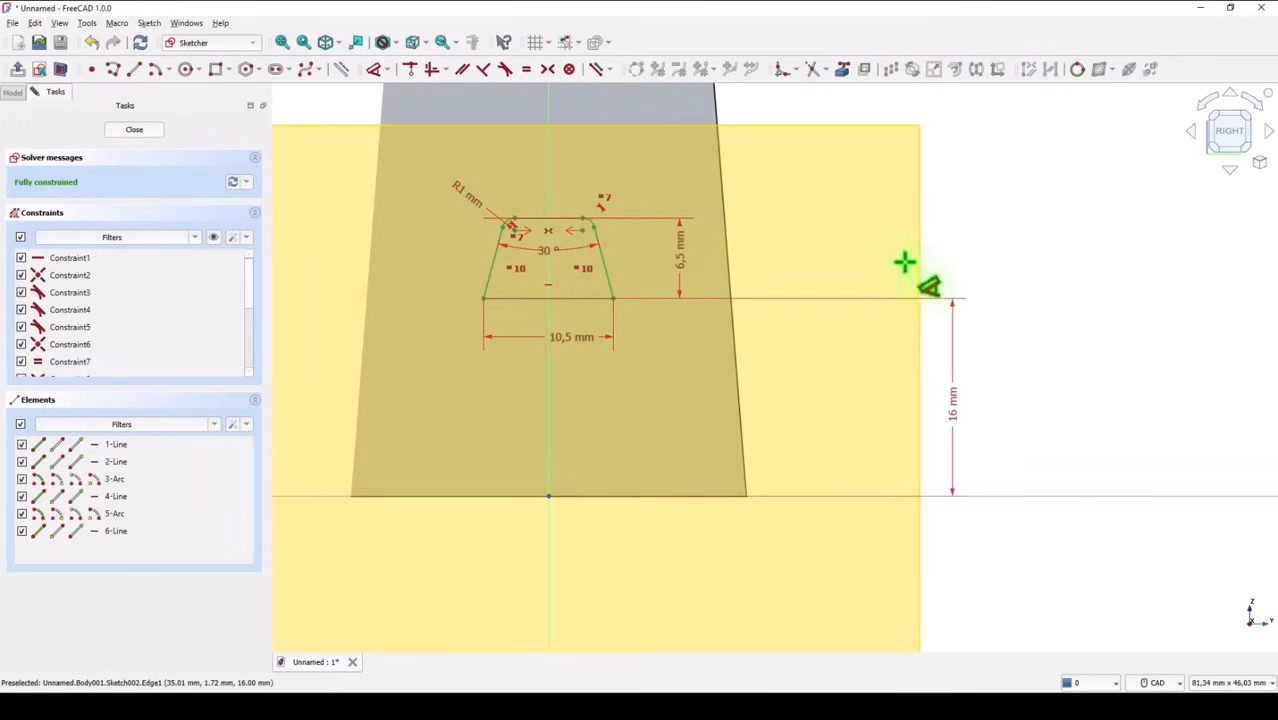
click(140, 132)
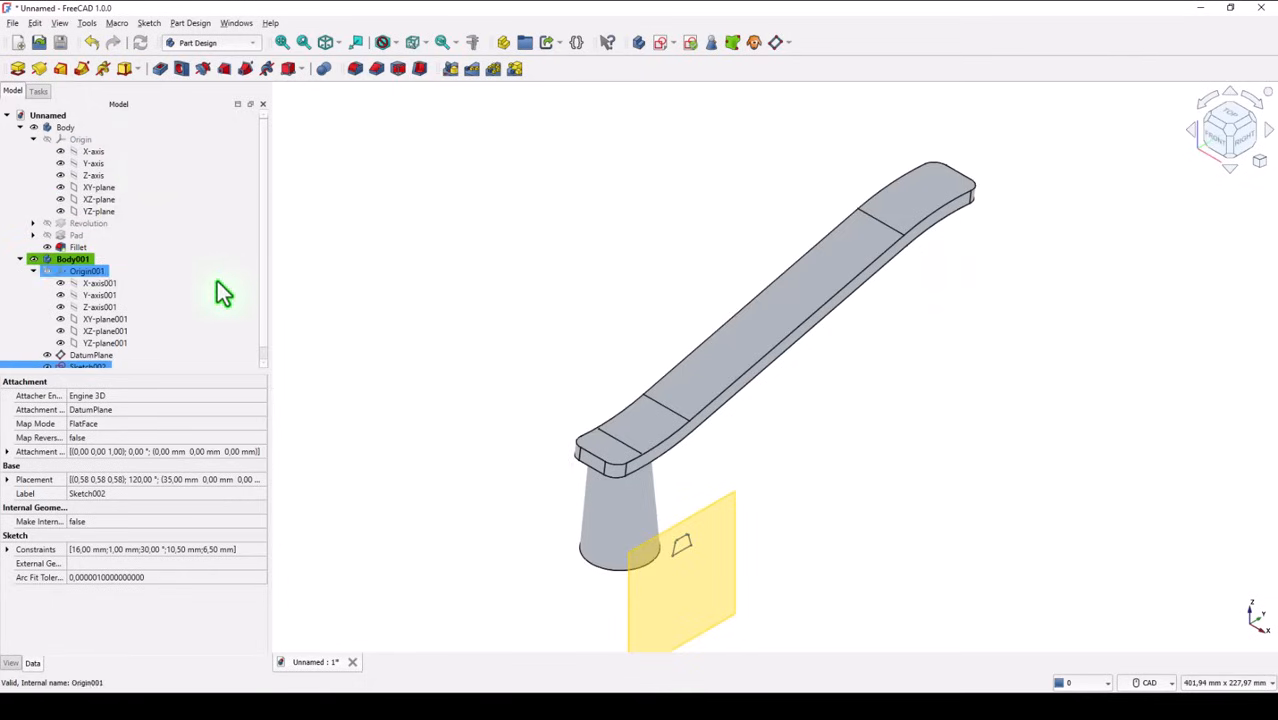
Hide the second body's datum plane and clear the selection
click(86, 356)
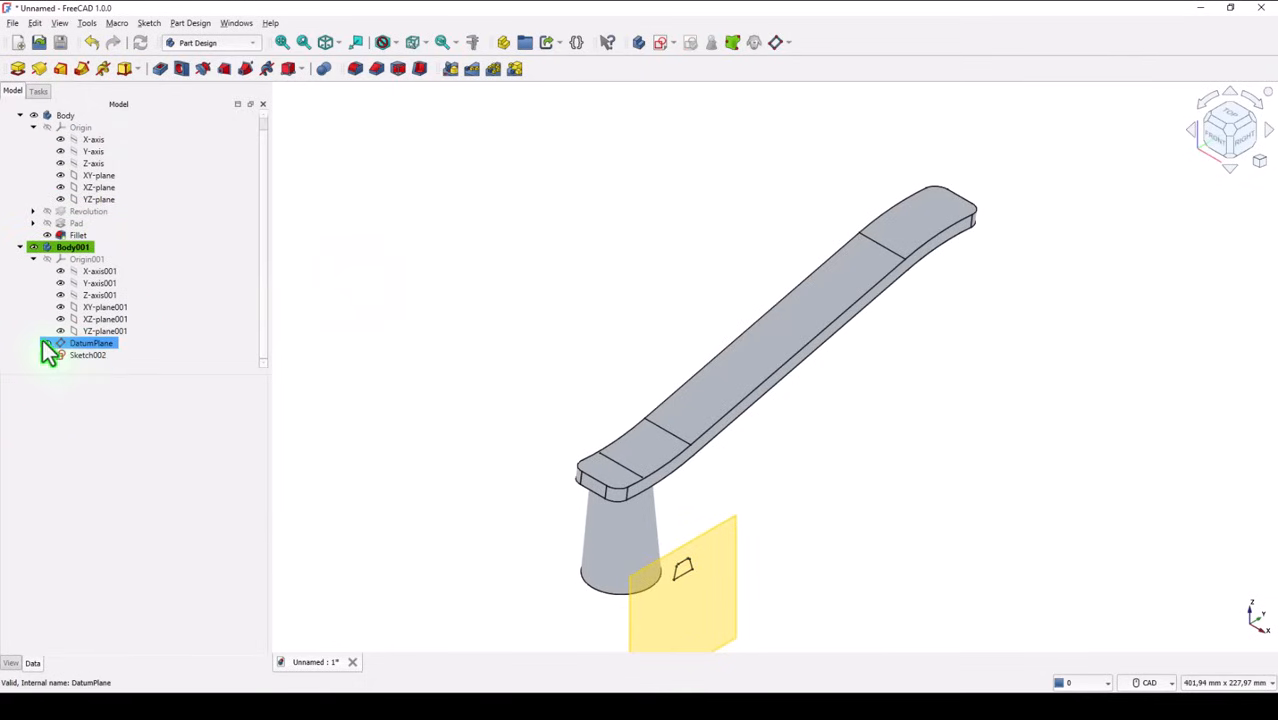
click(46, 344)
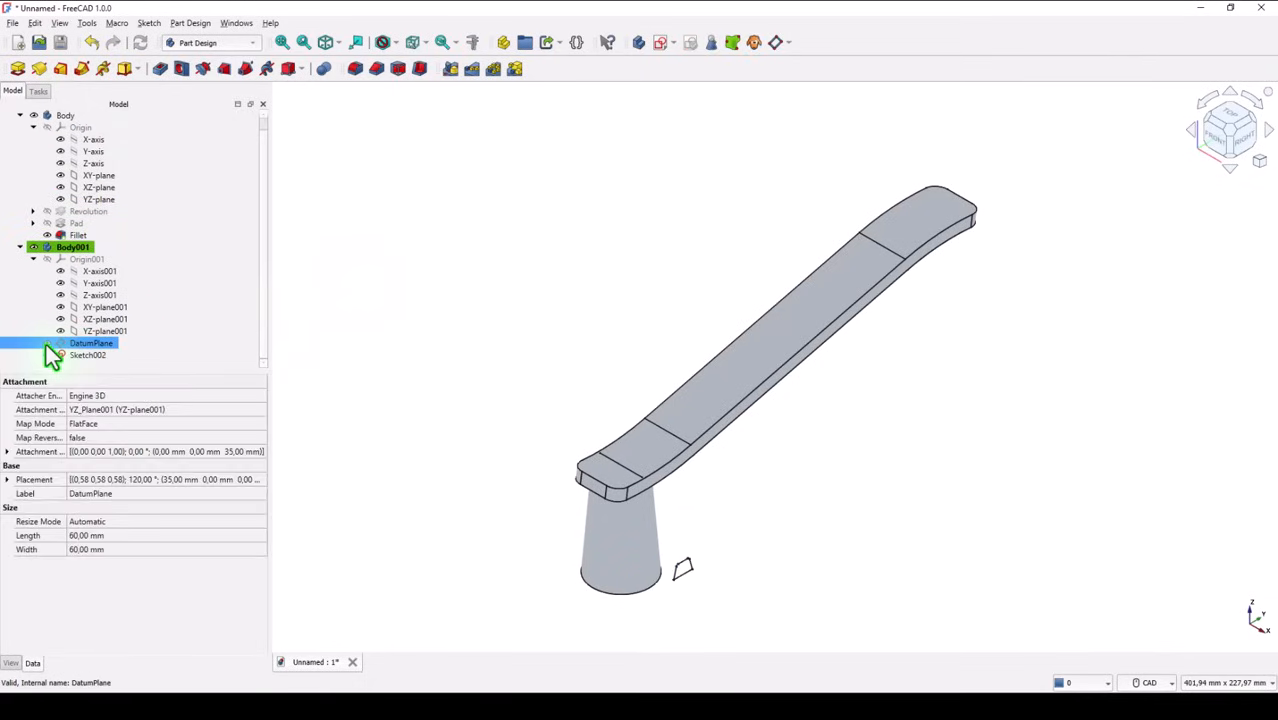
click(392, 286)
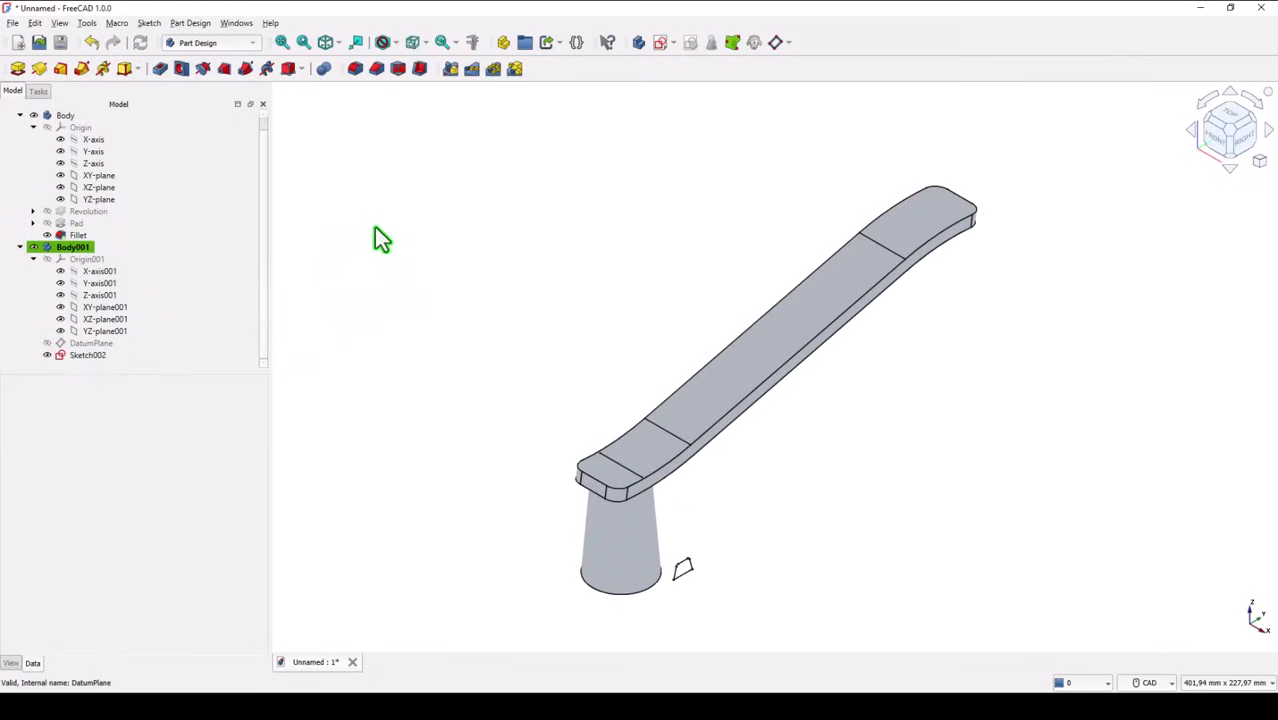
Pad the trapezoid sketch 35 mm in the reversed direction with a 2° taper angle
click(17, 69)
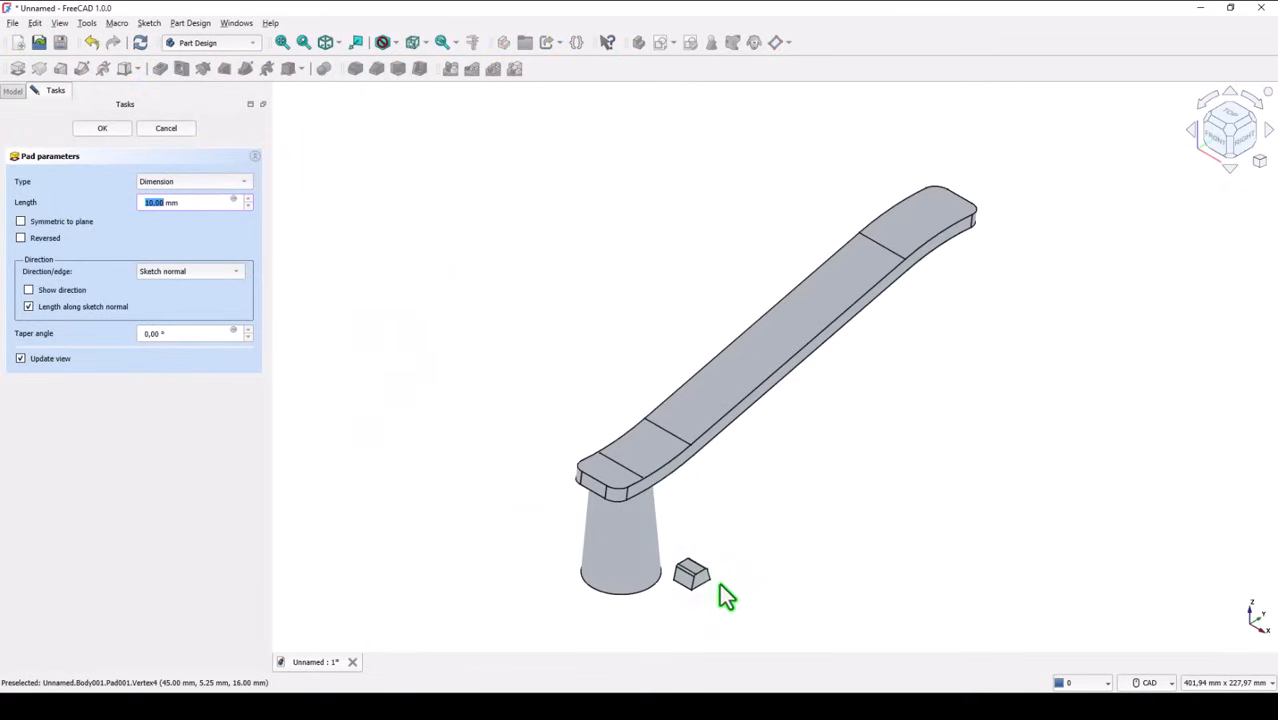
click(21, 239)
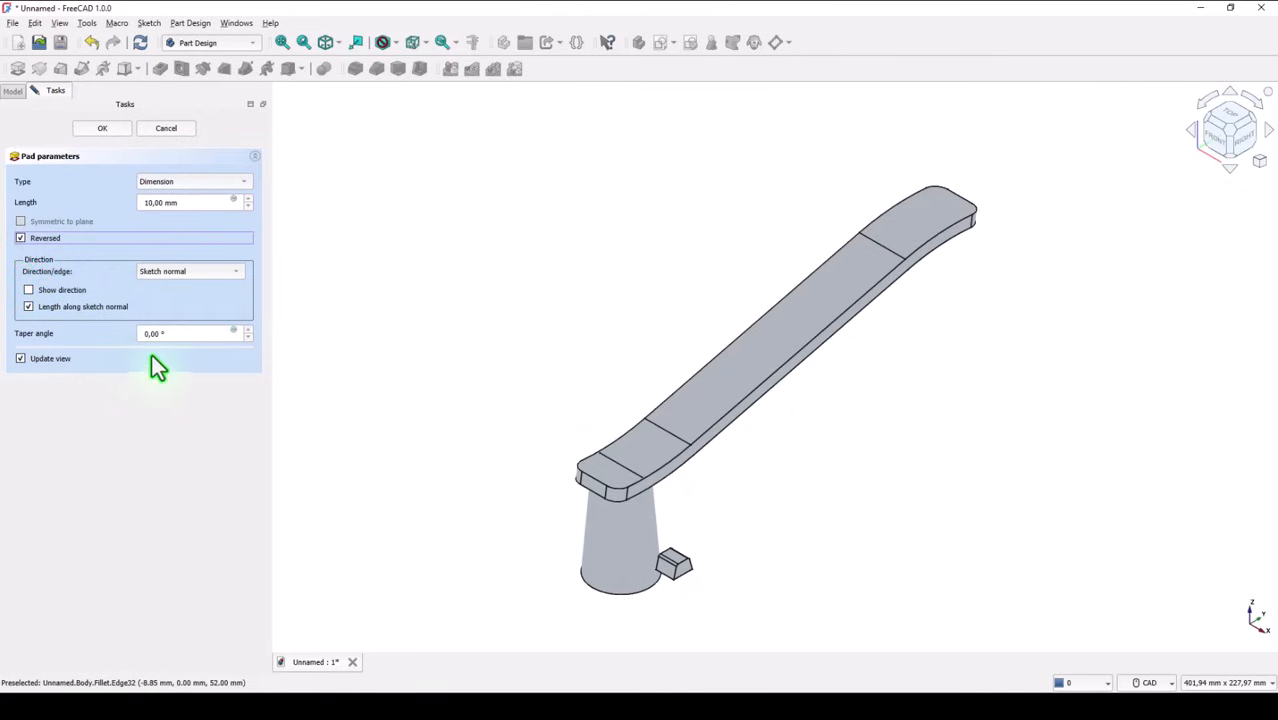
double_click(175, 334)
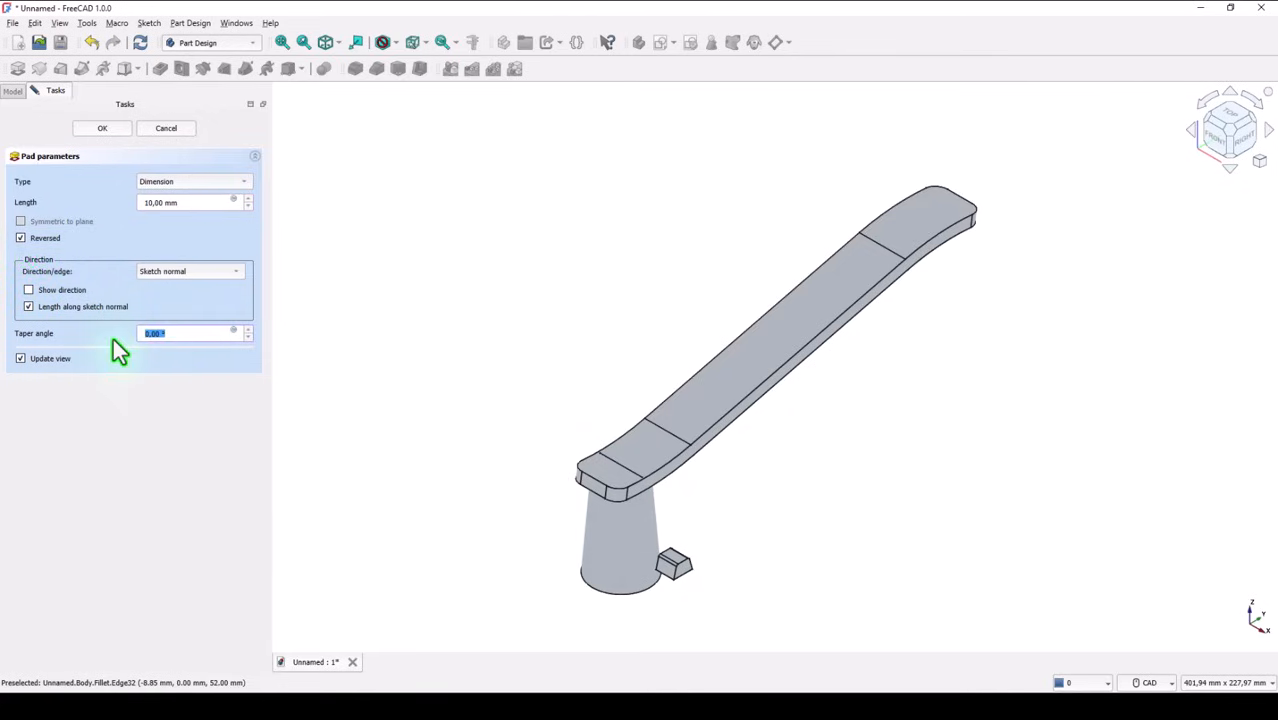
text(2)
double_click(178, 203)
text(35)
key(Return)
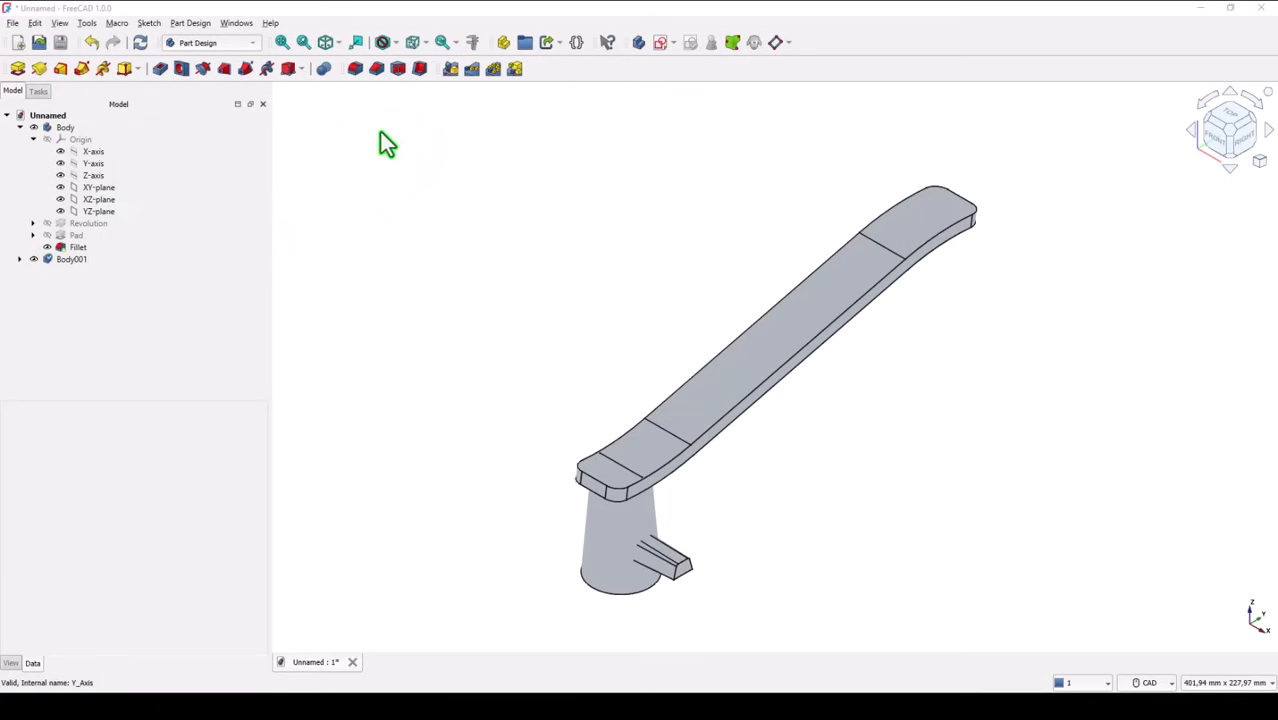
Make the first body, which holds the base and curved strip, the active body
click(54, 129)
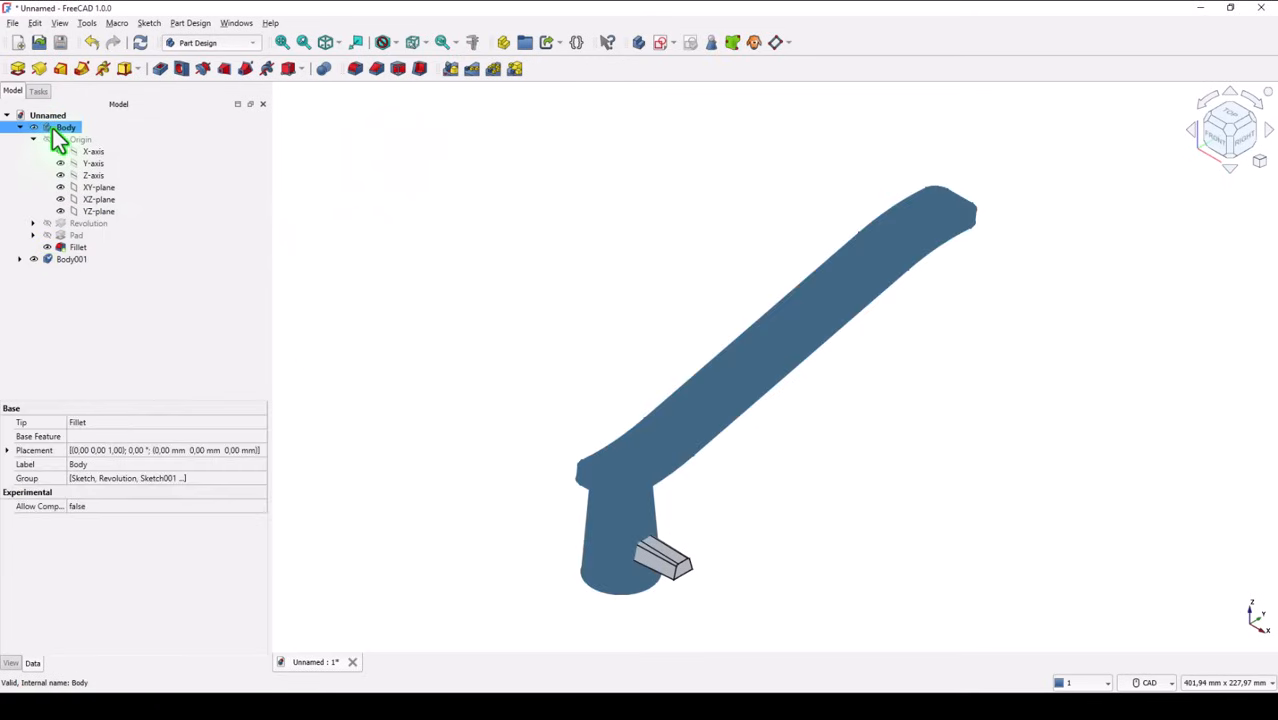
click(314, 195)
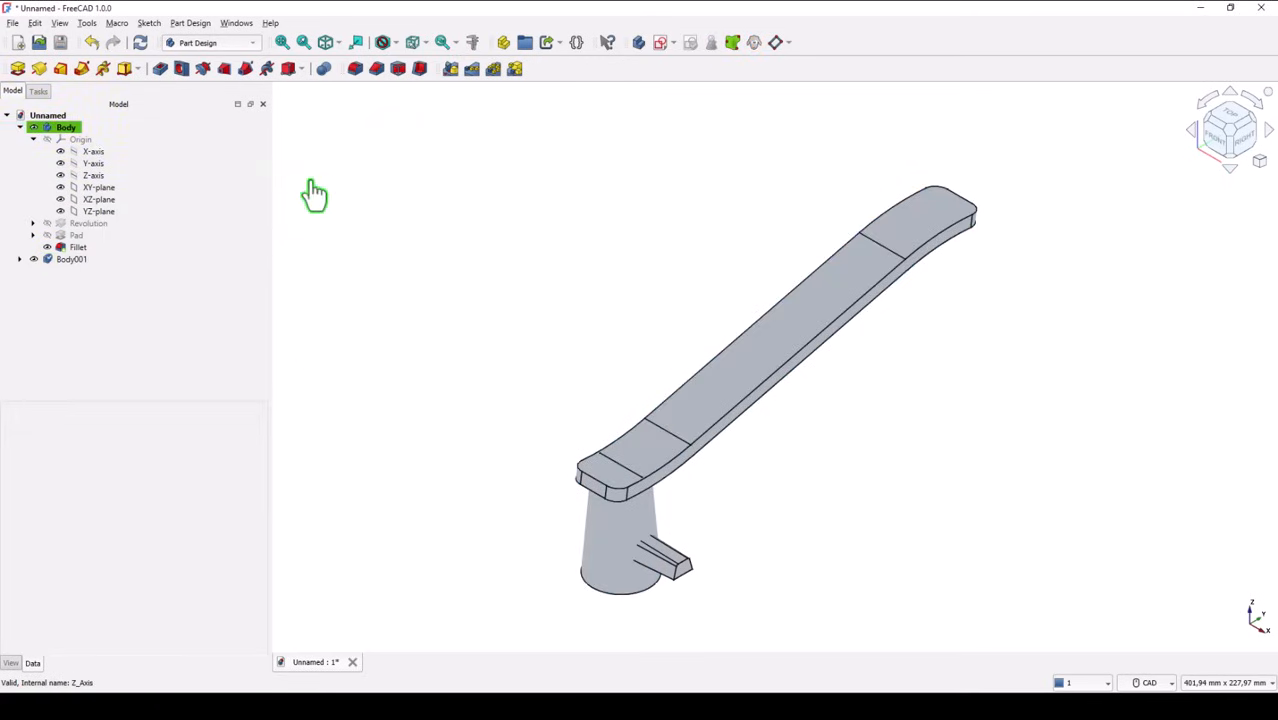
click(58, 130)
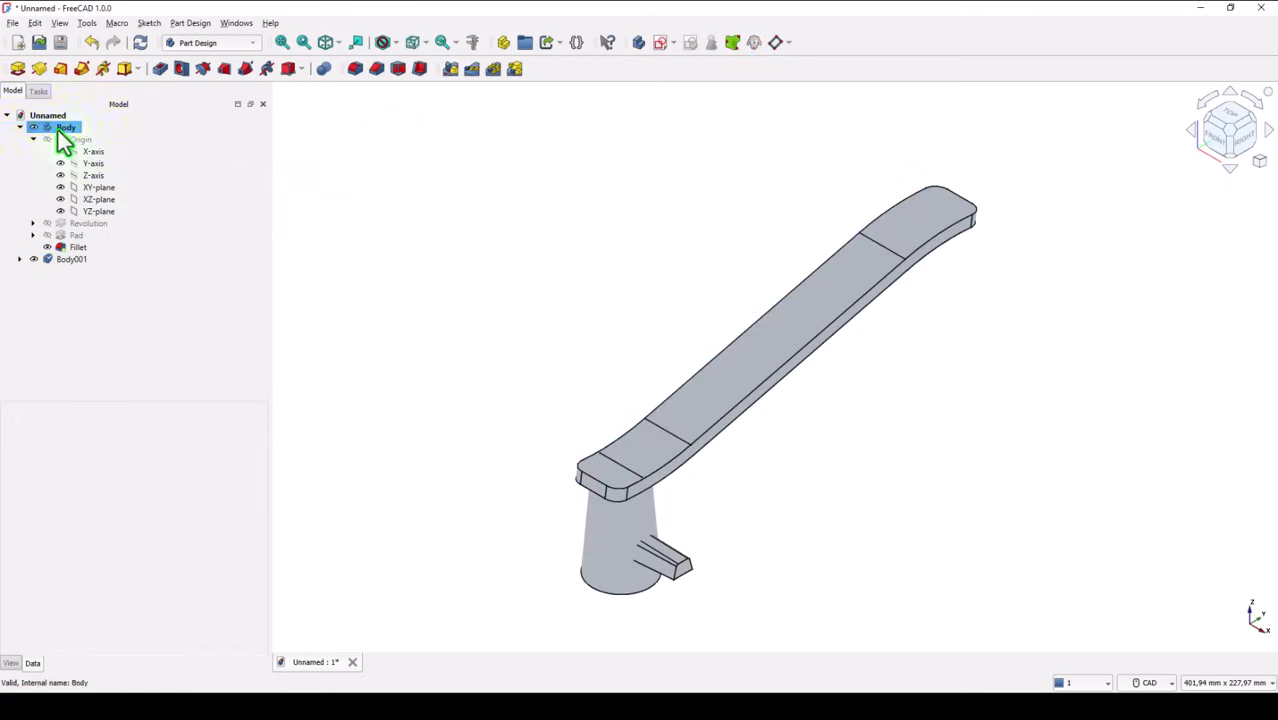
double_click(64, 131)
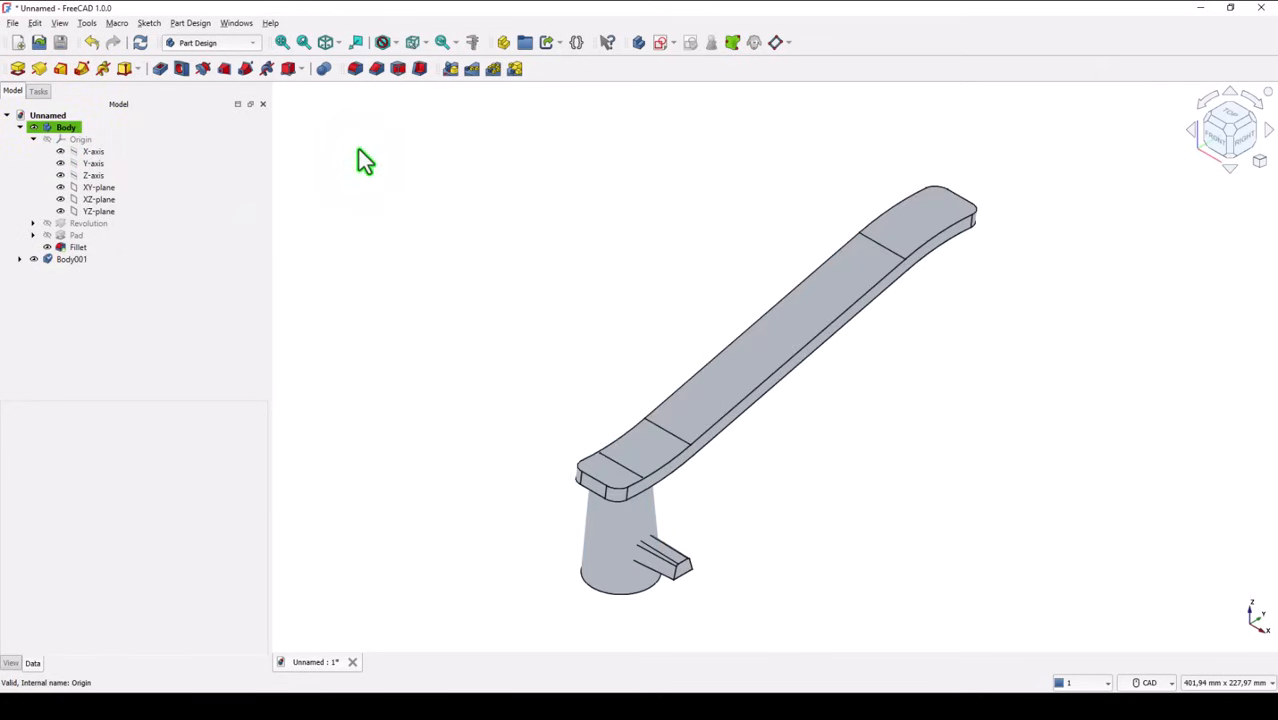
Fuse Body001 into the active body with a Boolean operation
click(324, 72)
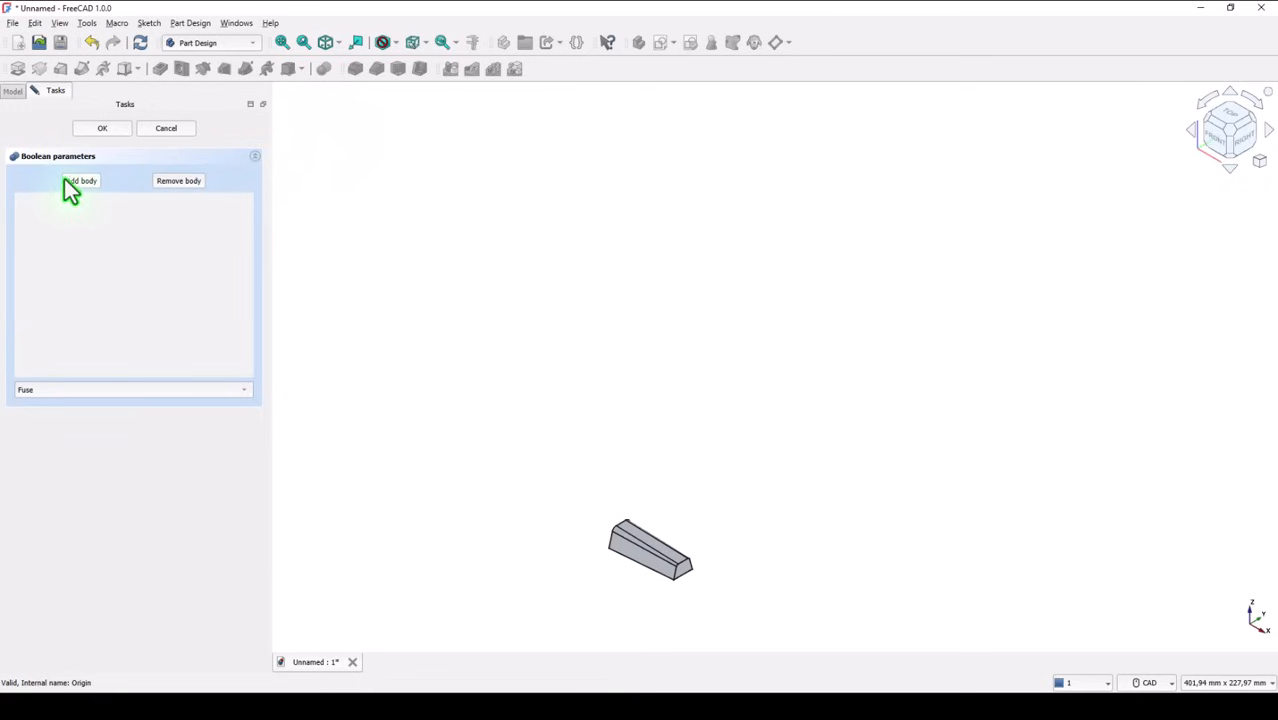
click(16, 91)
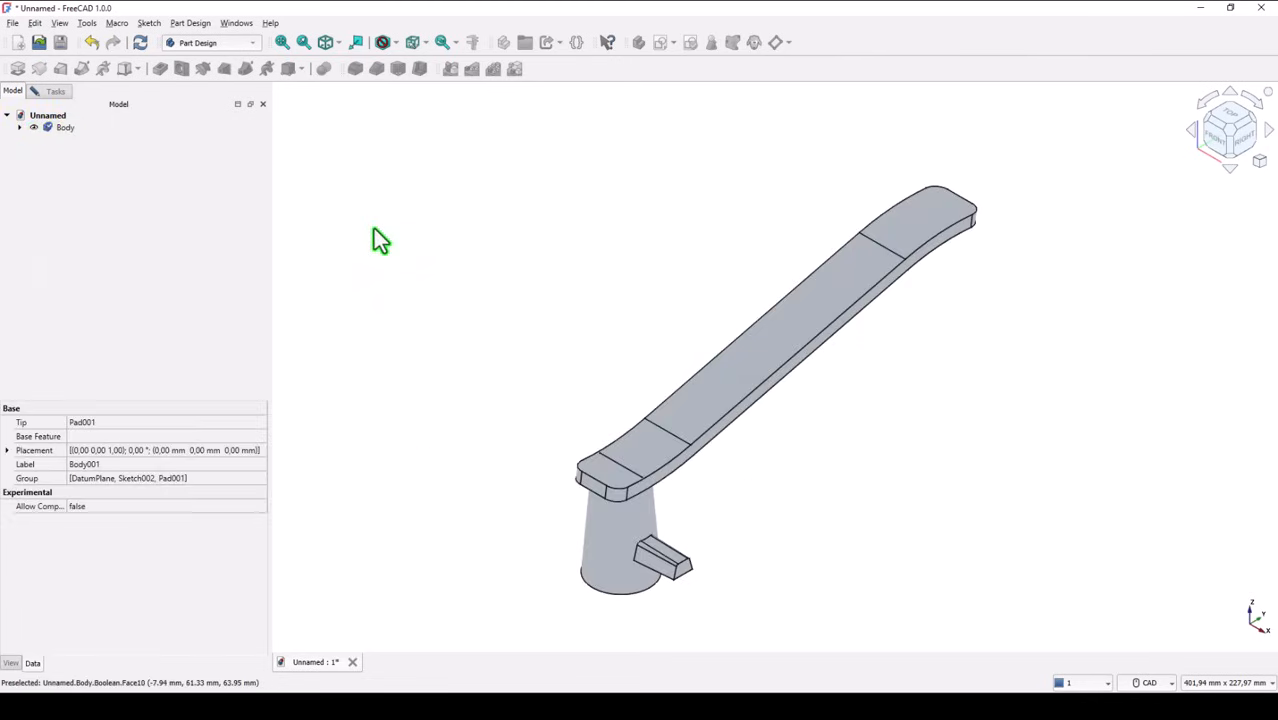
click(373, 229)
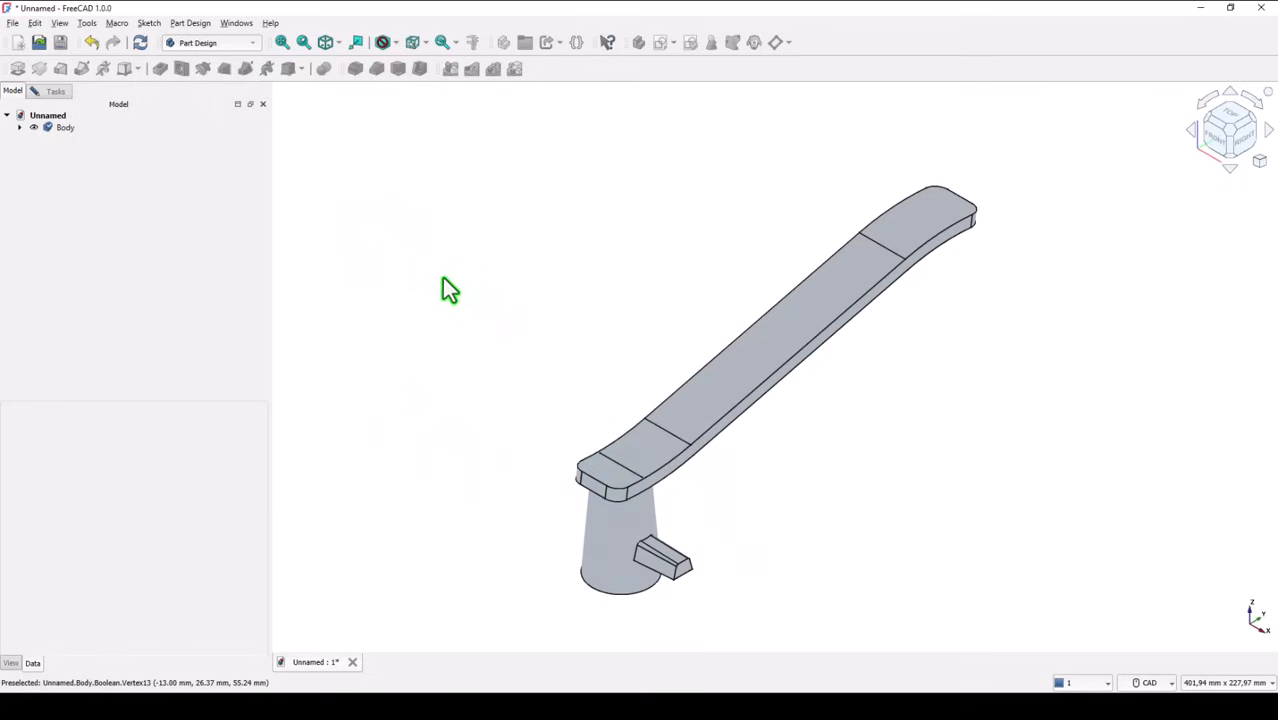
click(58, 129)
click(353, 172)
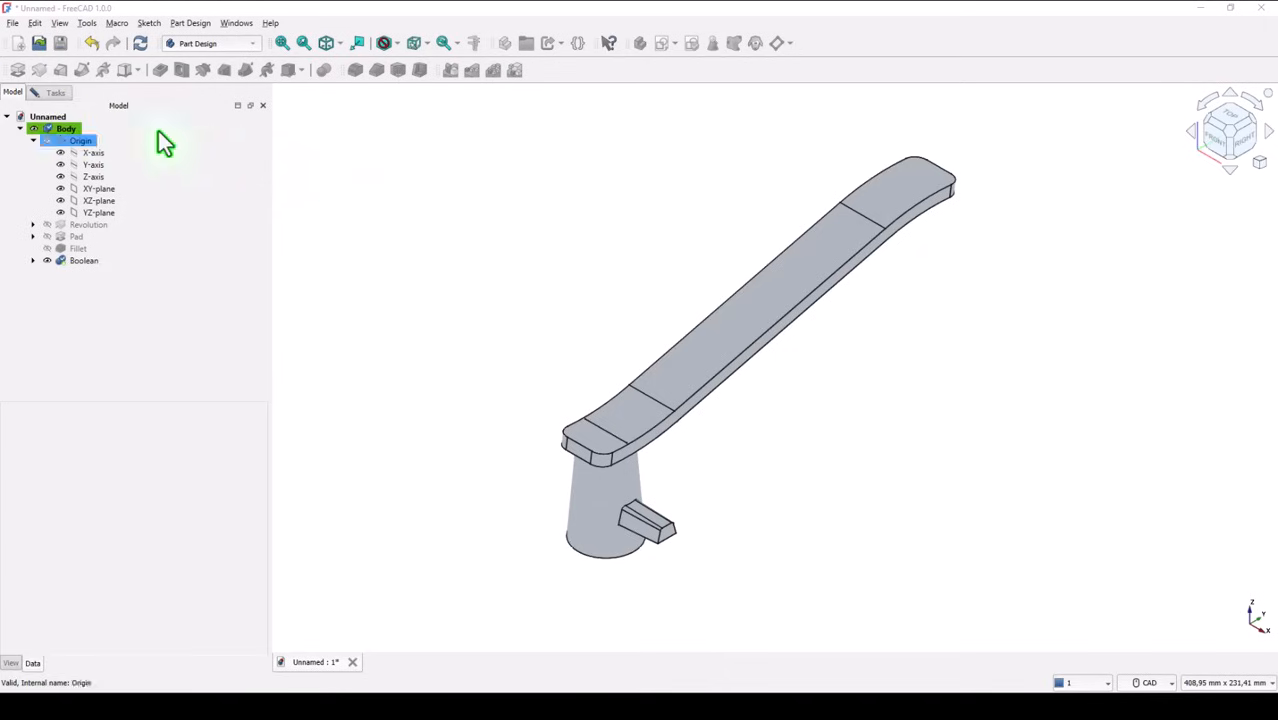
click(42, 93)
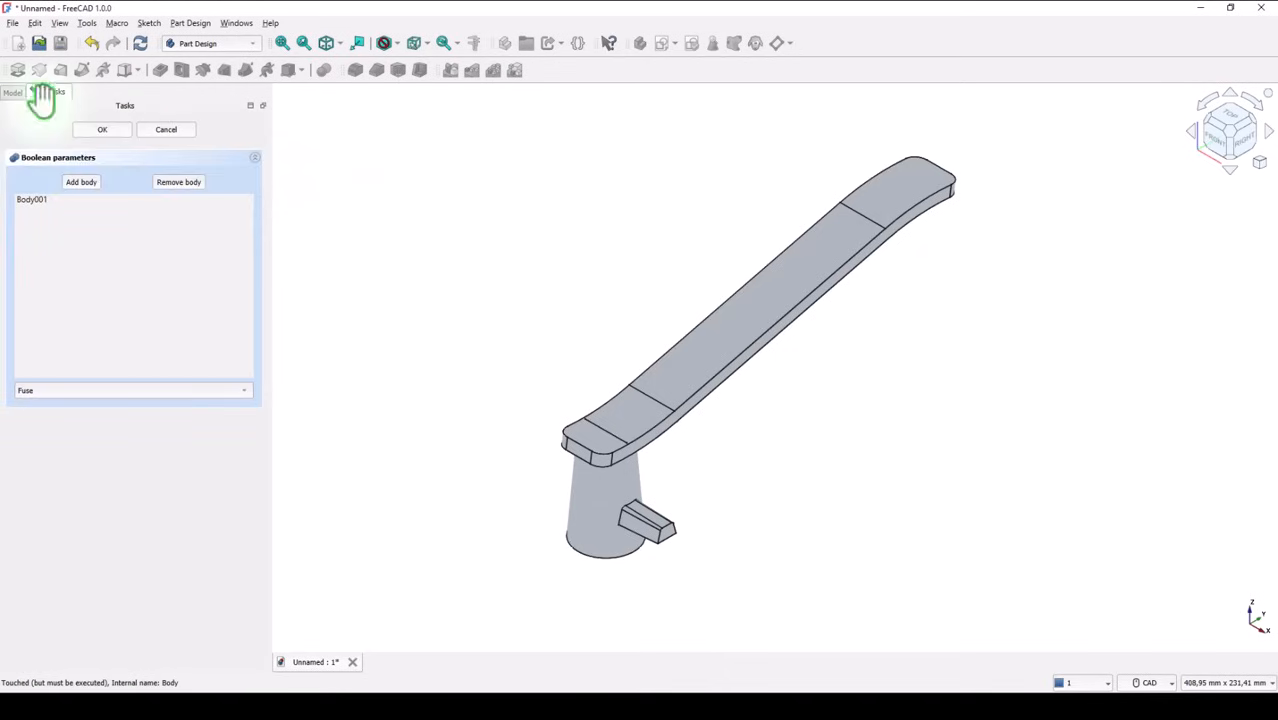
click(102, 130)
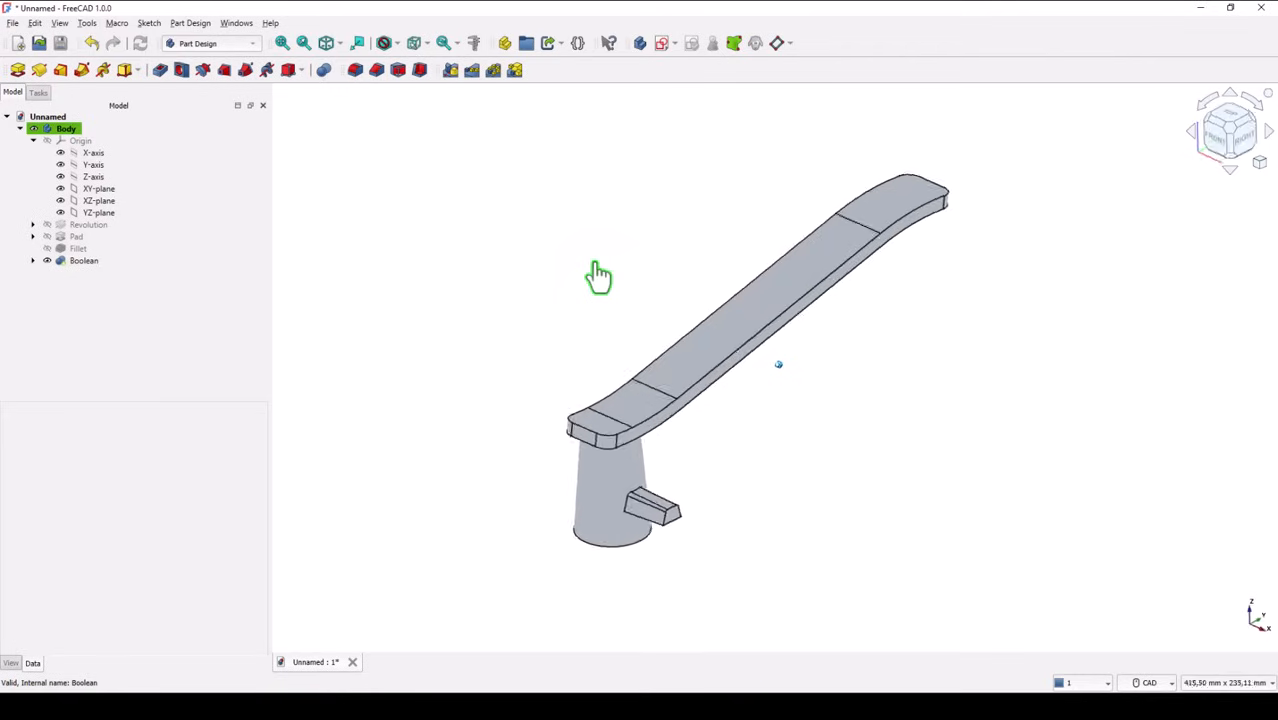
Sketch a circle centred on the origin on the tapered base's bottom face and close the sketch
mouse_move(596, 274)
middle_down()
mouse_move(579, 371)
mouse_move(645, 391)
middle_up()
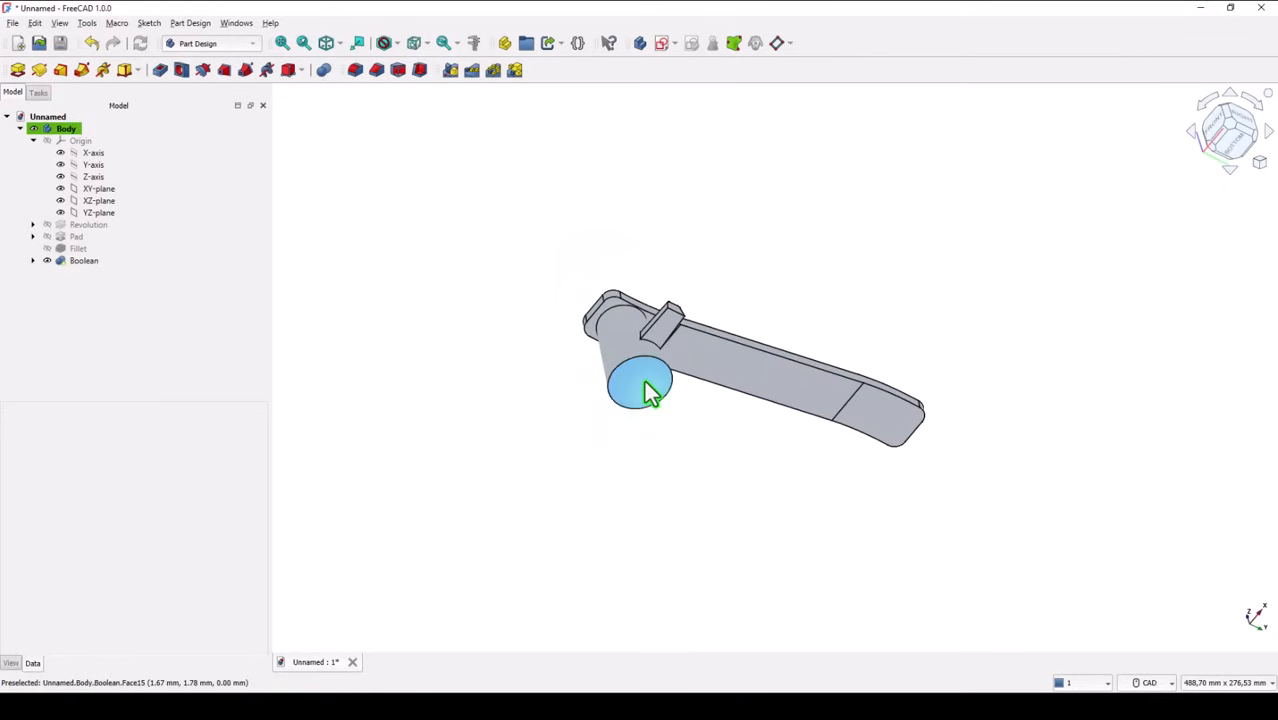
click(645, 391)
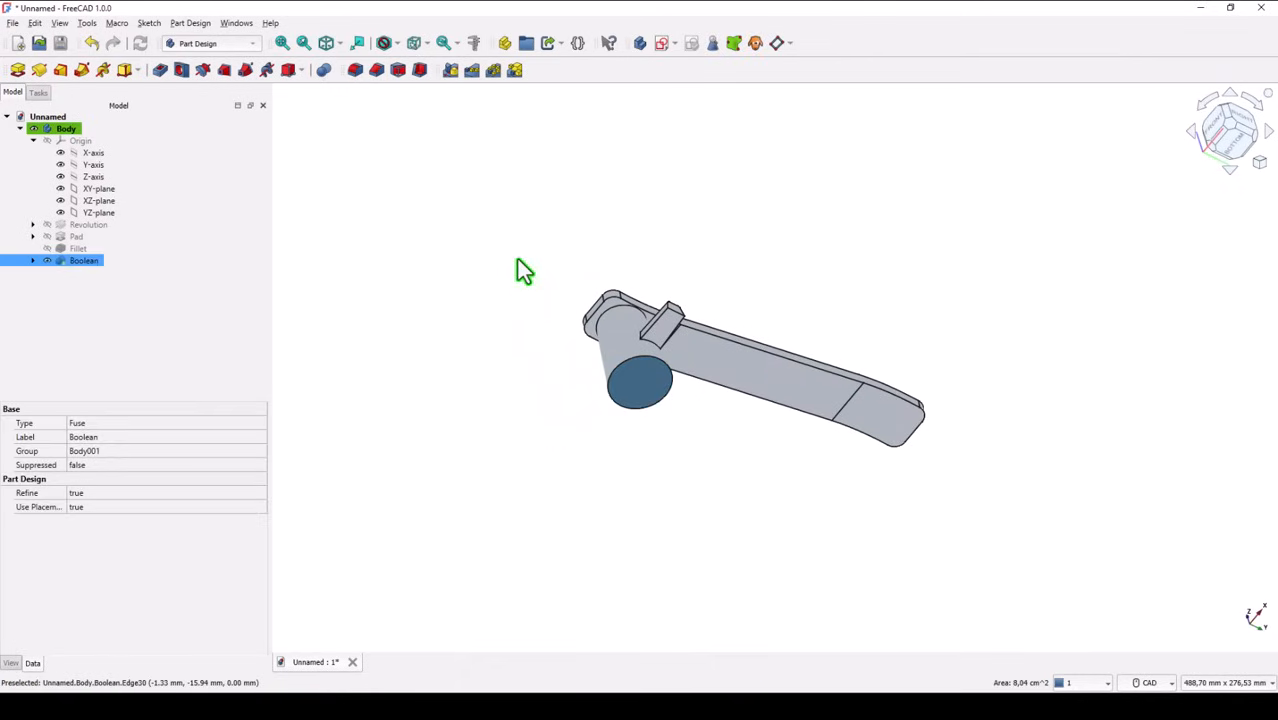
click(661, 43)
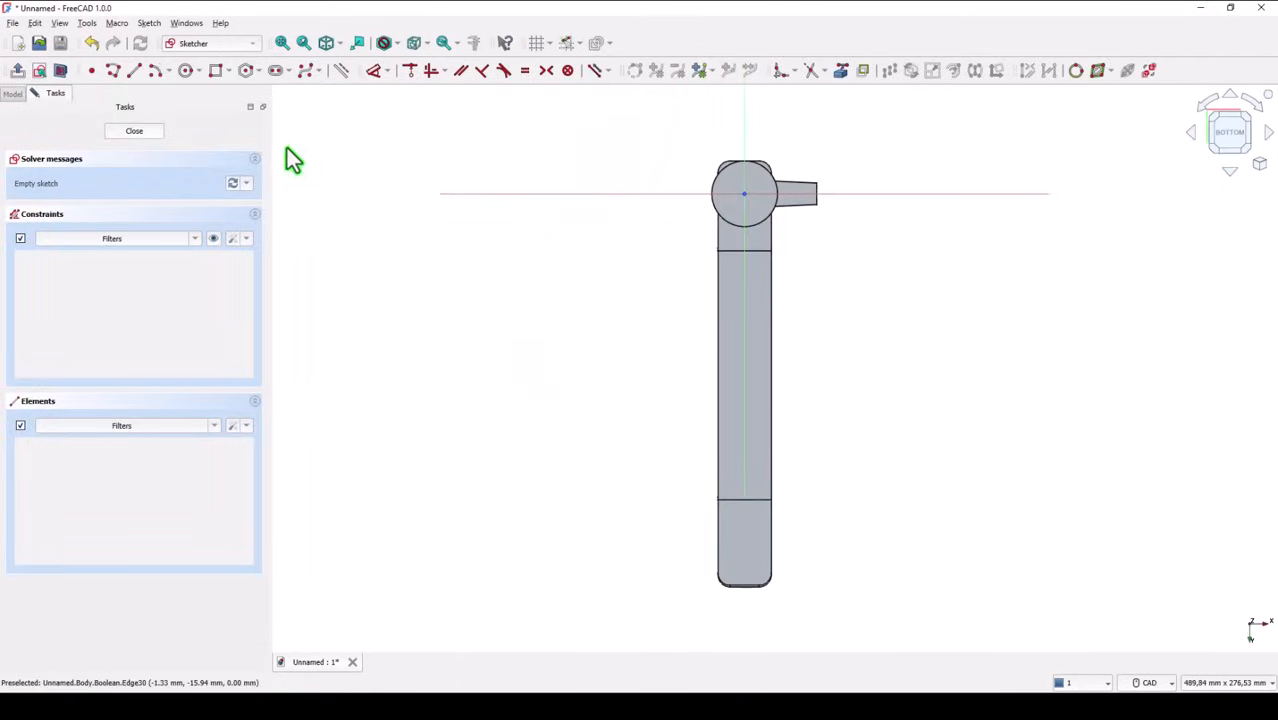
click(185, 70)
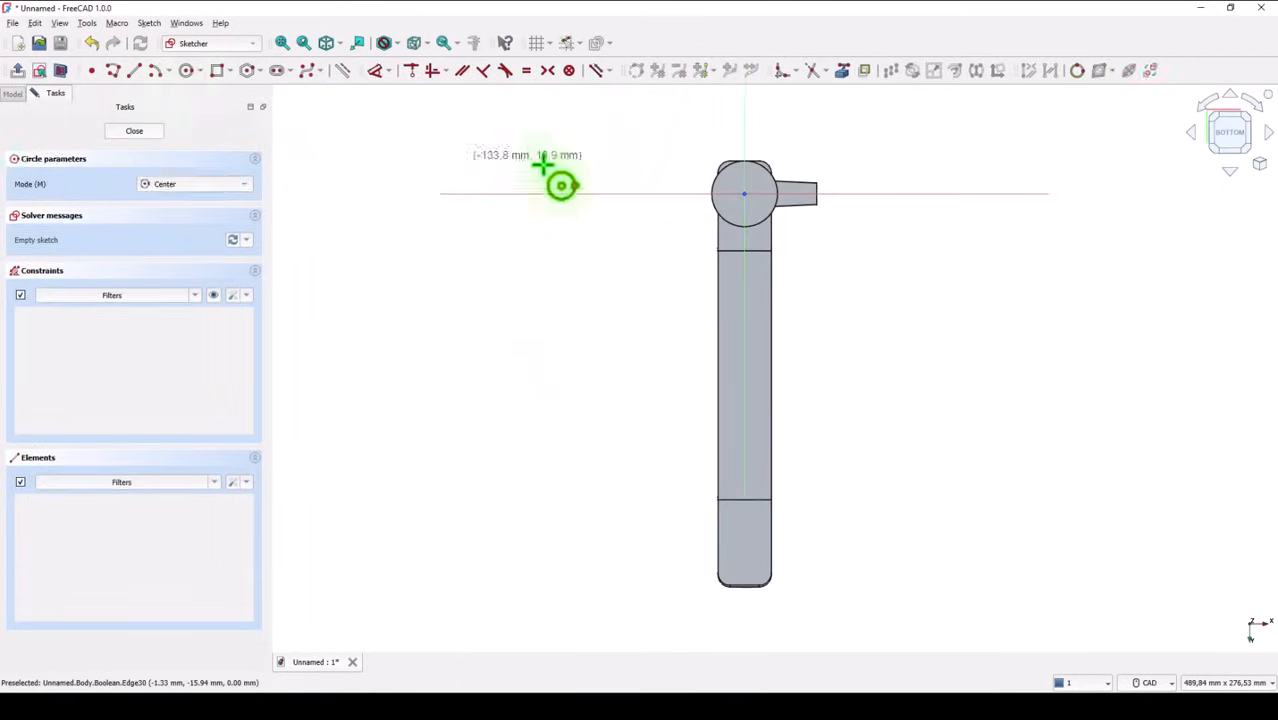
click(744, 193)
click(757, 204)
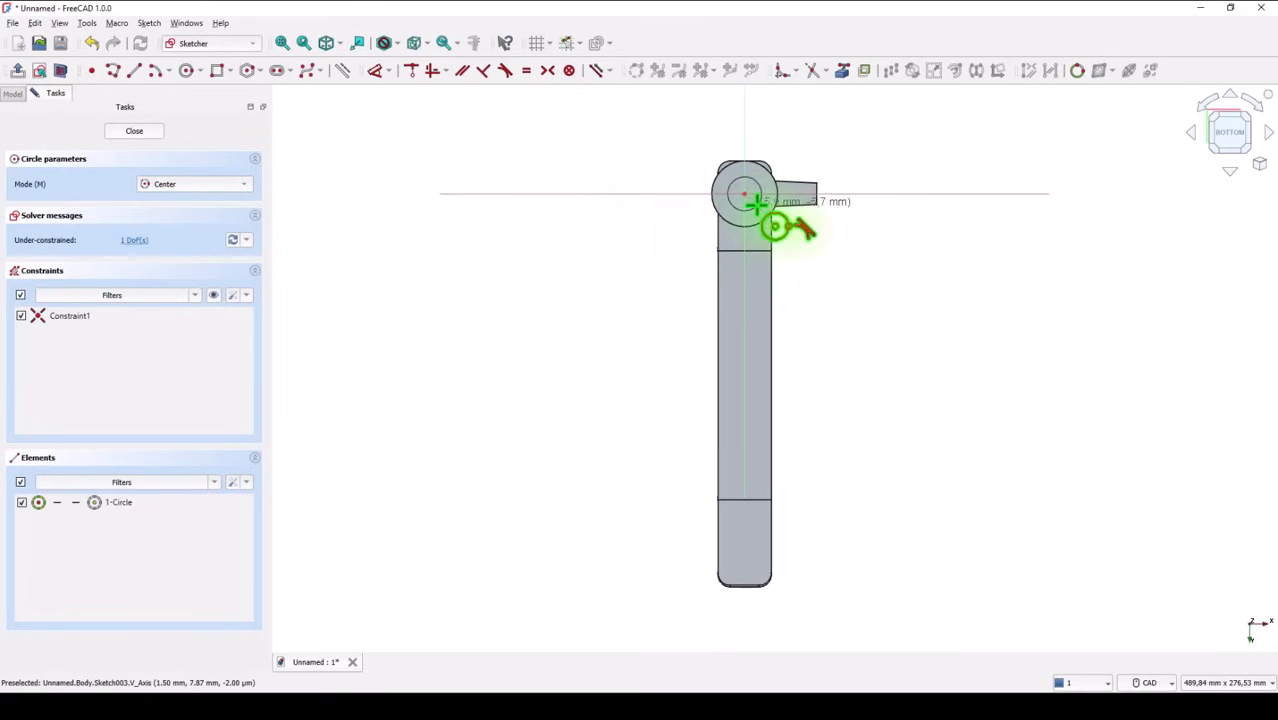
click(150, 135)
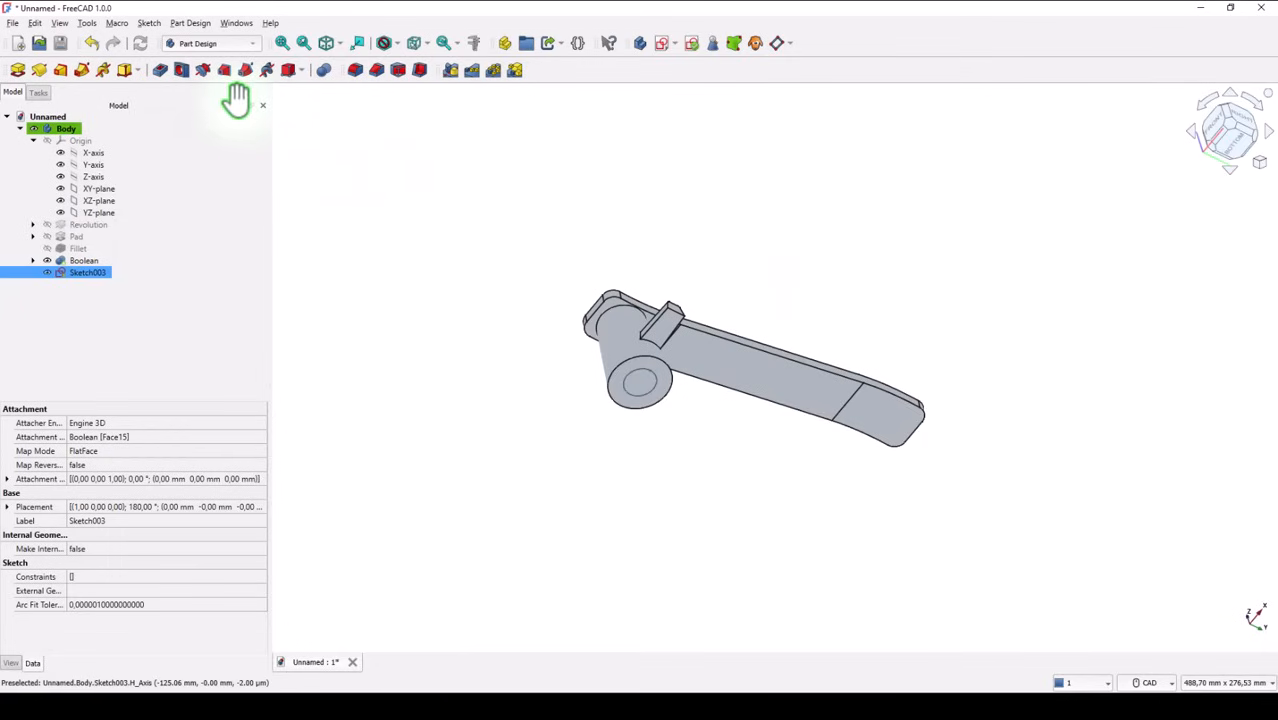
Create a hole from the circle sketch on the base's bottom face, 16 mm in diameter and 35 mm deep
click(181, 71)
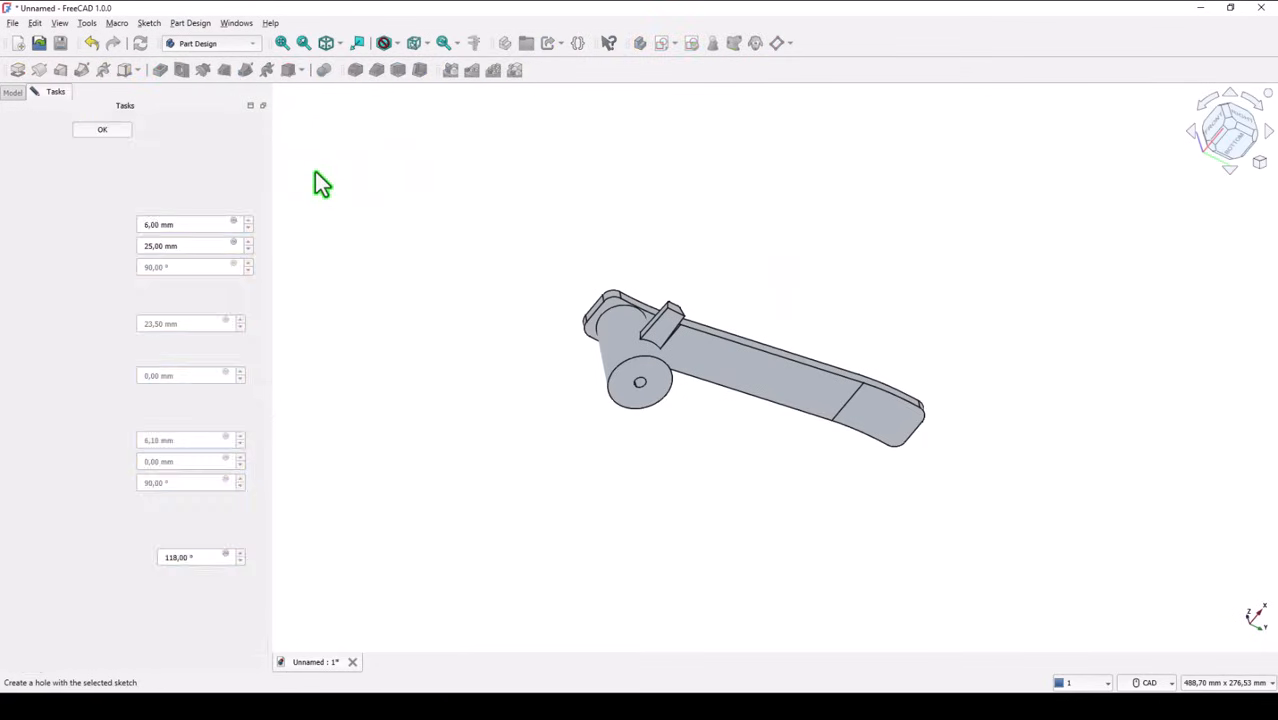
drag(185, 220, 108, 220)
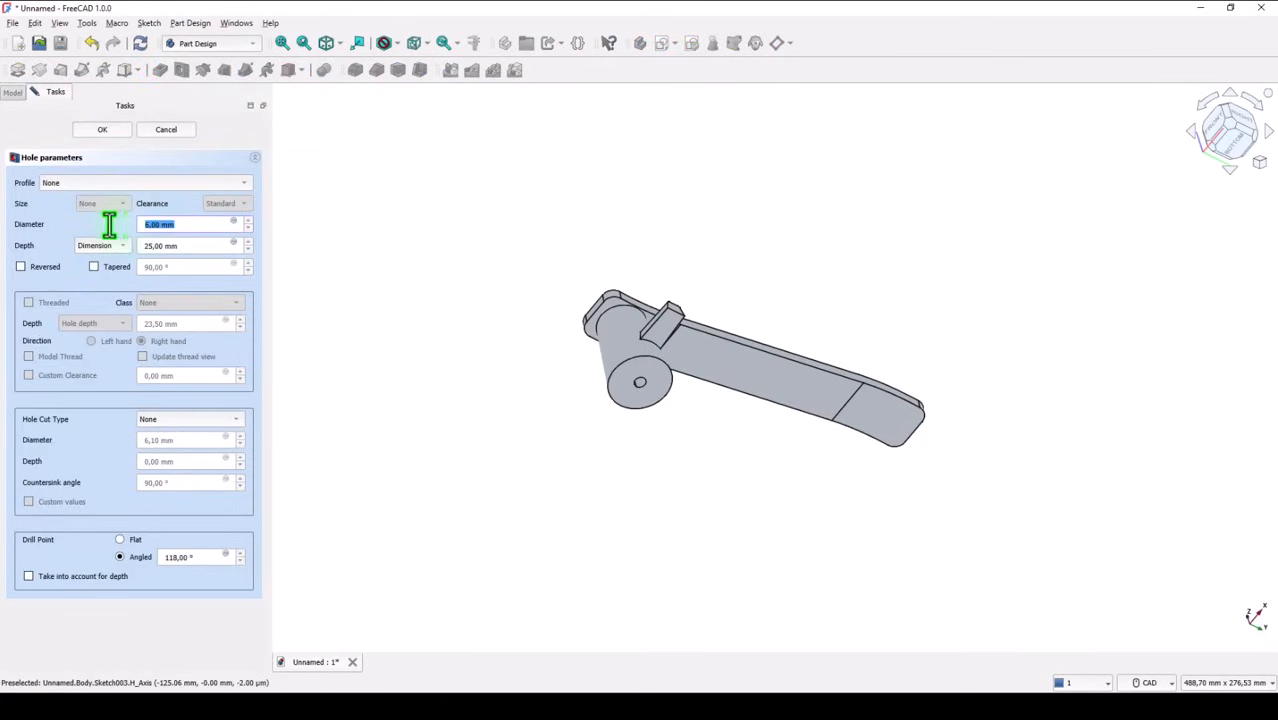
text(16)
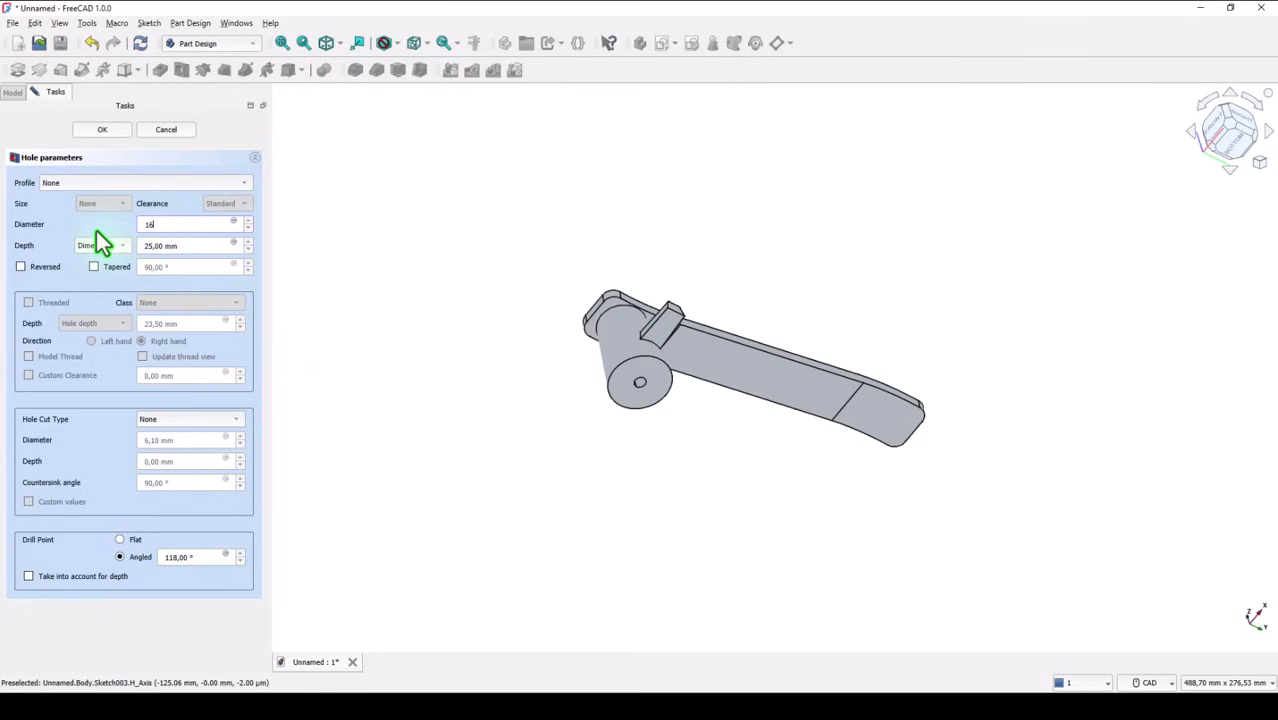
drag(182, 248, 130, 248)
text(35)
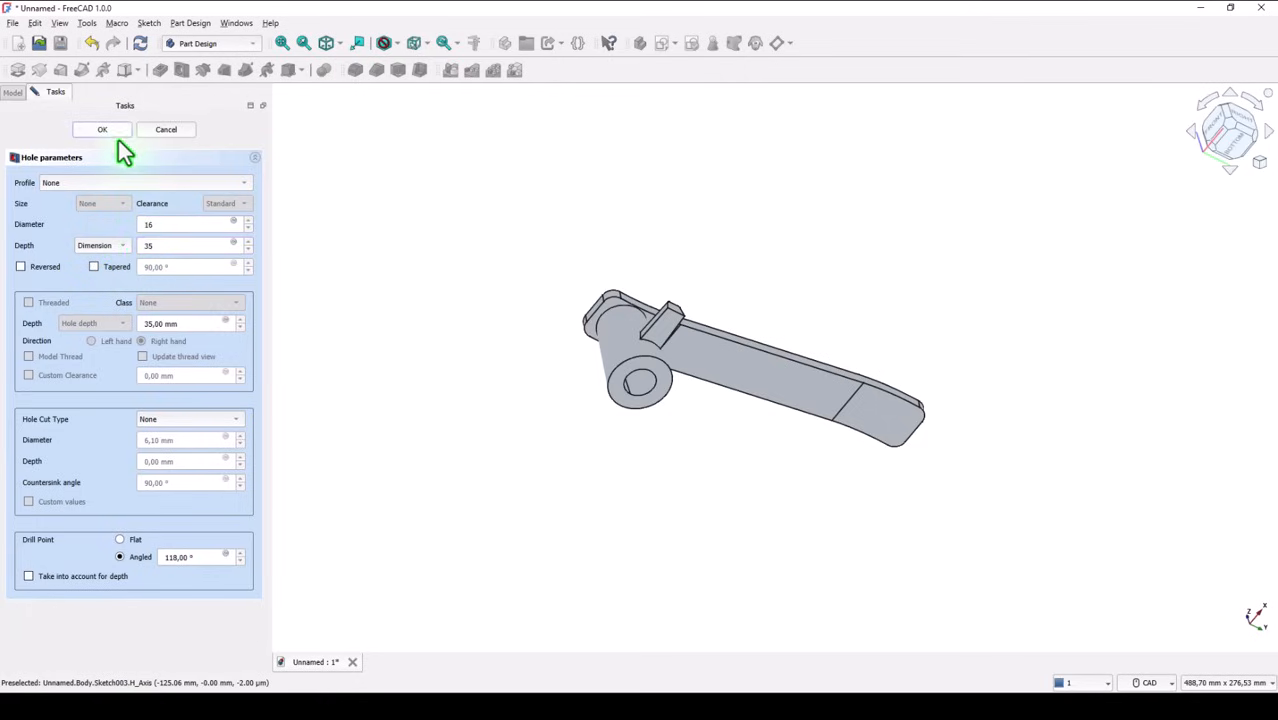
click(117, 134)
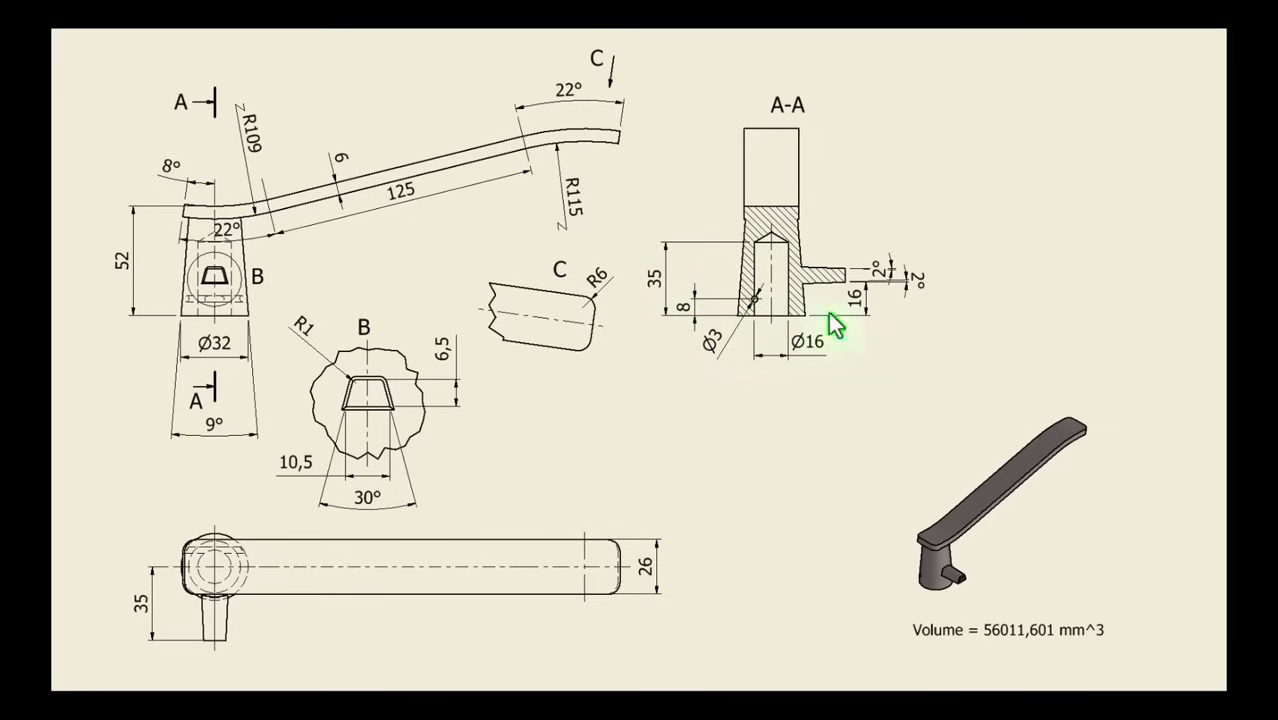
Start a sketch on the XZ-plane in section view and project the blind hole's vertical wall edge as external geometry
click(1199, 8)
click(662, 44)
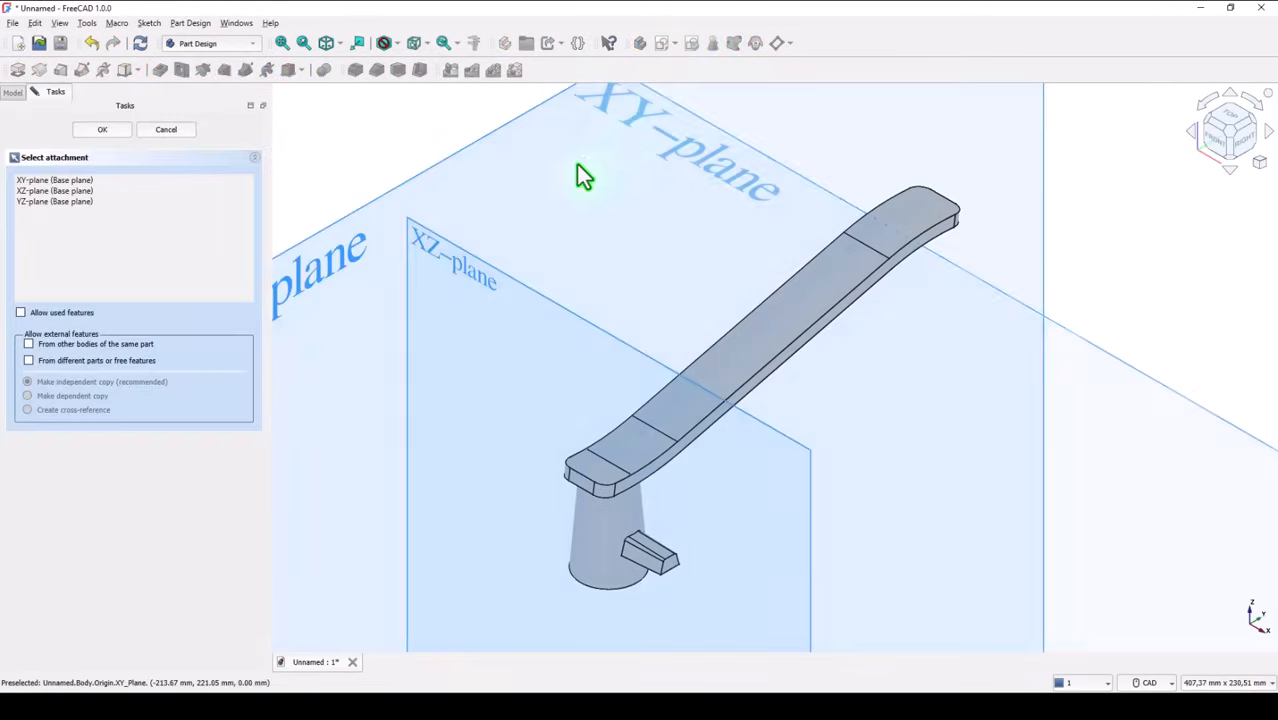
click(432, 250)
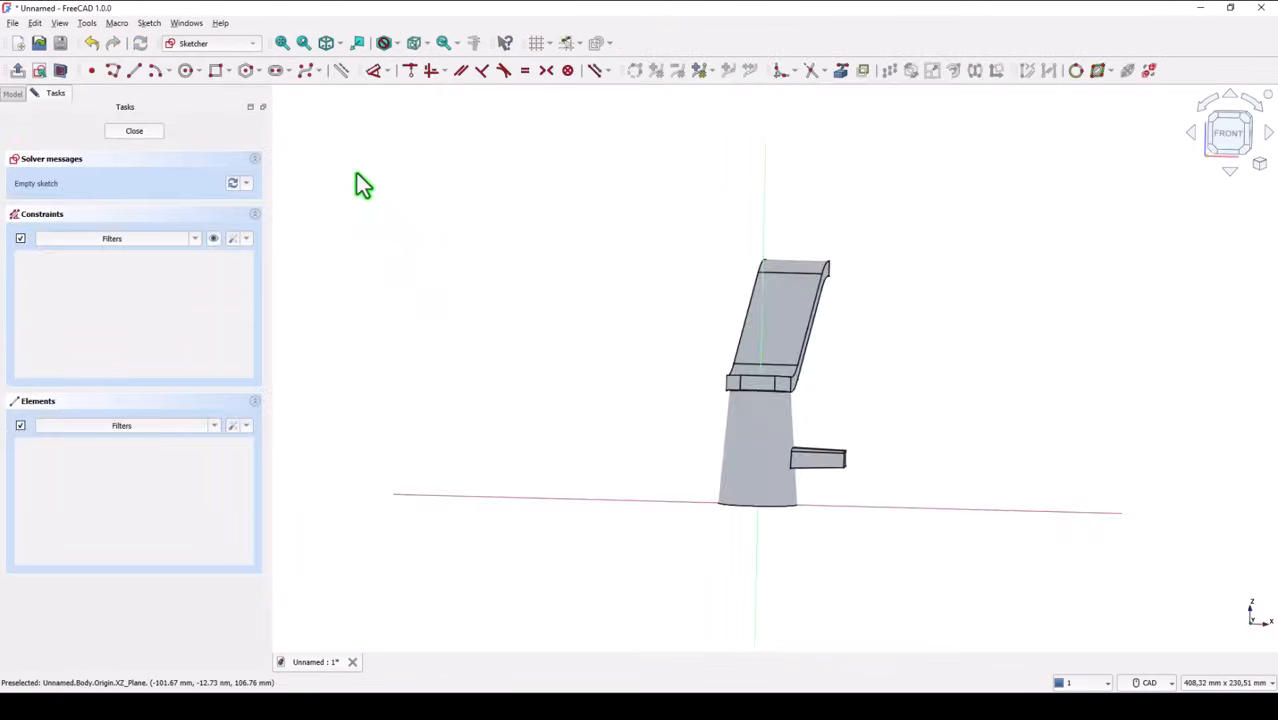
click(61, 76)
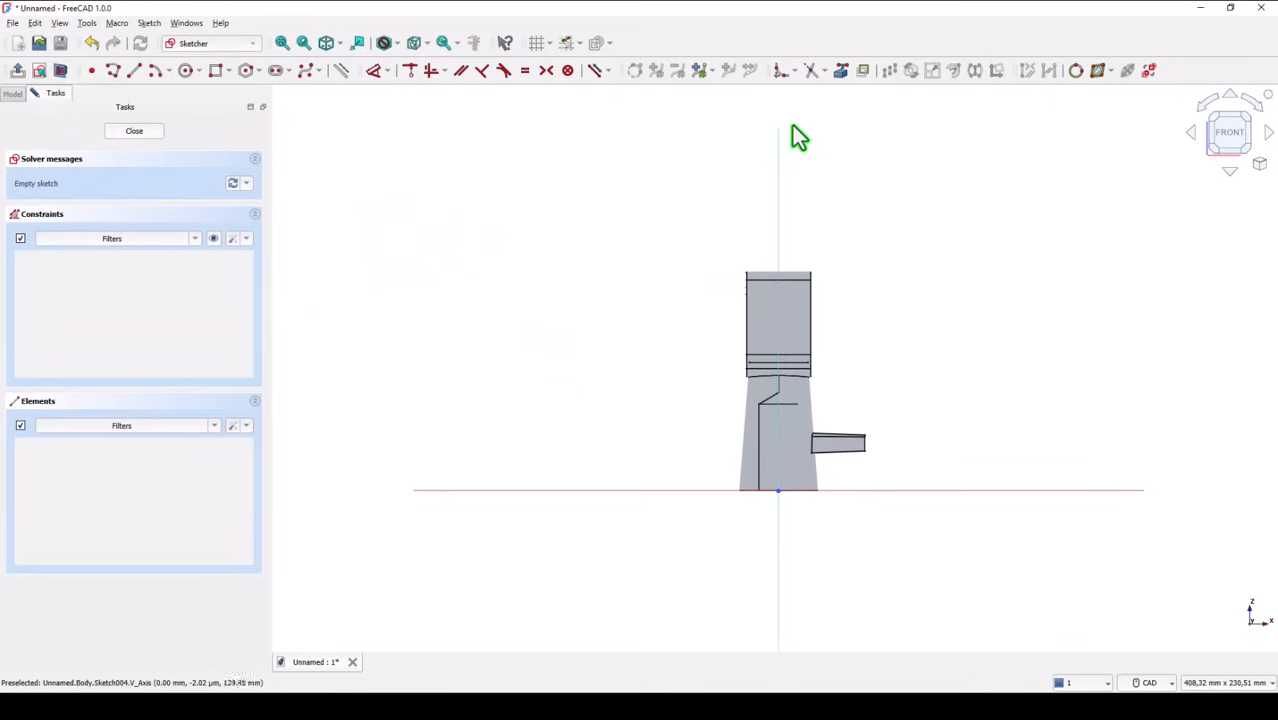
click(841, 70)
click(758, 430)
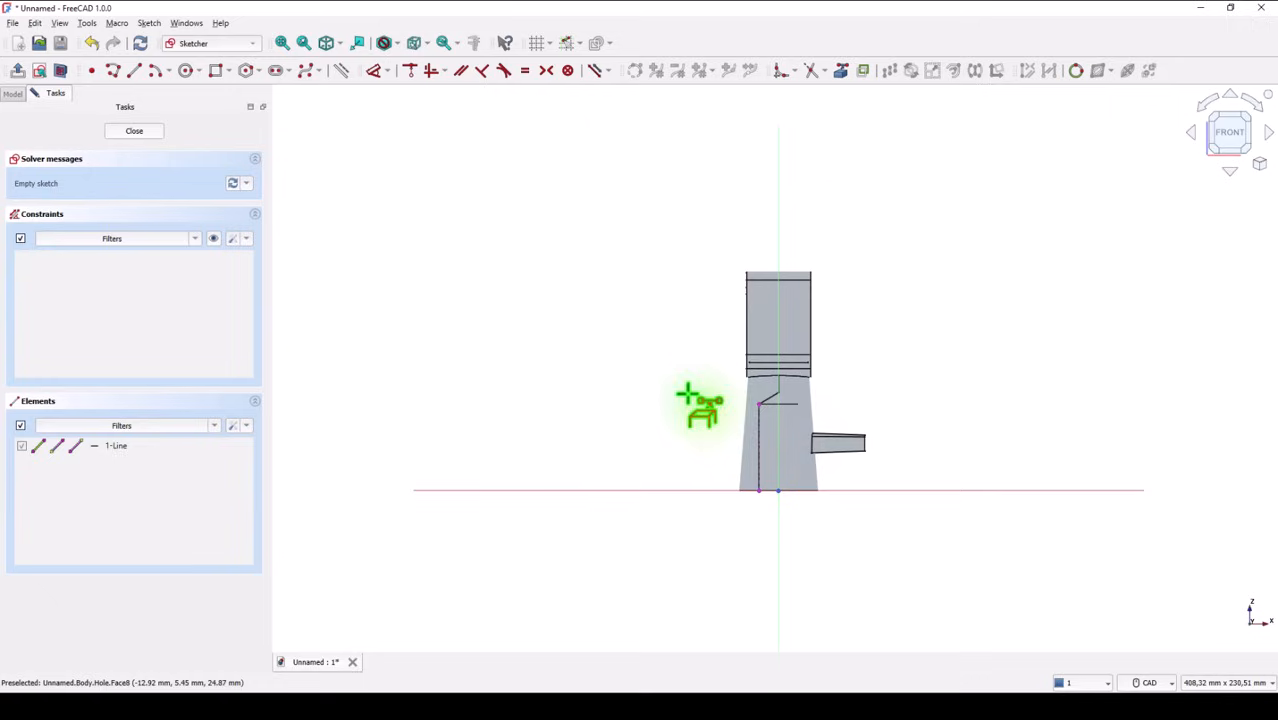
Draw a circle centred on the projected hole wall edge and constrain its diameter to 3 mm
click(186, 70)
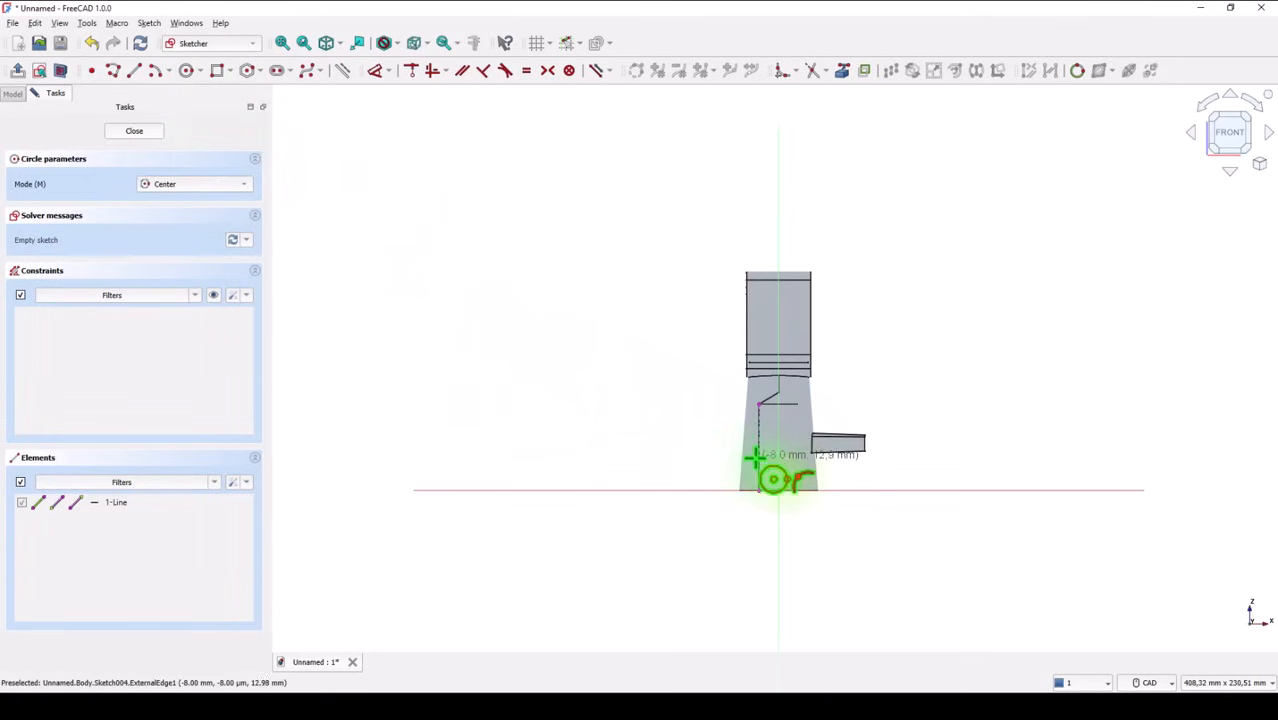
scroll(758, 451, up, 5)
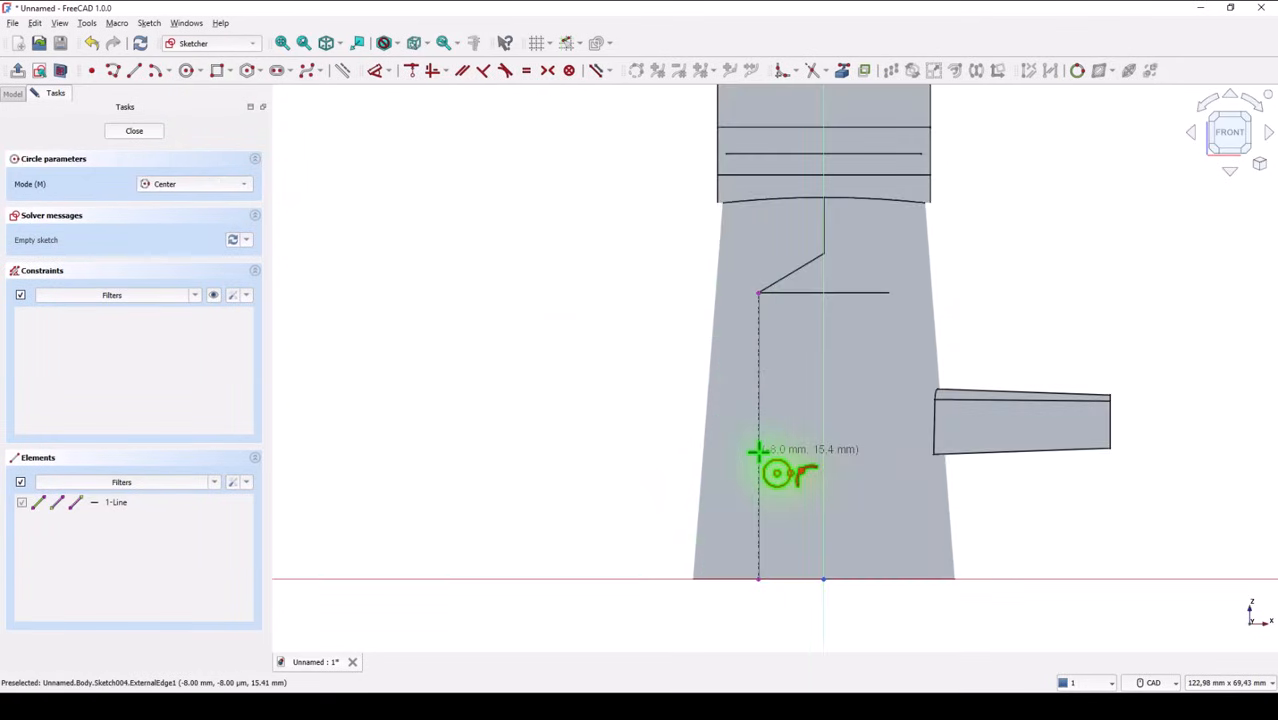
click(758, 451)
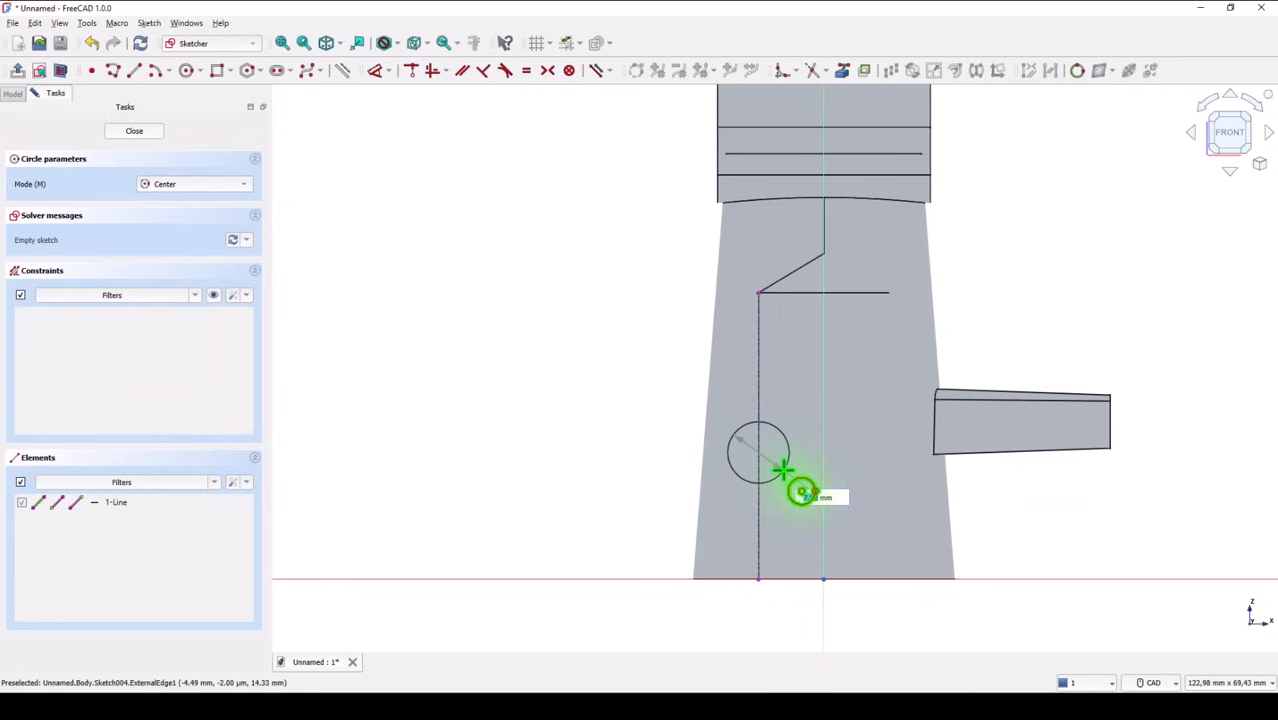
click(782, 470)
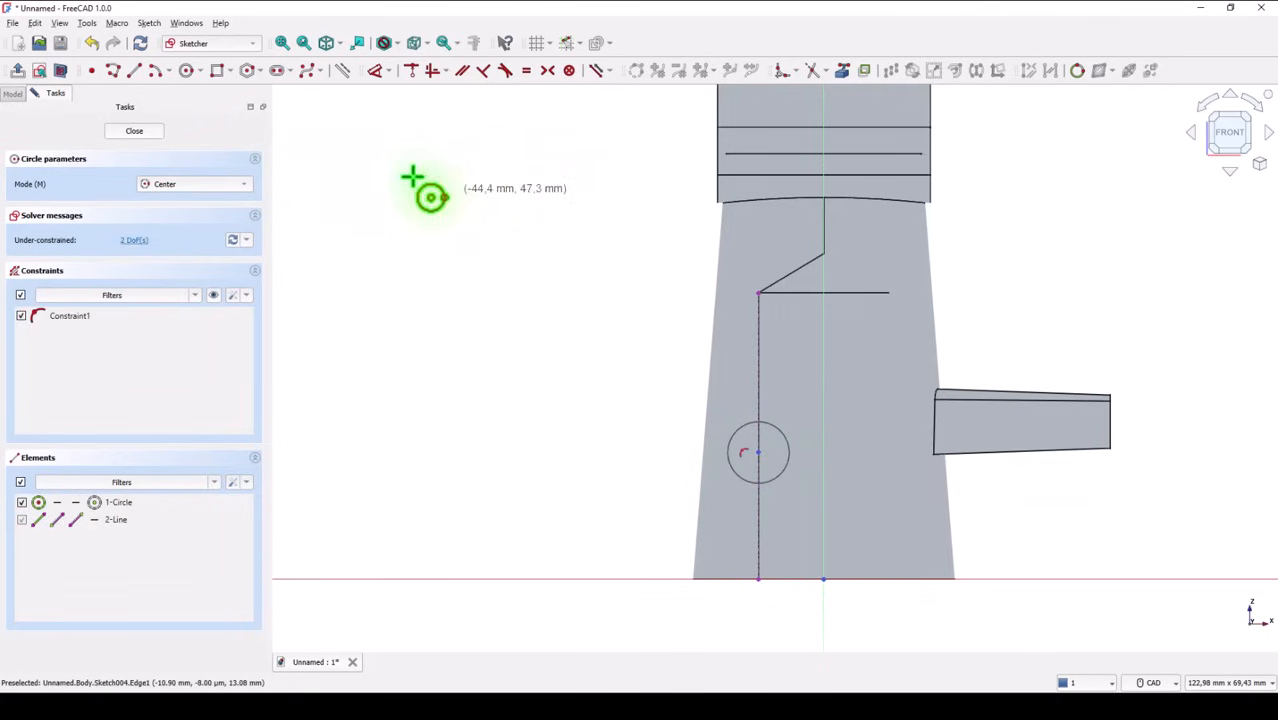
click(374, 71)
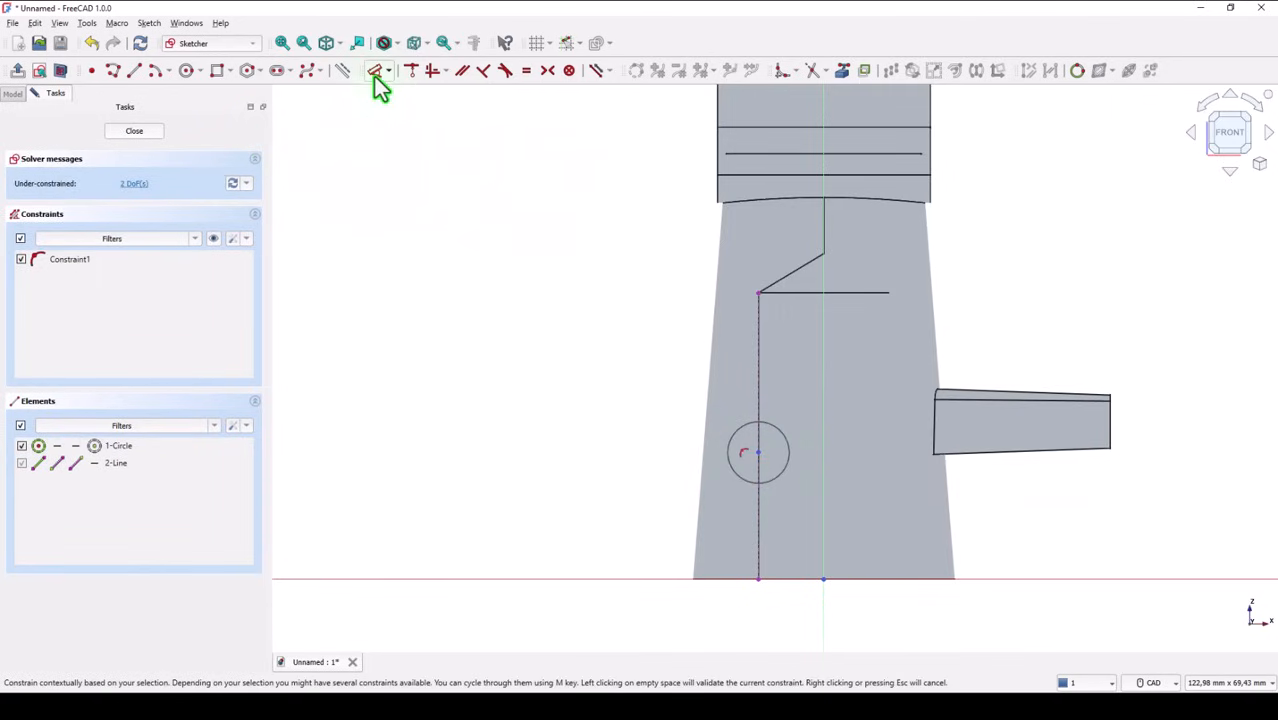
click(729, 447)
click(655, 422)
text(3)
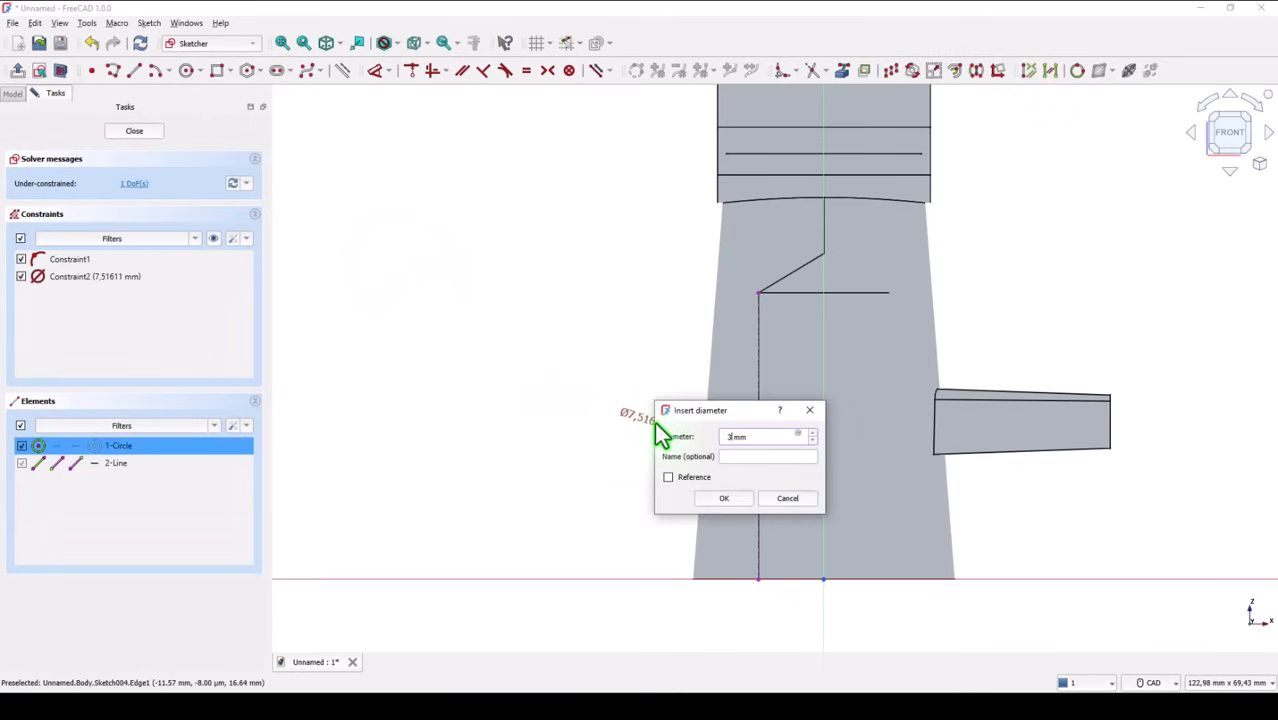
key(Return)
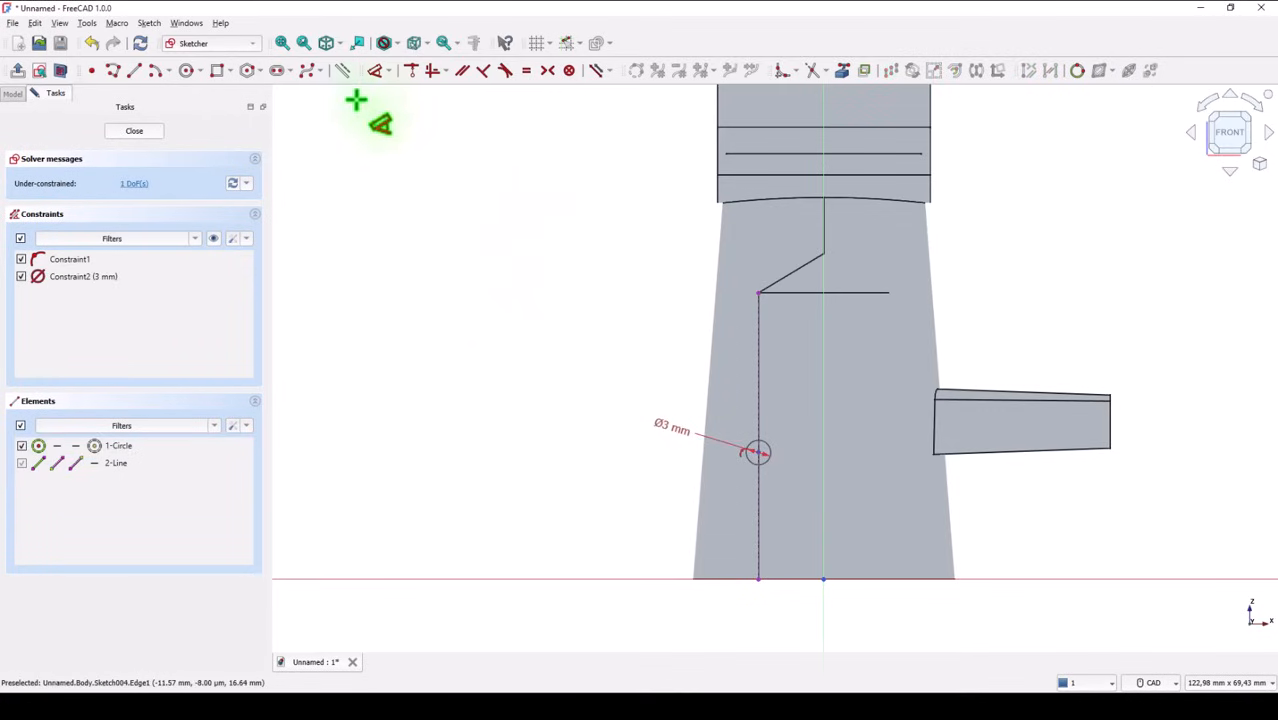
Constrain the small circle's centre 8 mm above the base's bottom and close the sketch
click(376, 69)
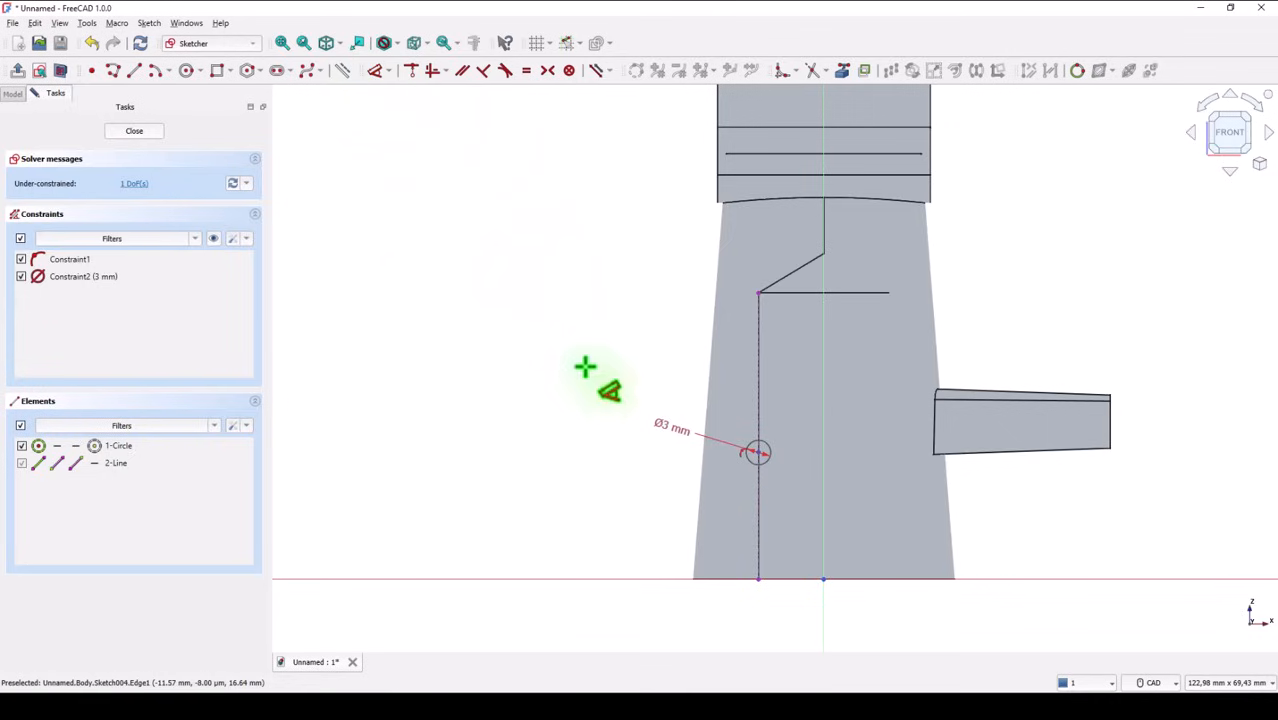
click(757, 452)
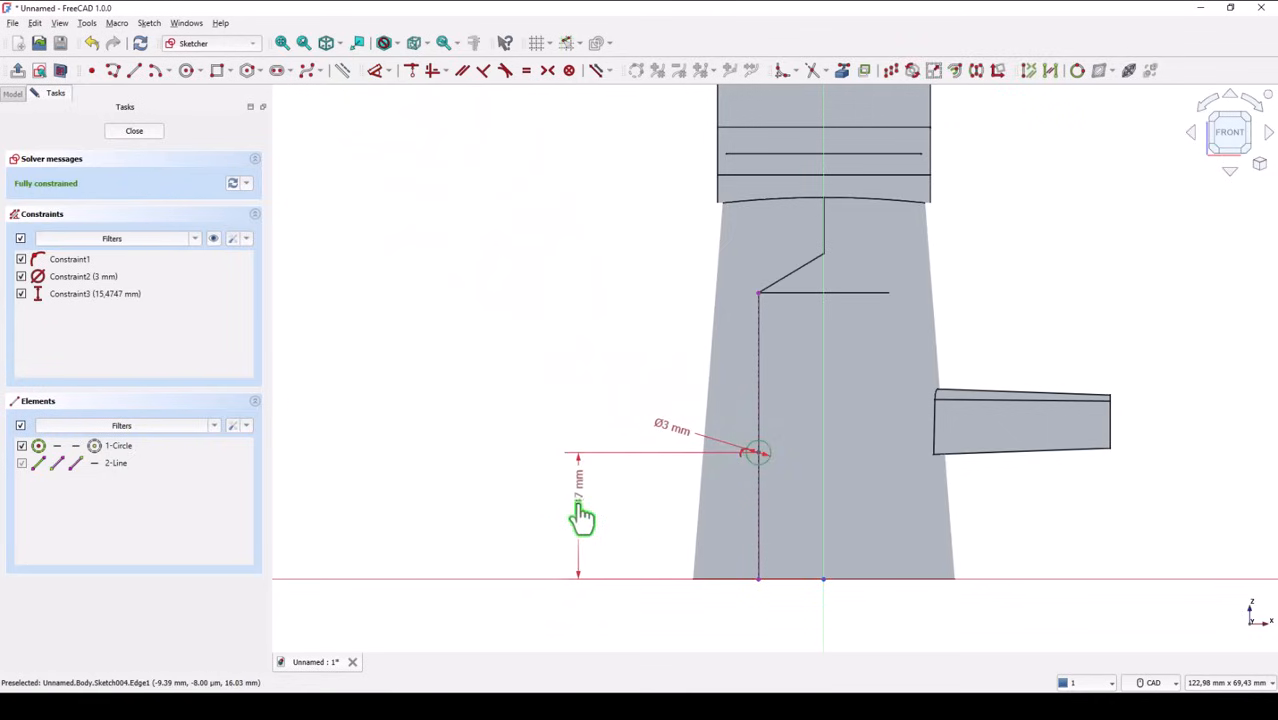
click(578, 503)
text(8)
key(Return)
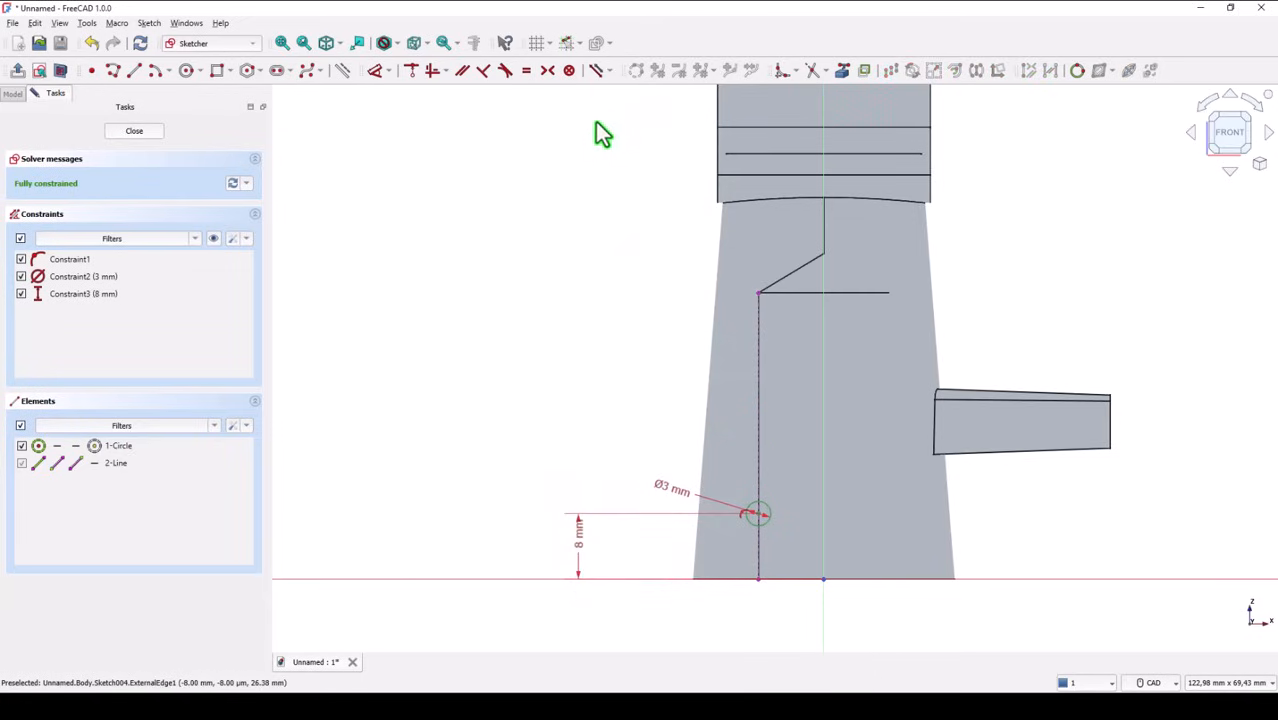
click(137, 133)
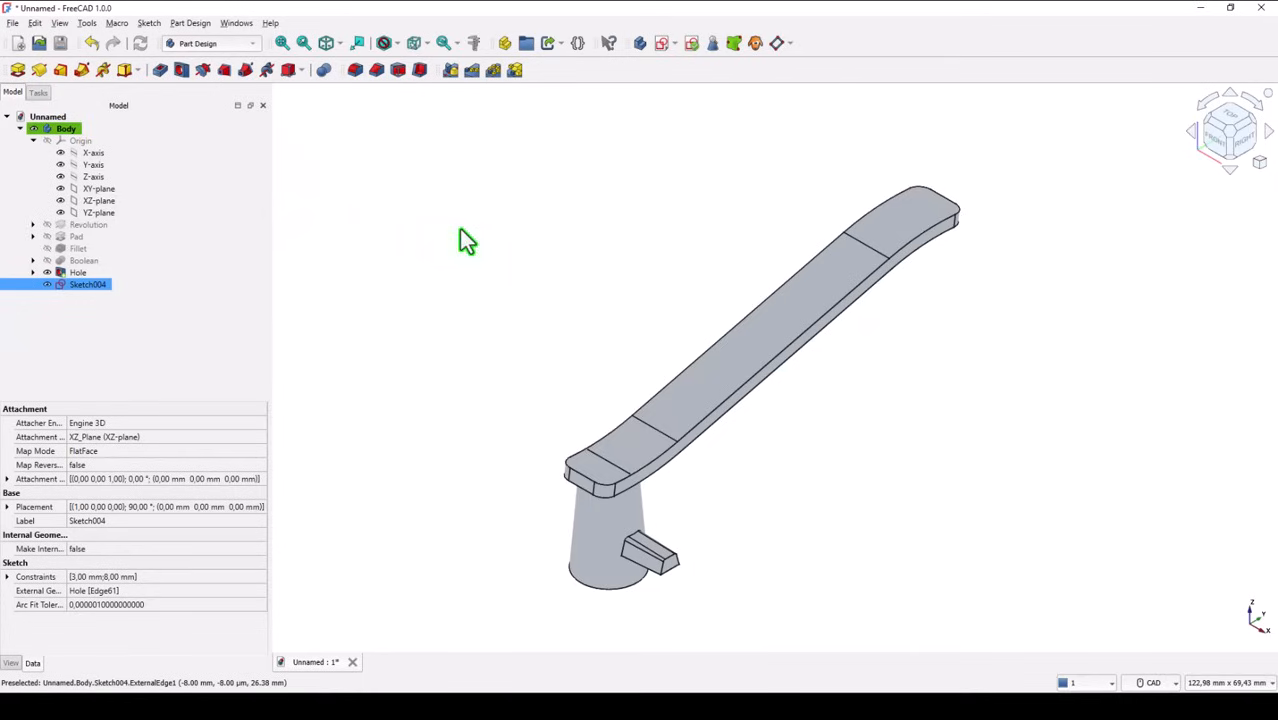
Pocket the 3 mm circle sketch through all, symmetric to the sketch plane, and show the whole model in isometric view
click(161, 70)
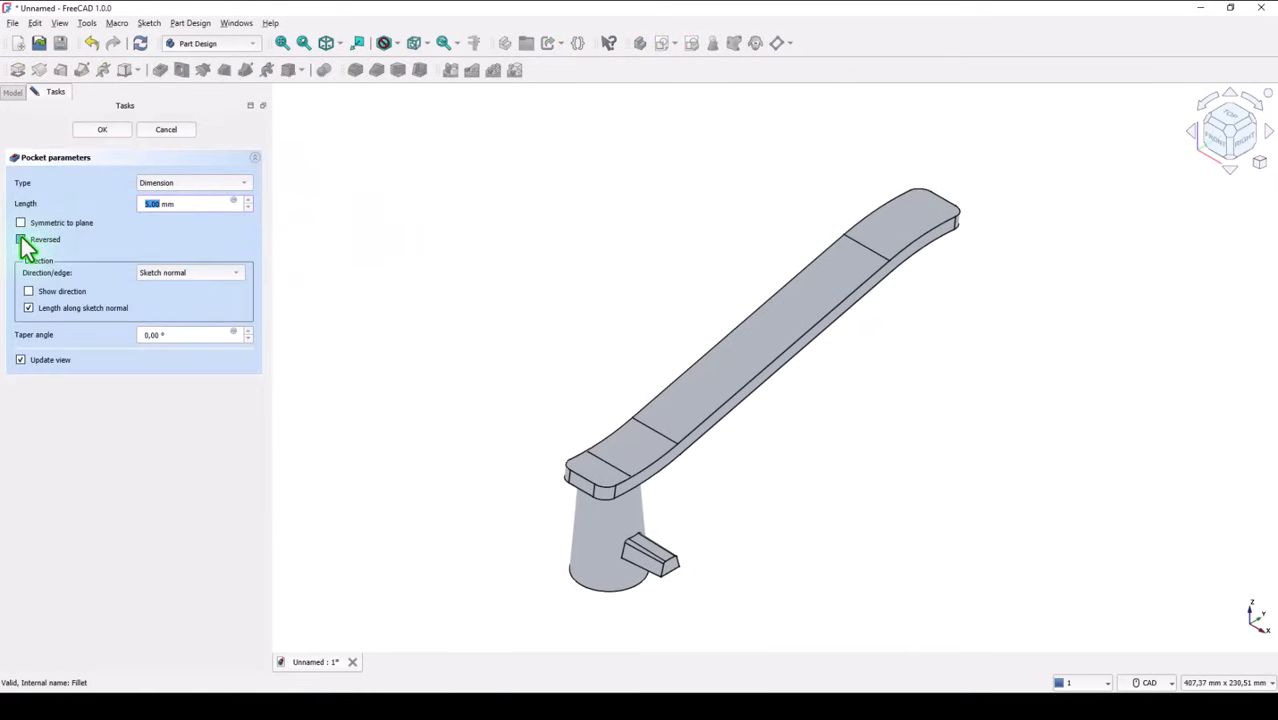
click(20, 223)
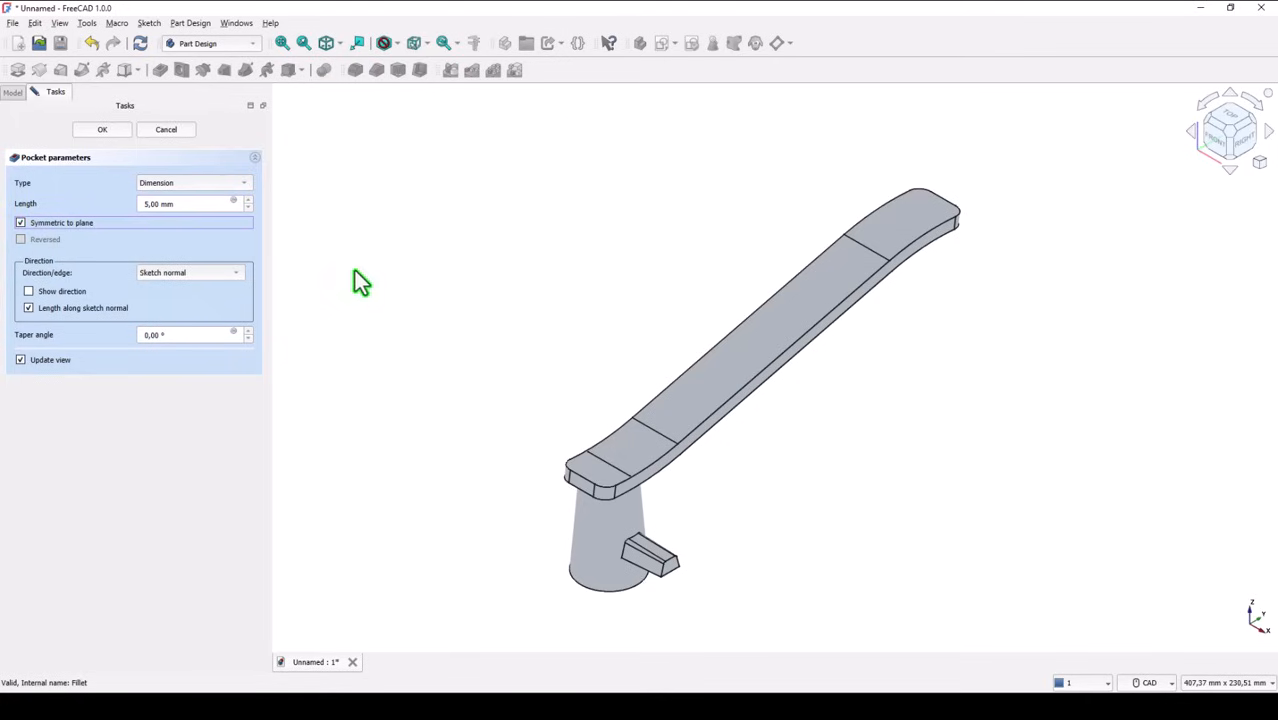
click(201, 208)
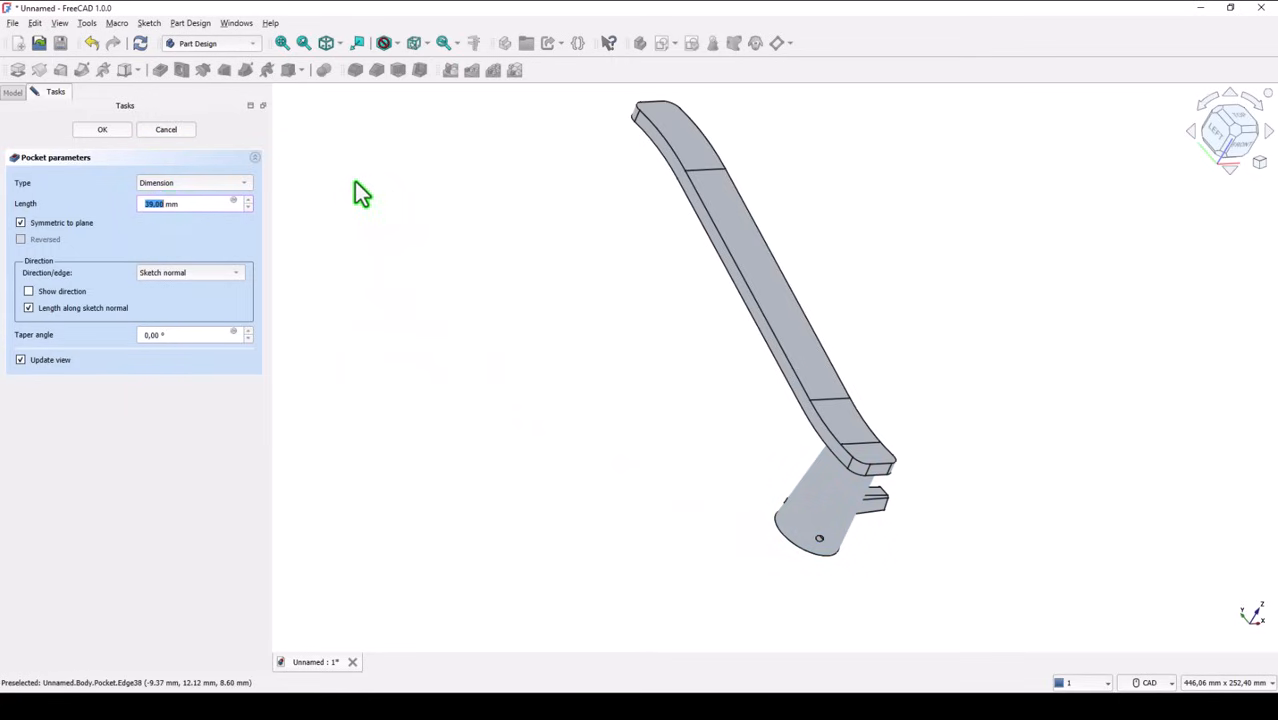
click(195, 185)
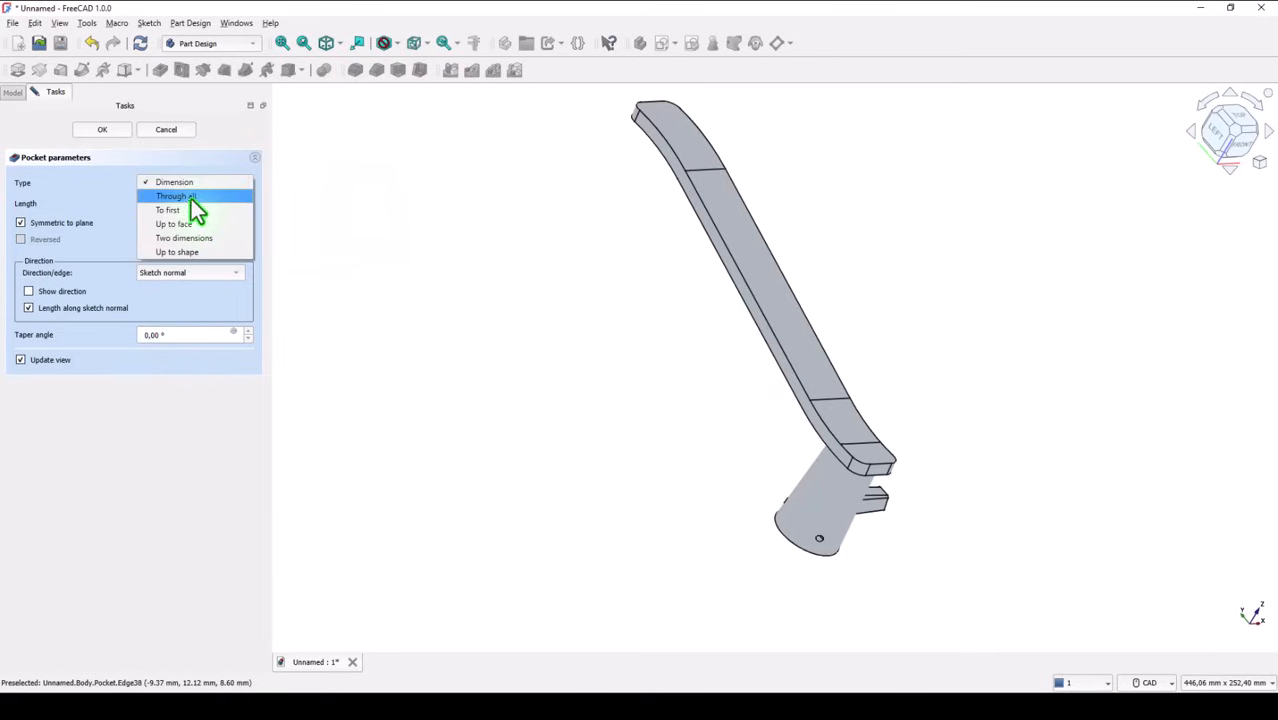
click(197, 199)
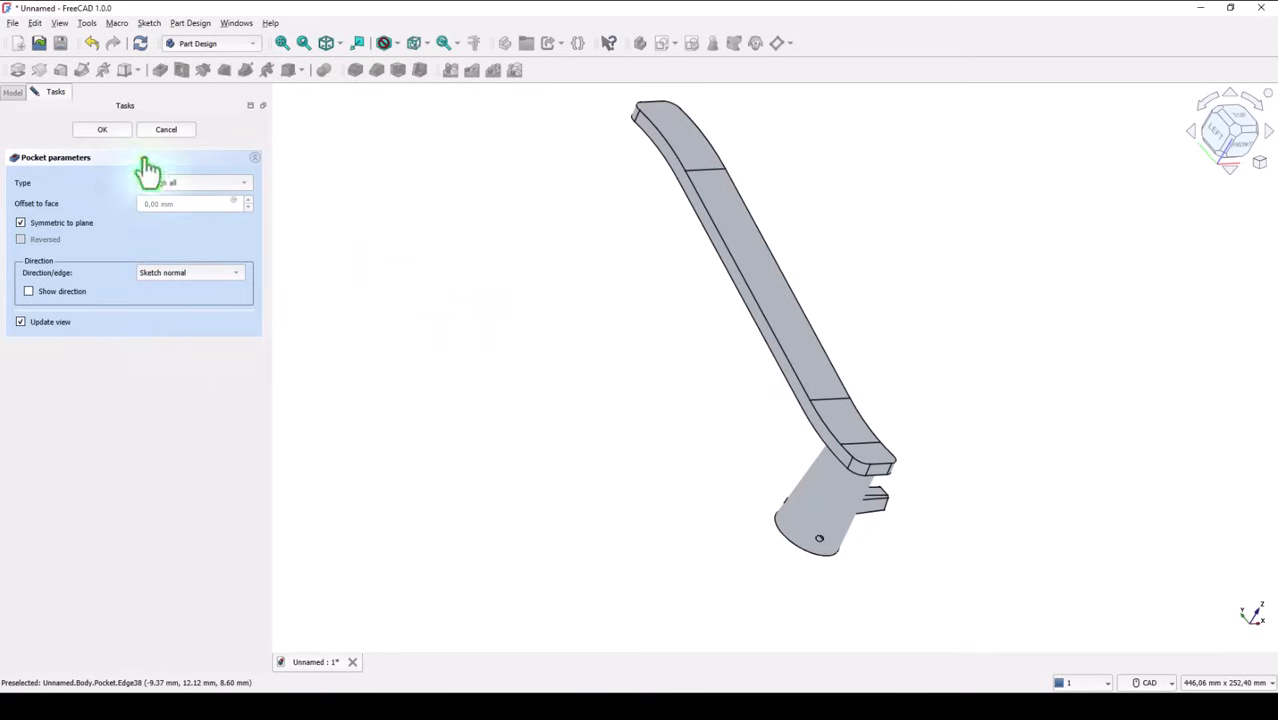
key(Return)
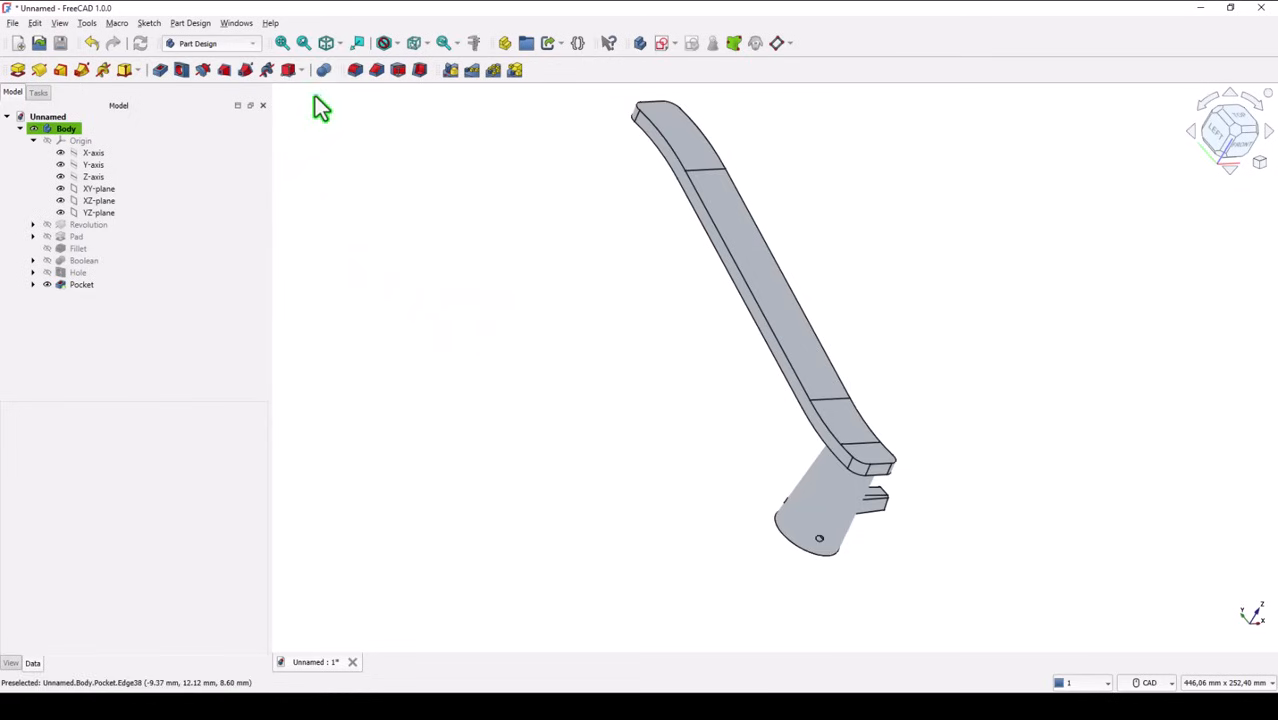
click(326, 45)
click(283, 44)
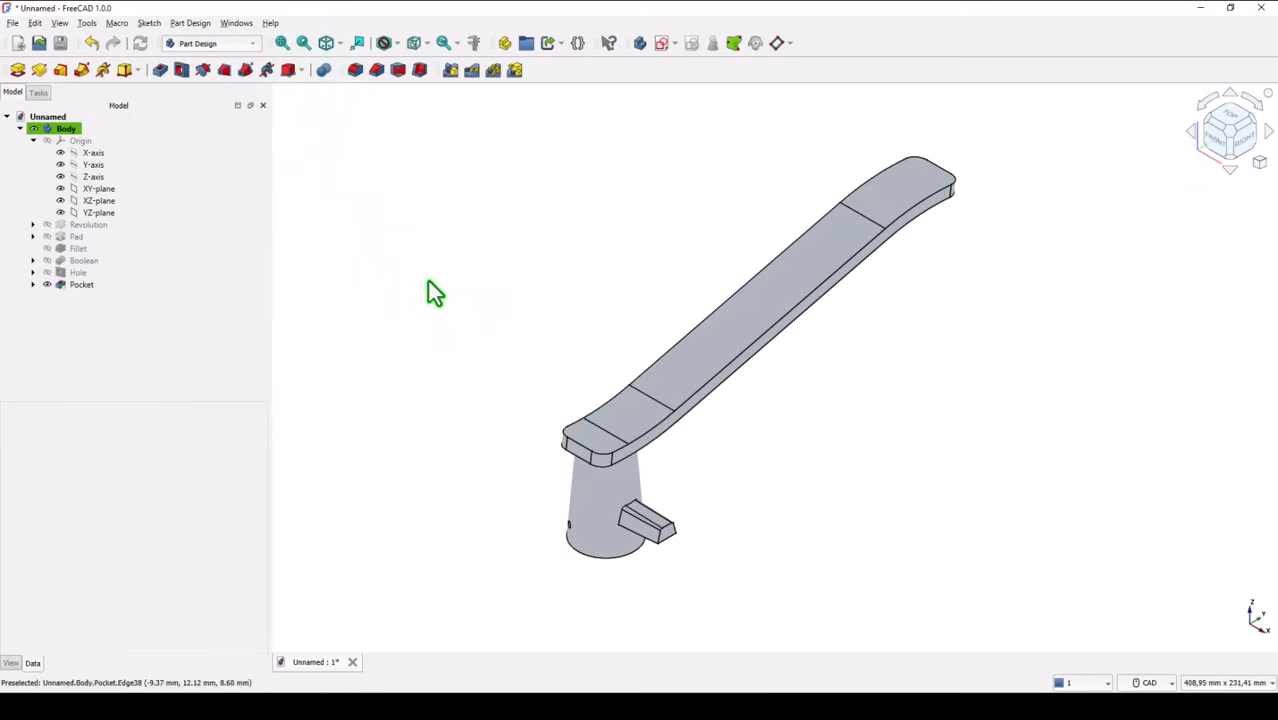